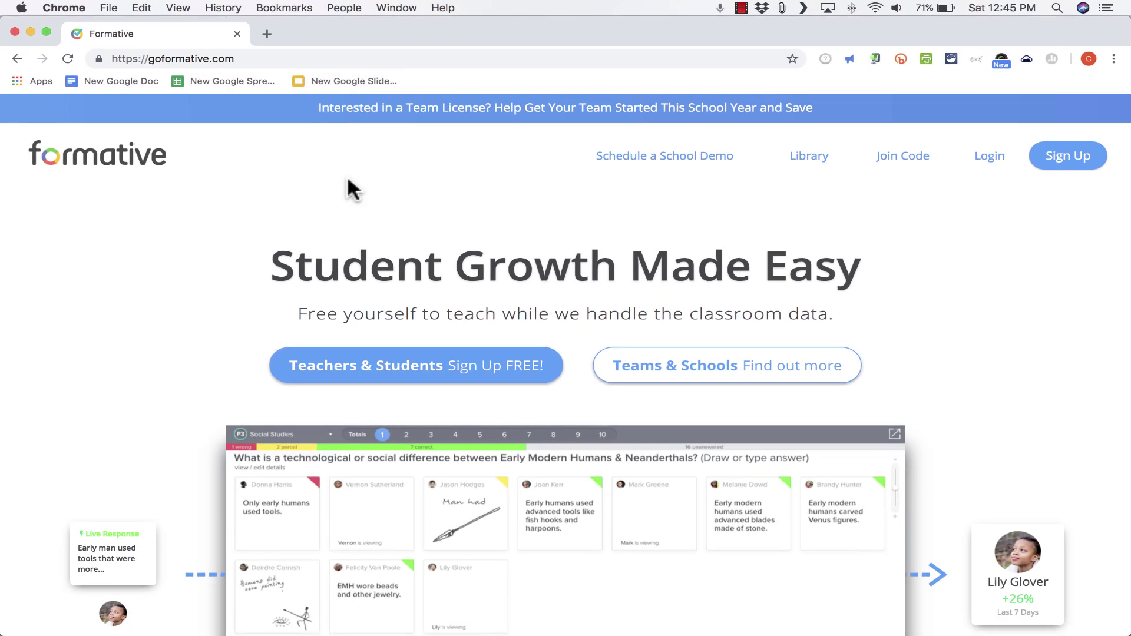
Scroll through the Formative homepage to look over its features
scroll(347, 180, down, 3)
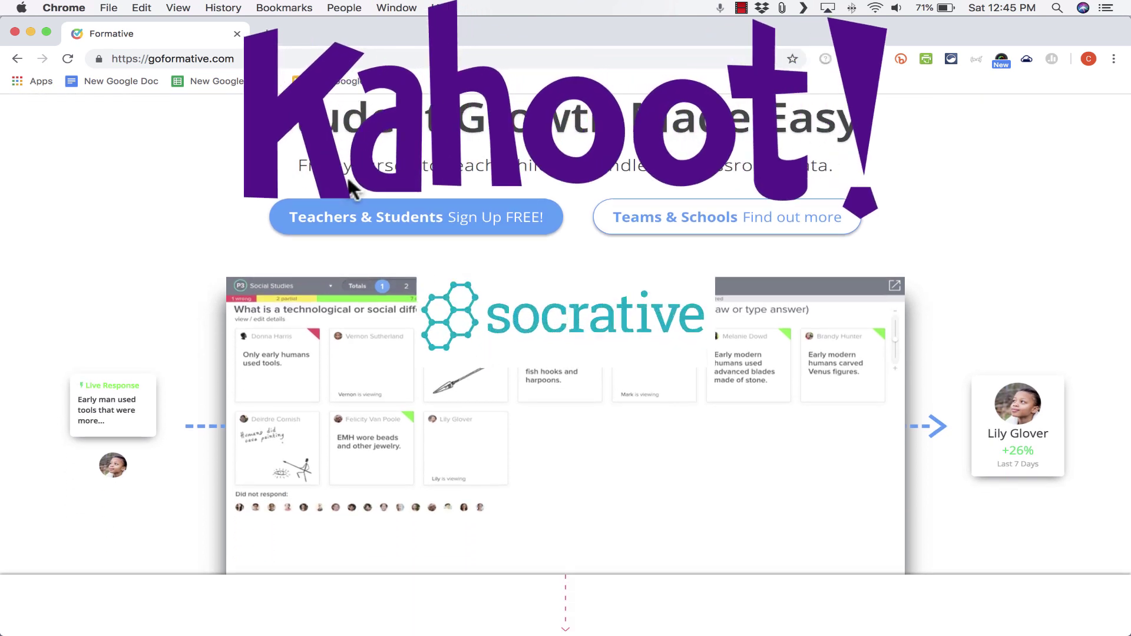
scroll(349, 187, down, 4)
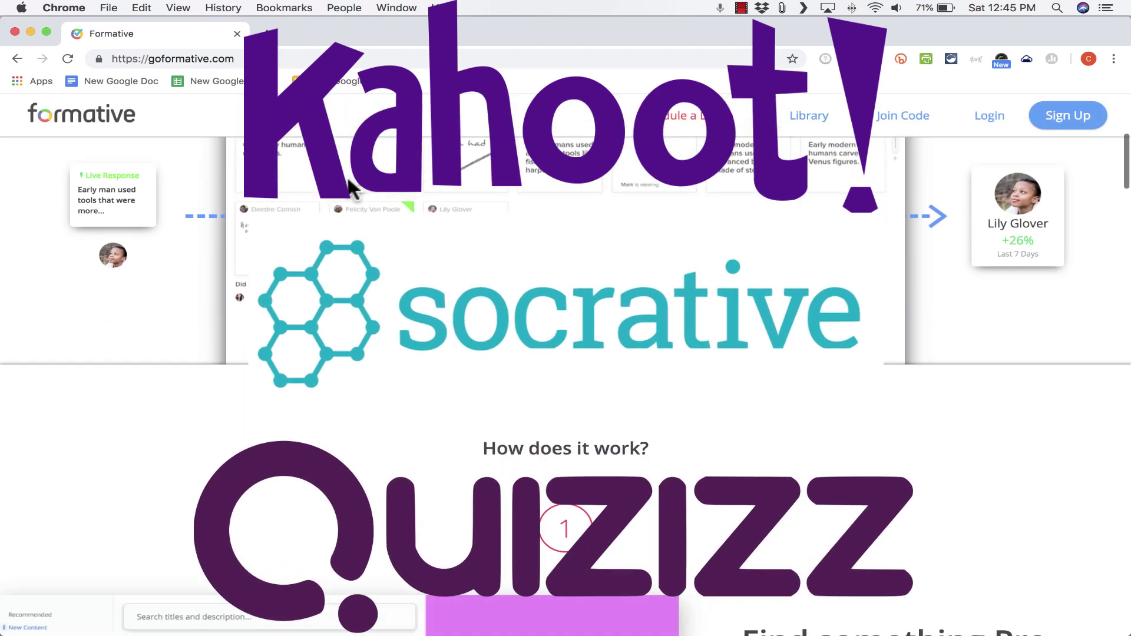
scroll(349, 187, down, 8)
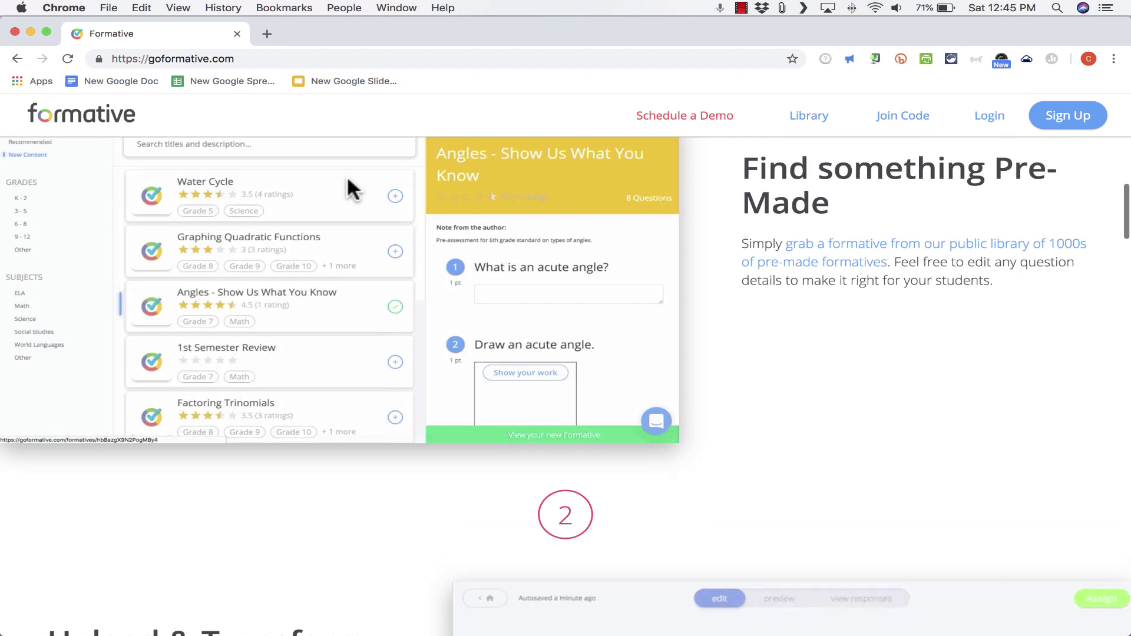
scroll(349, 188, up, 1)
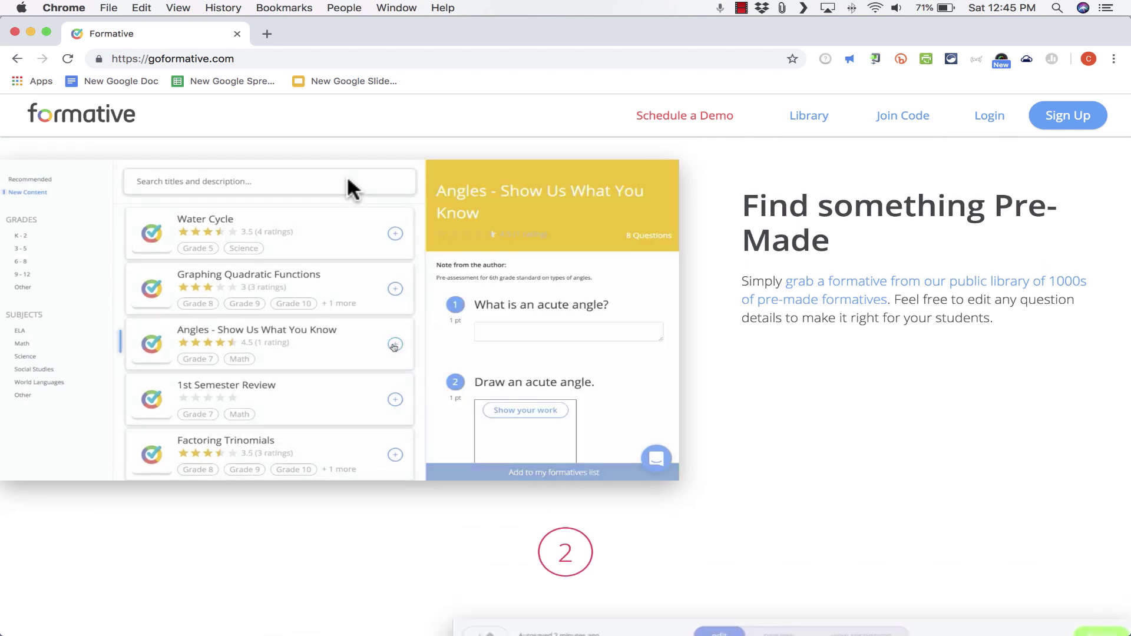
scroll(347, 180, down, 2)
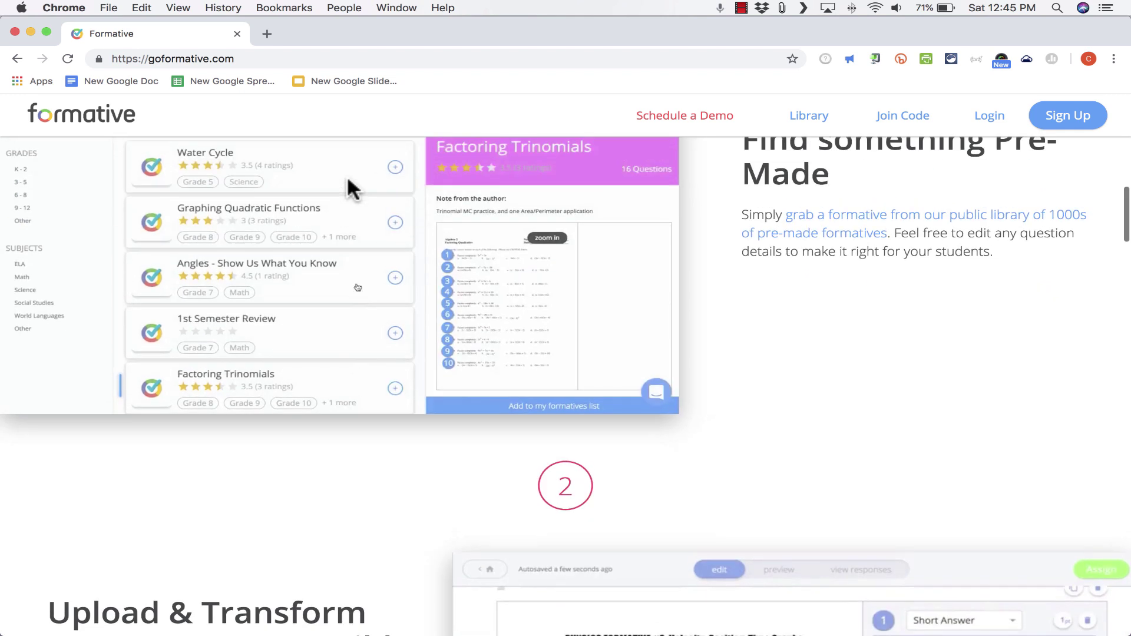
scroll(347, 180, up, 3)
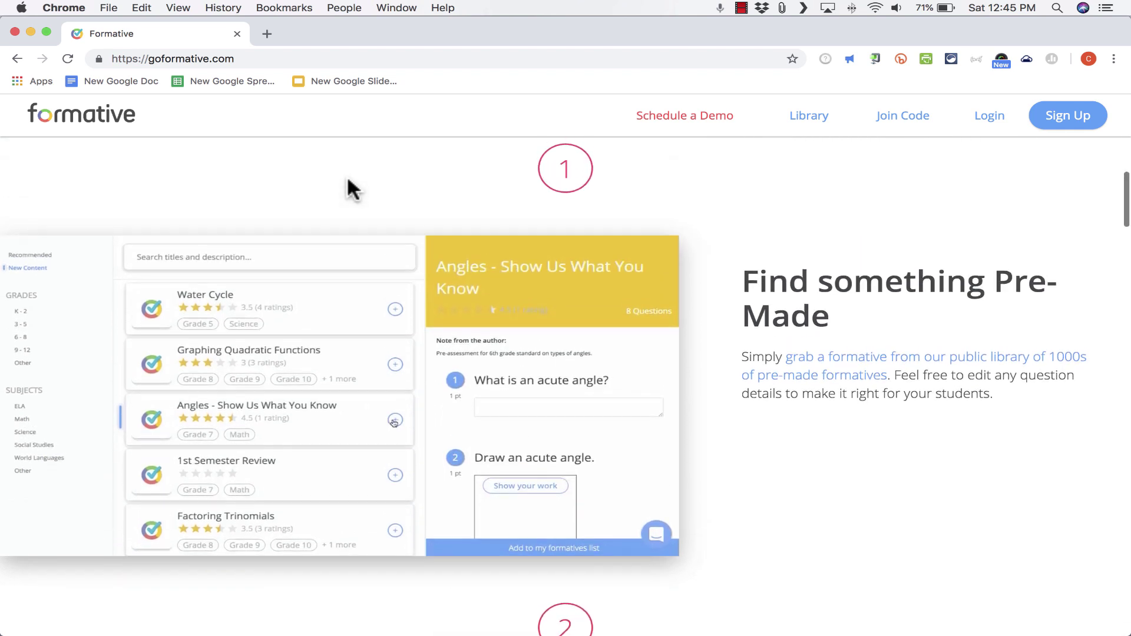
scroll(348, 180, up, 8)
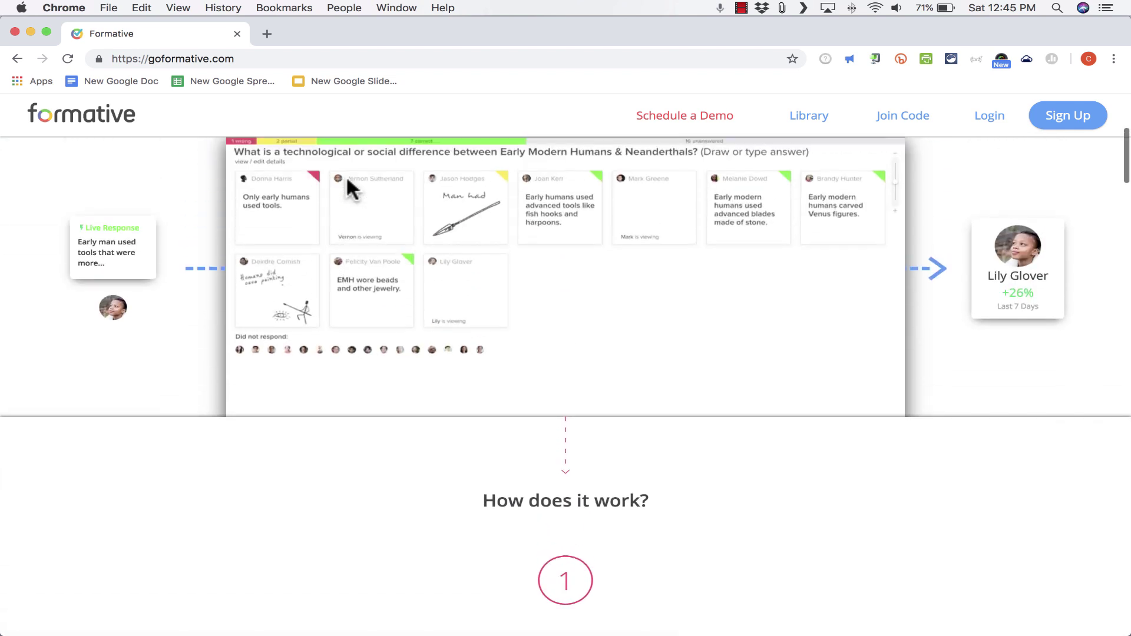
scroll(345, 175, up, 3)
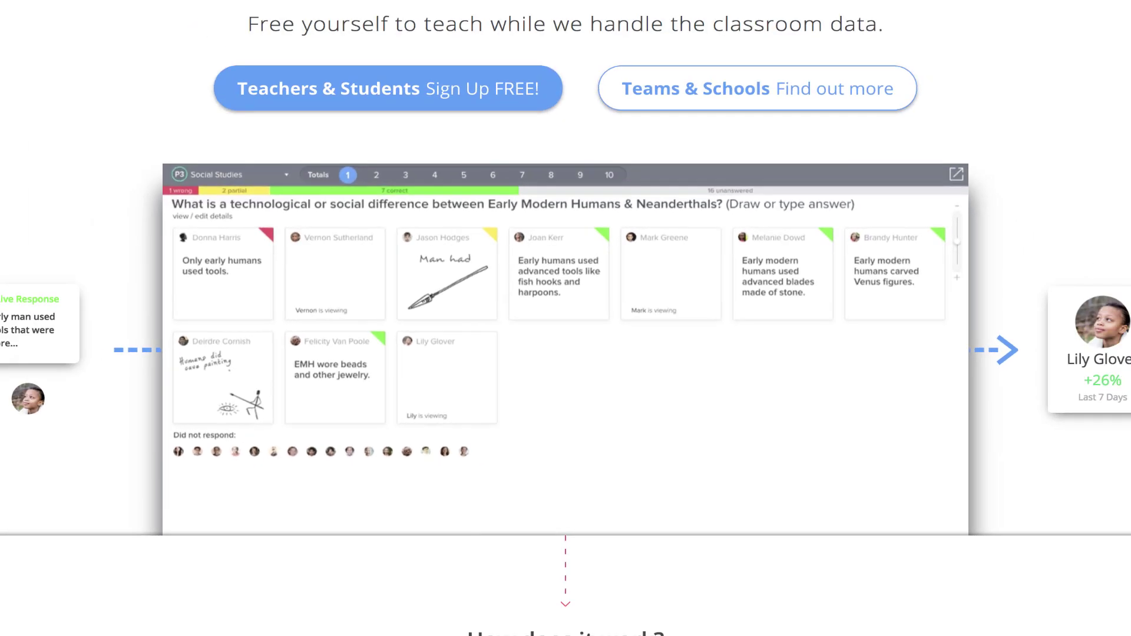
scroll(1072, 353, down, 5)
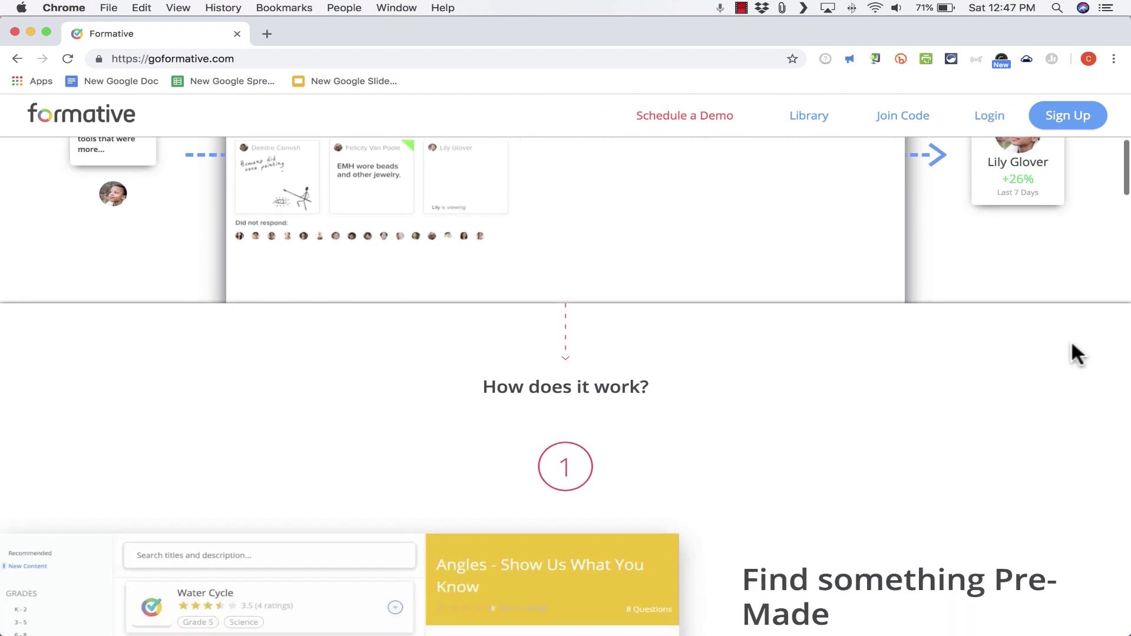
scroll(1071, 344, down, 6)
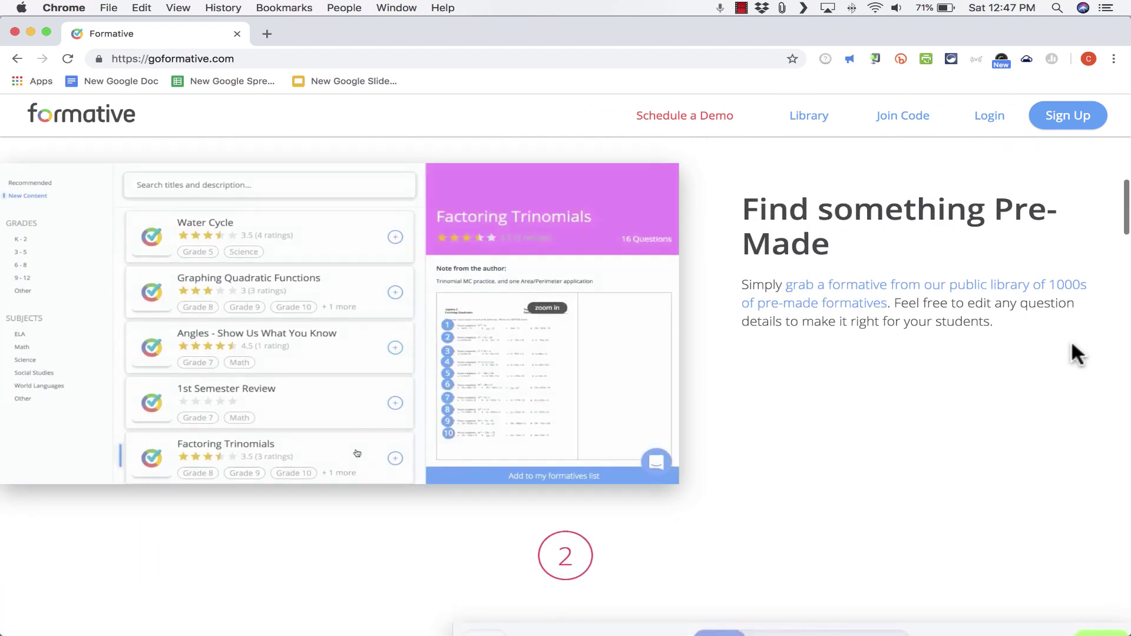
scroll(1072, 344, down, 1)
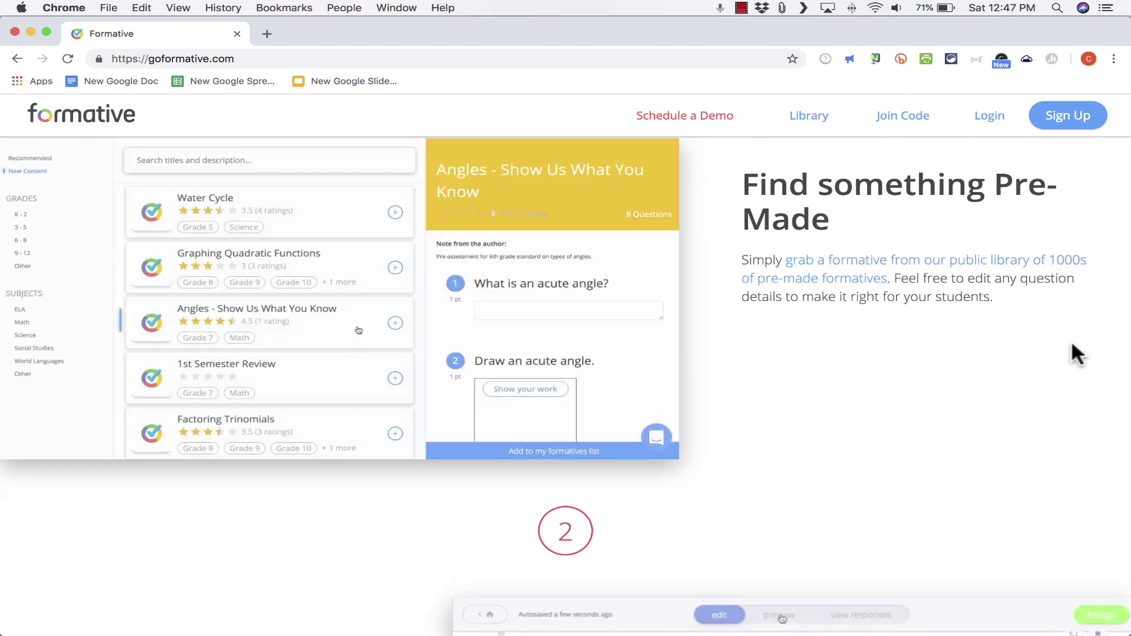
scroll(1072, 345, down, 8)
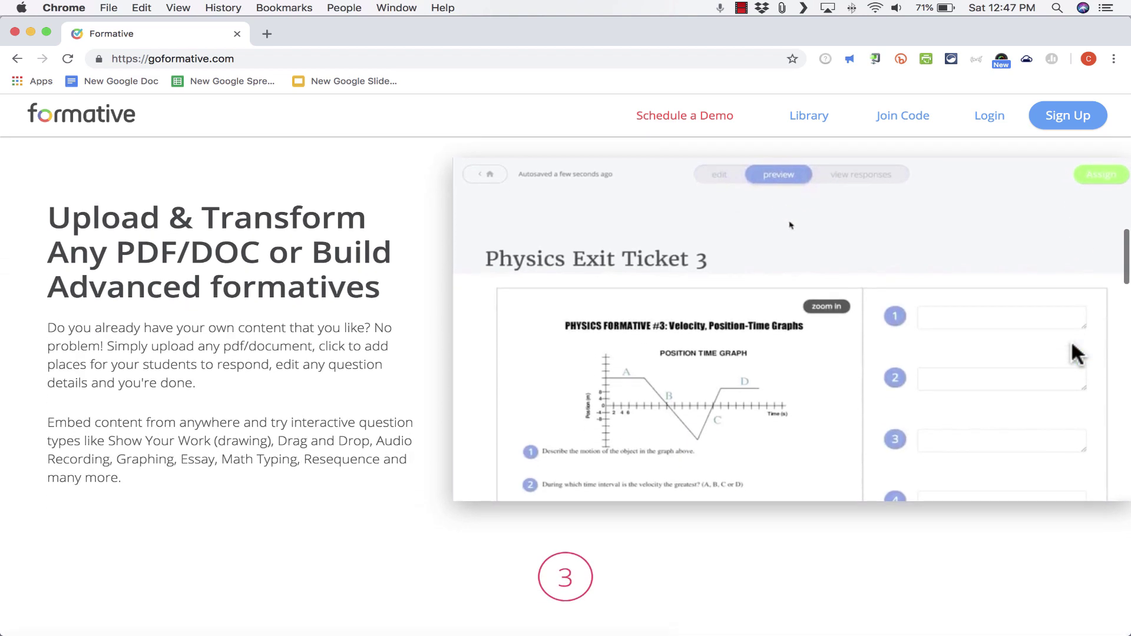
scroll(1071, 341, up, 5)
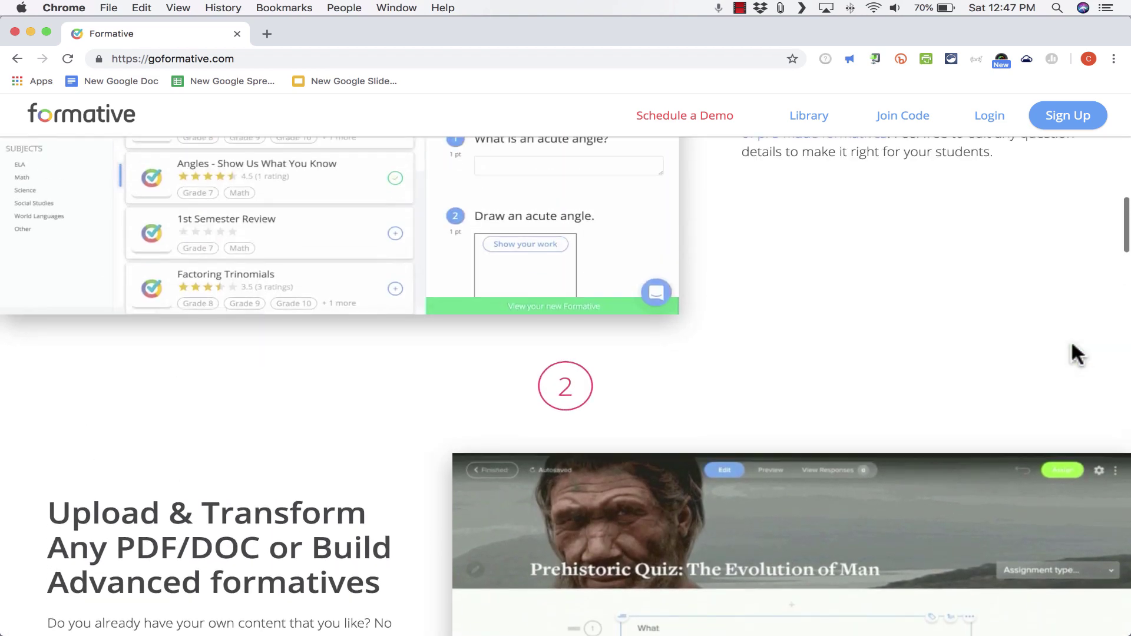
scroll(1070, 343, up, 15)
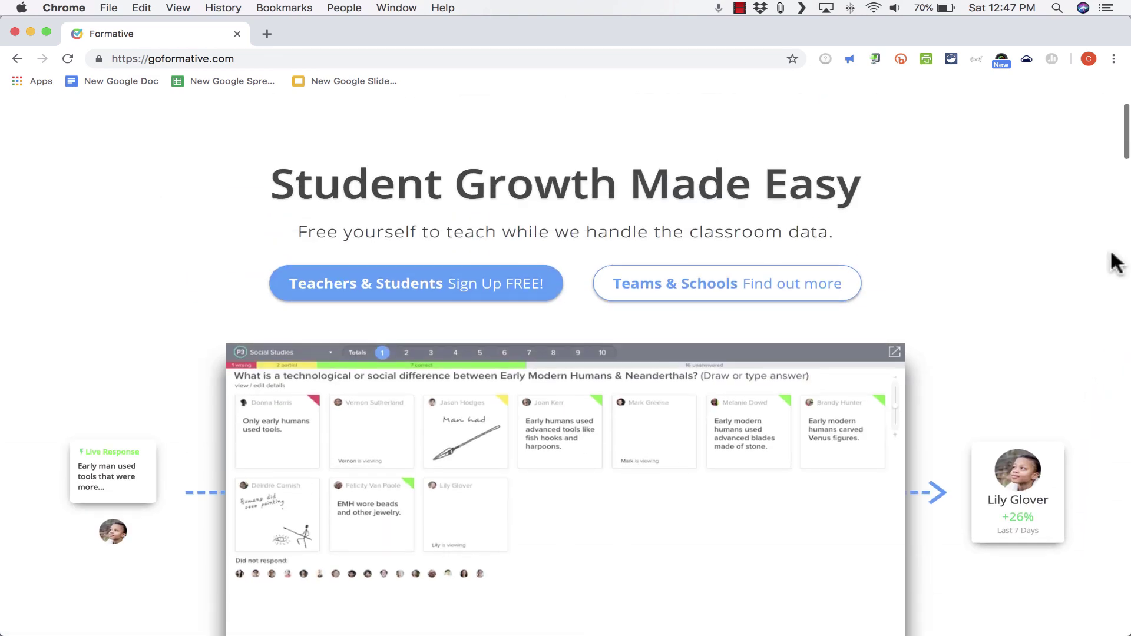
scroll(1115, 264, up, 2)
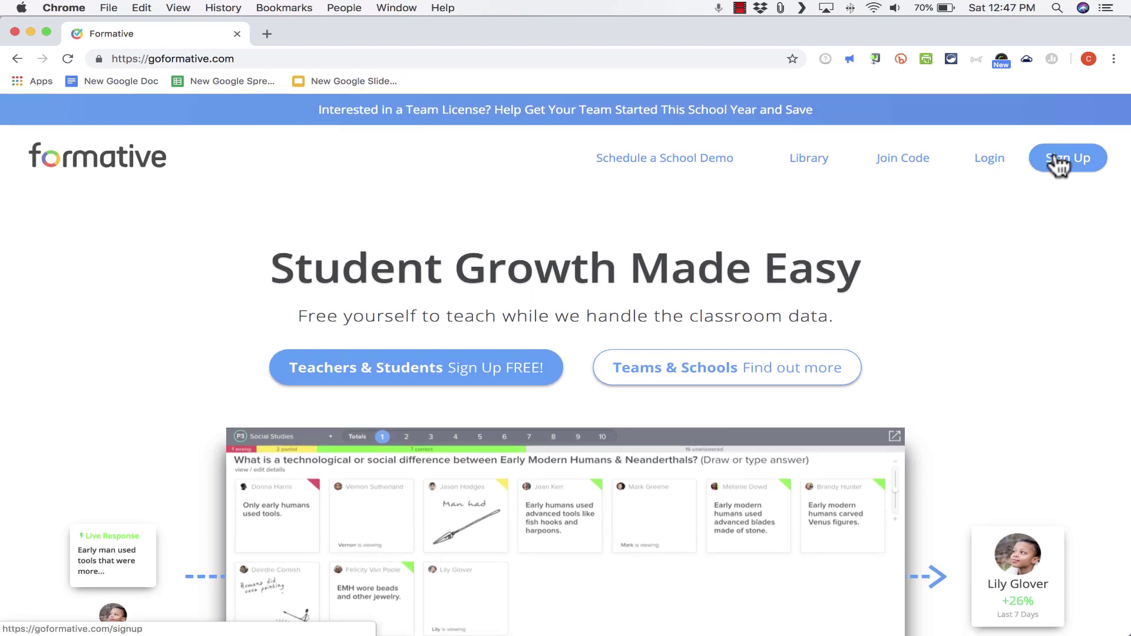
Sign up for a free teacher account using a Google login
click(1058, 167)
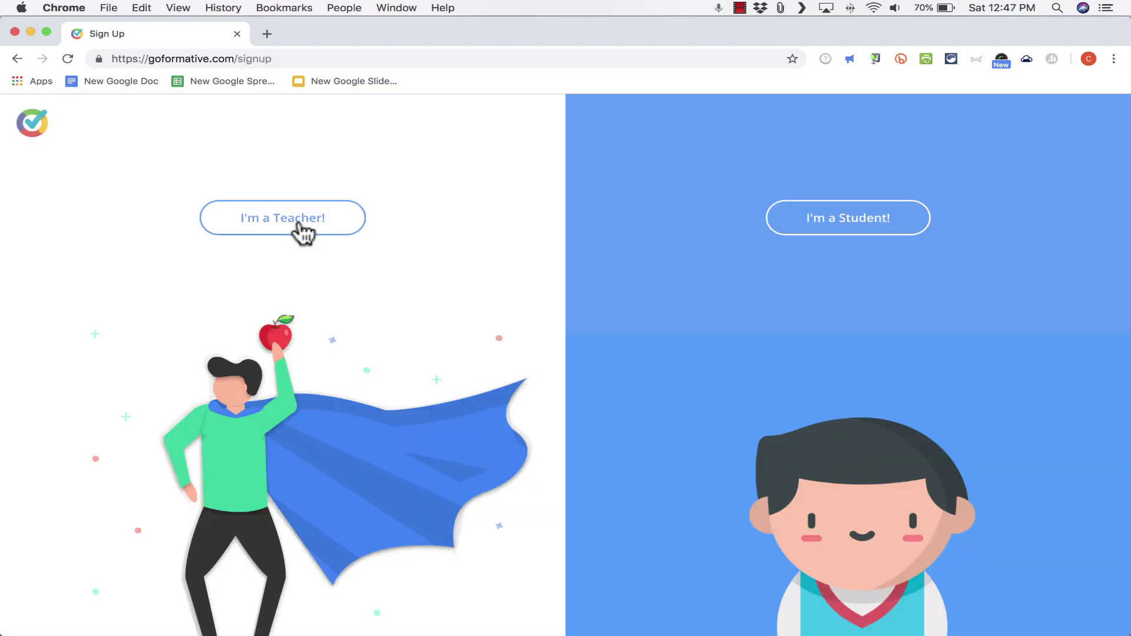
click(299, 227)
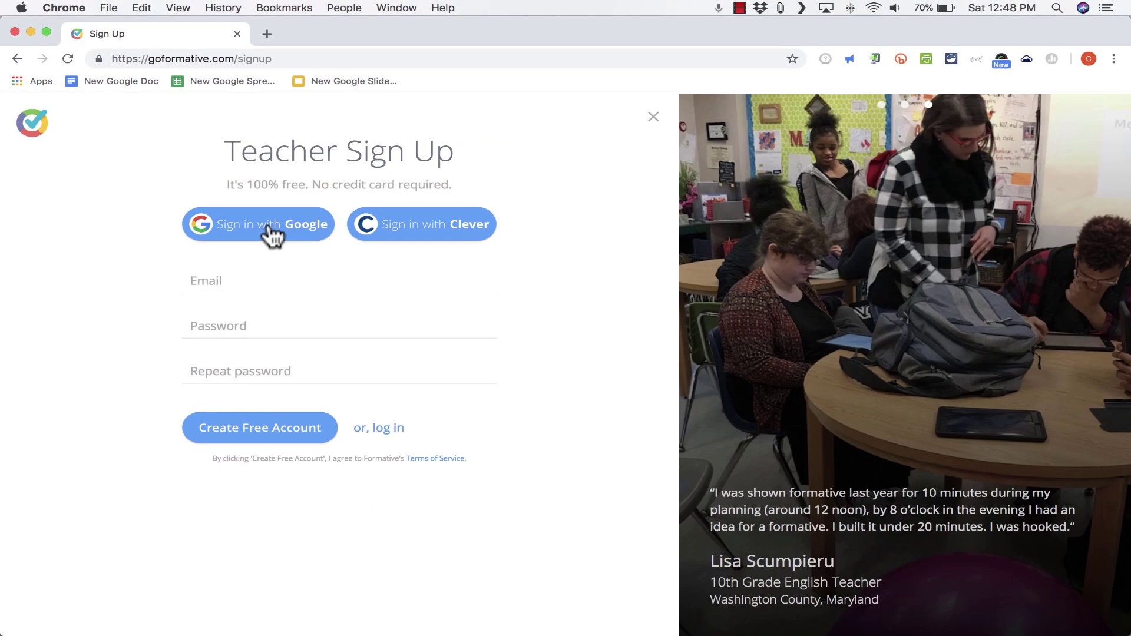
click(268, 228)
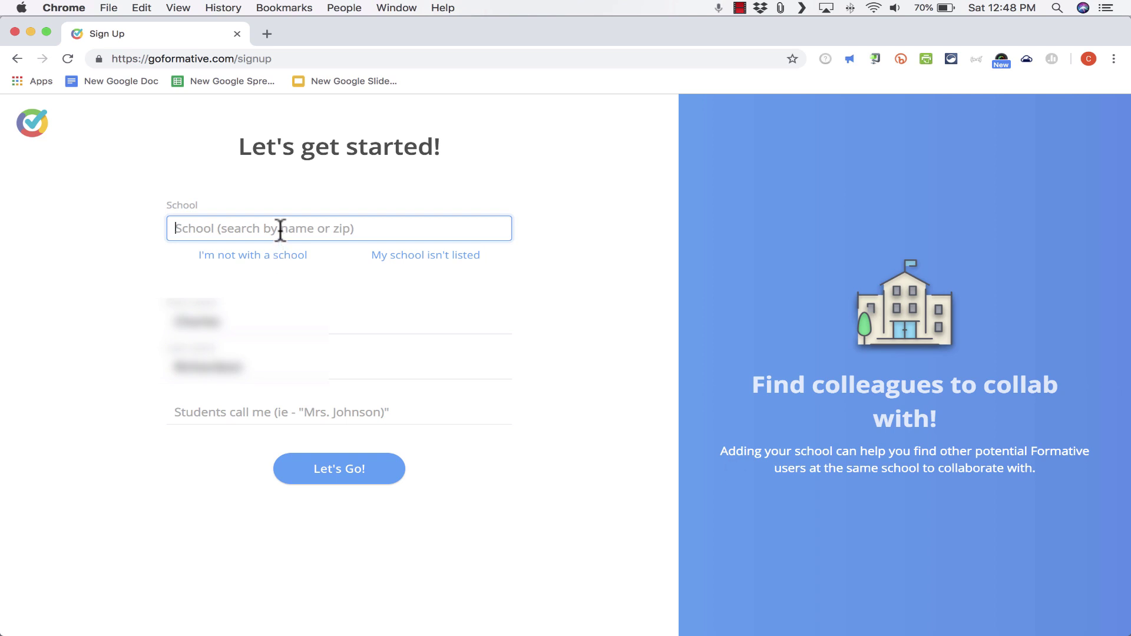
Fill in the profile with school 'Lincoln' and the name students use, and submit it
text(Lin)
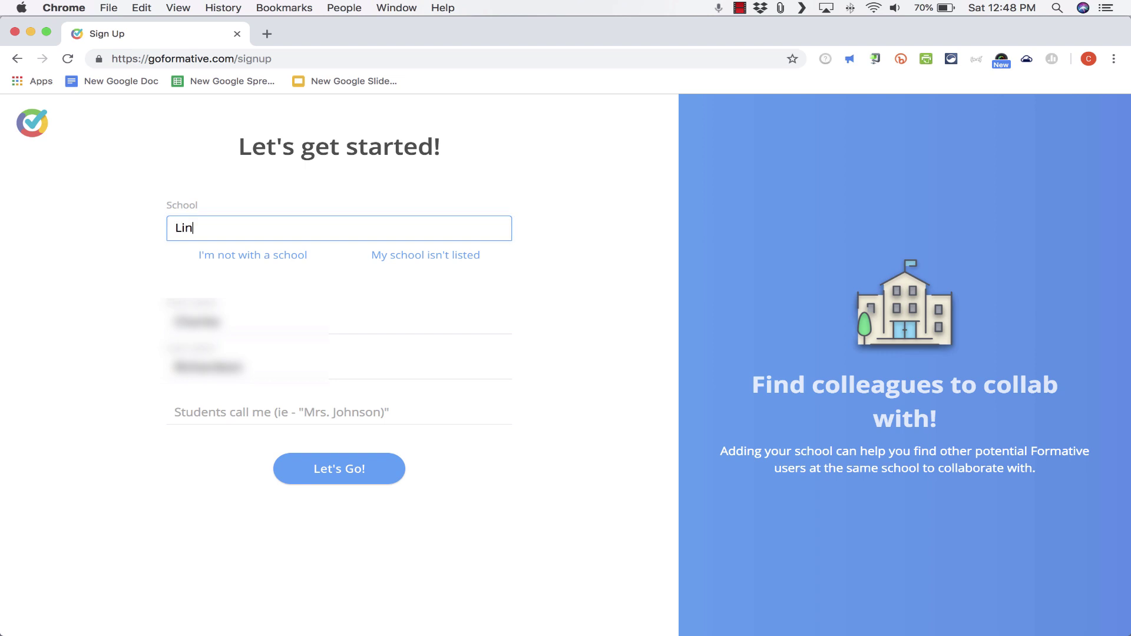
text(coln)
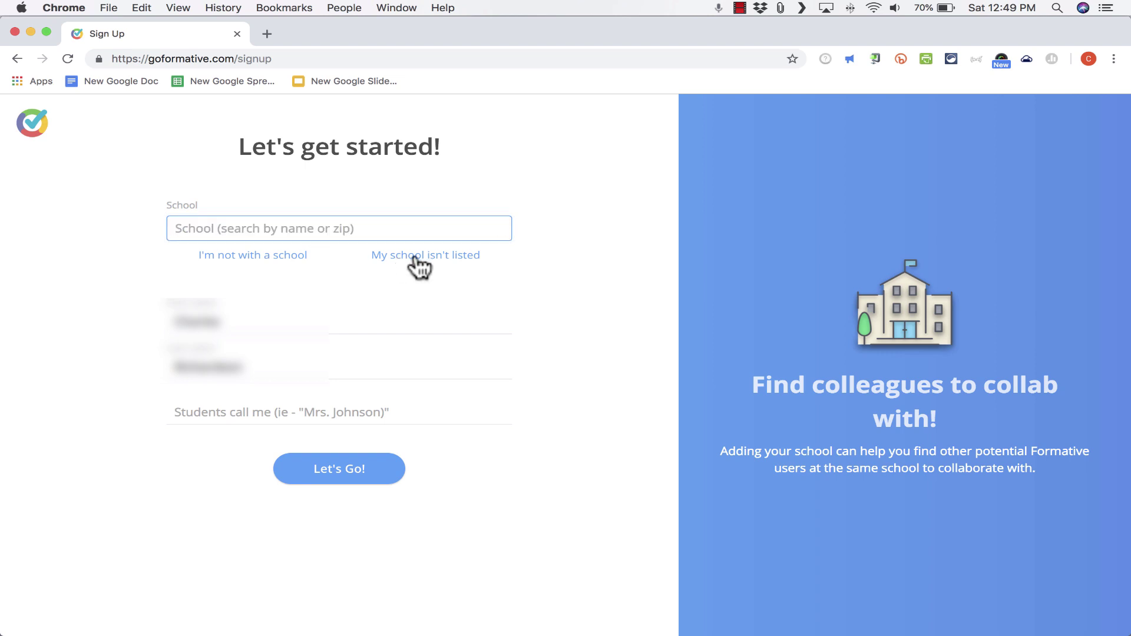
click(416, 257)
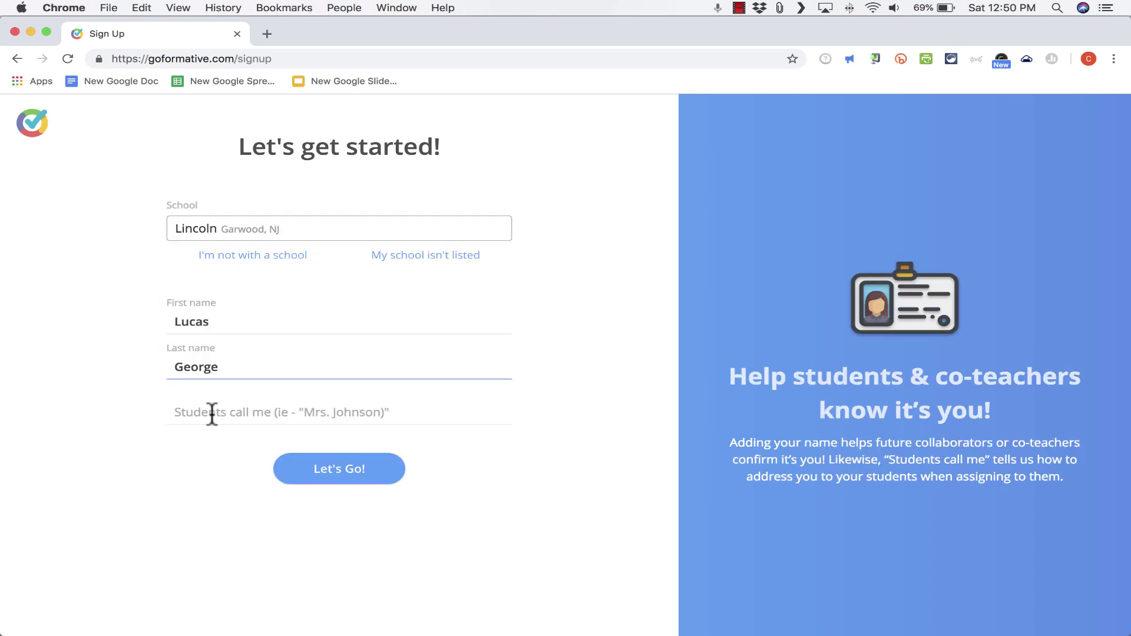
click(212, 413)
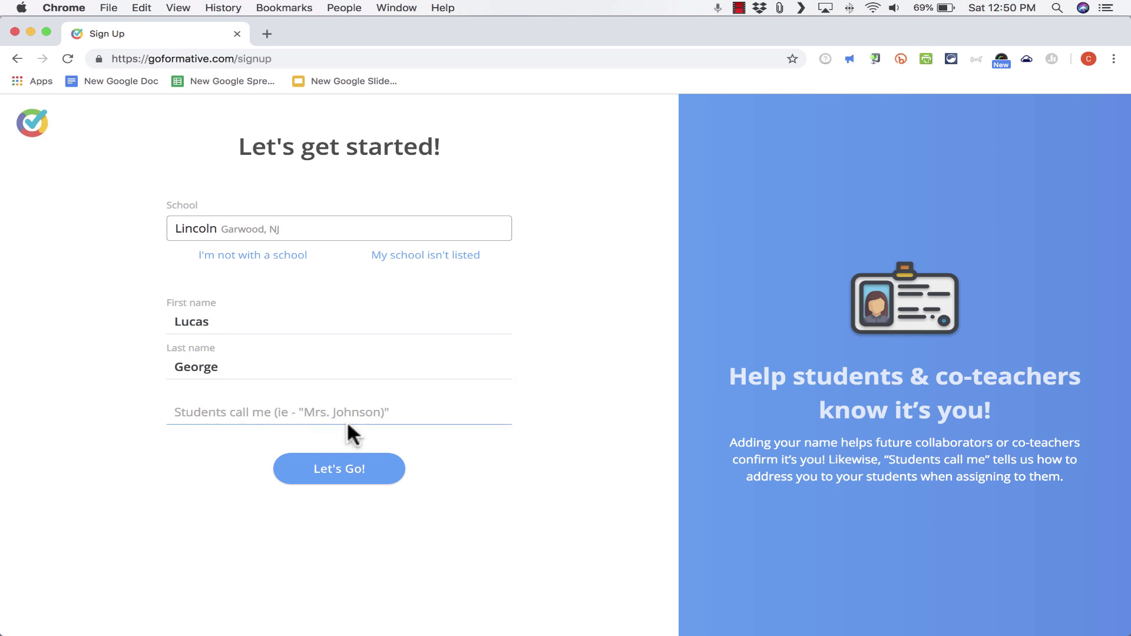
text(Sr. George)
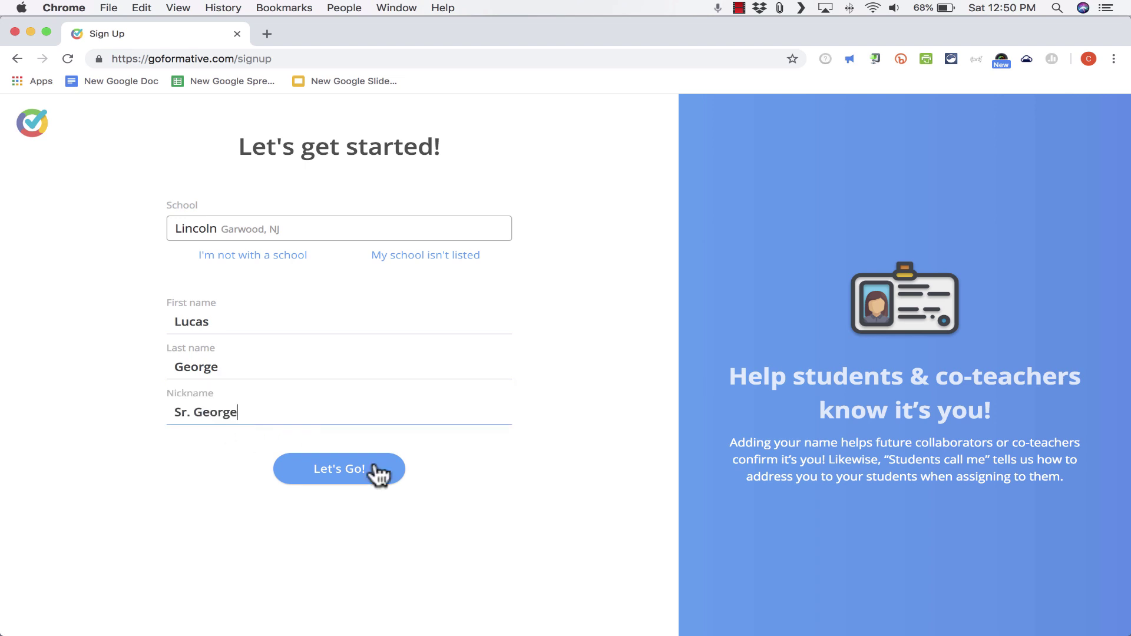
click(375, 470)
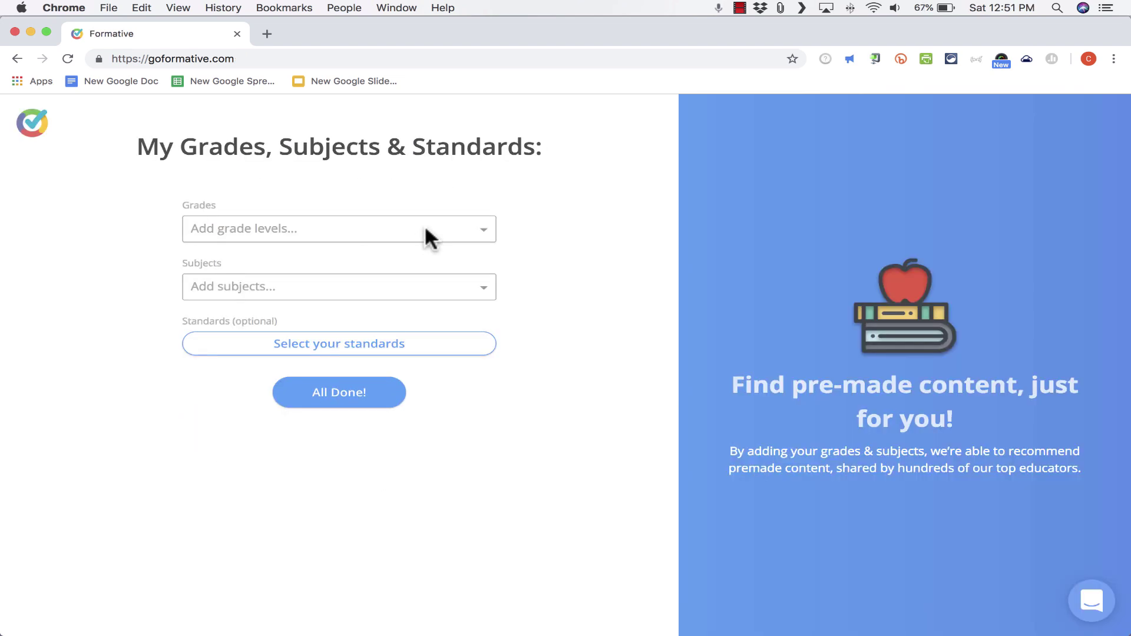
click(422, 230)
Choose grades 8th and 9th and add Computer Science as a subject
scroll(328, 298, down, 5)
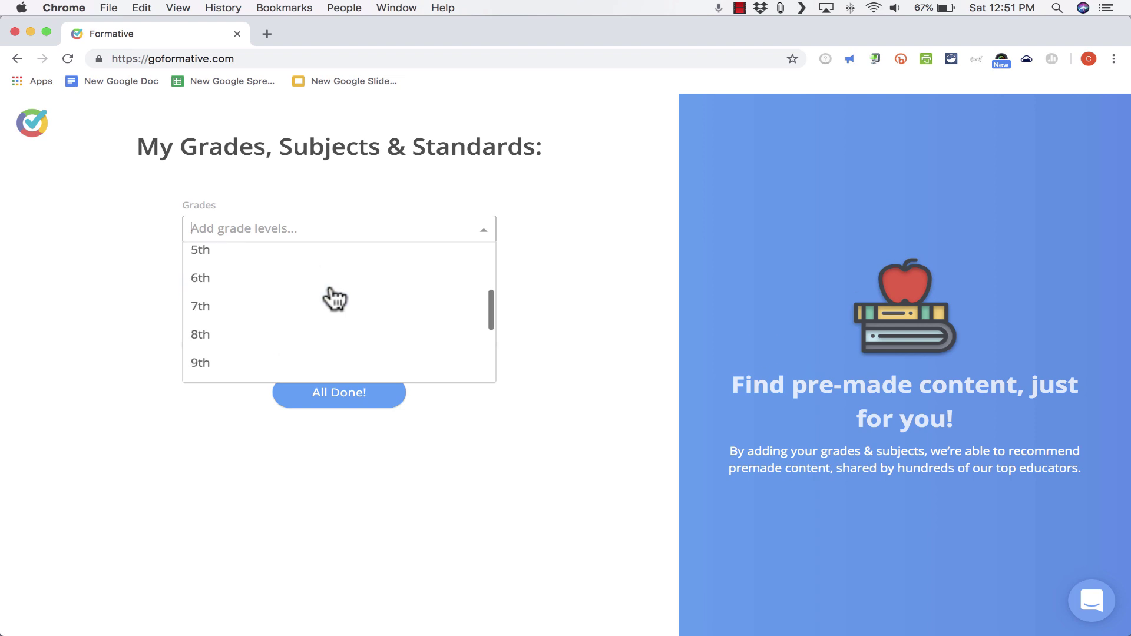
click(280, 278)
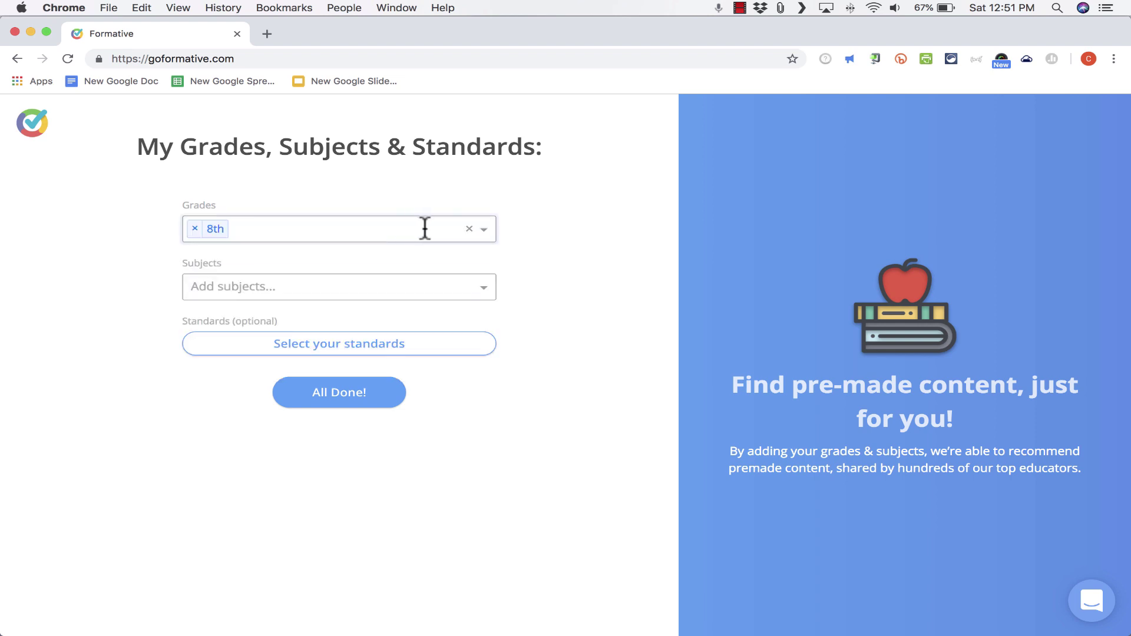
click(480, 231)
scroll(252, 333, down, 5)
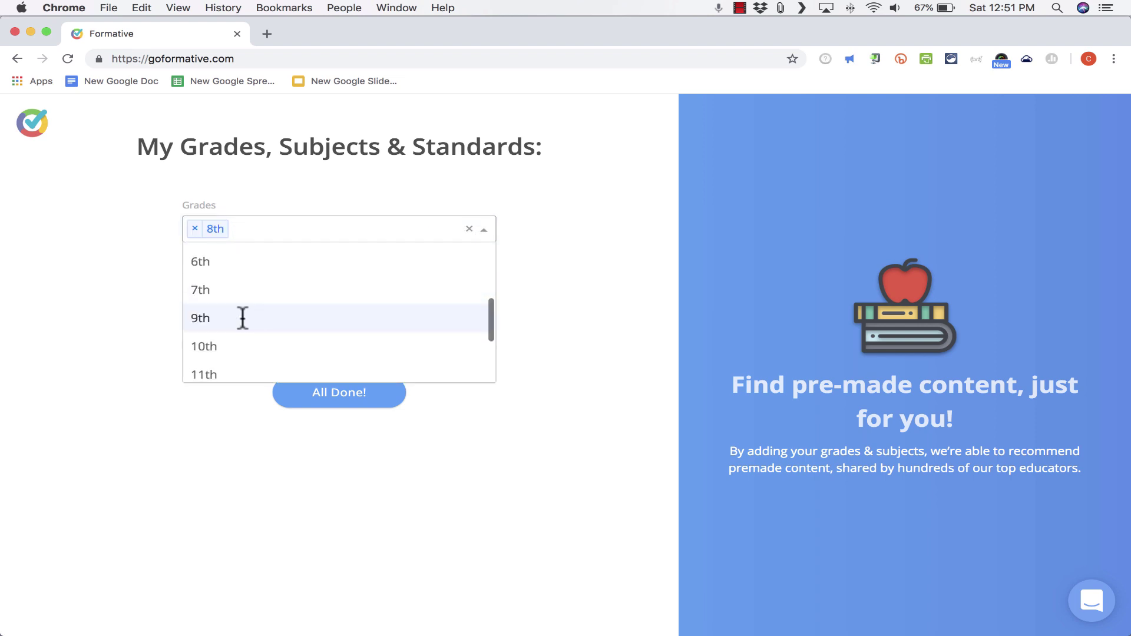
click(242, 318)
click(312, 292)
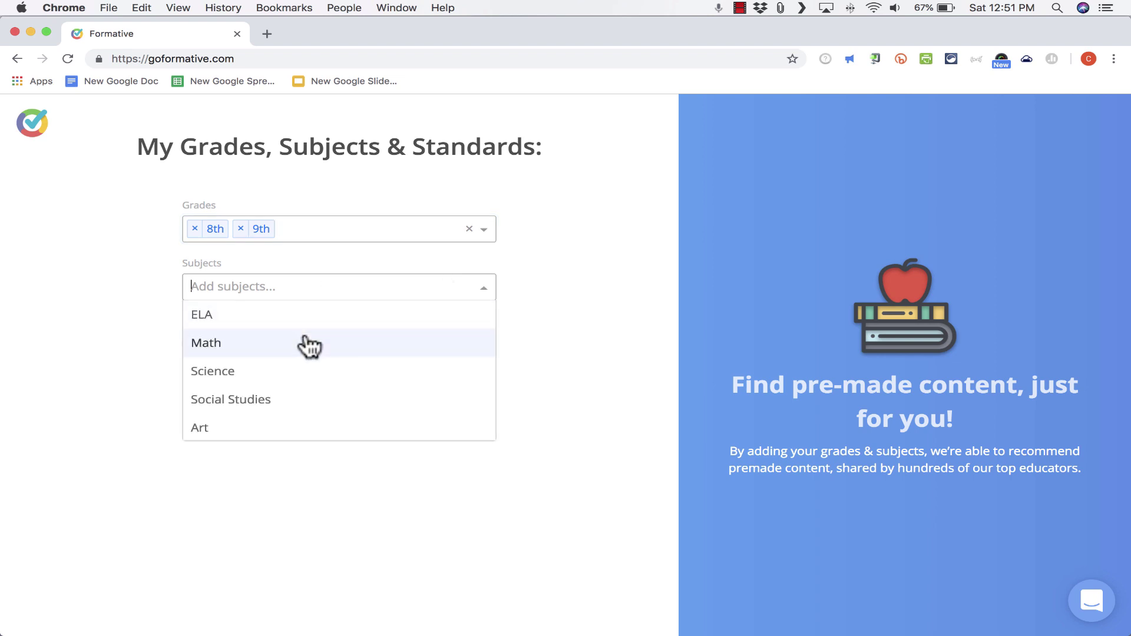
scroll(291, 364, down, 5)
click(235, 397)
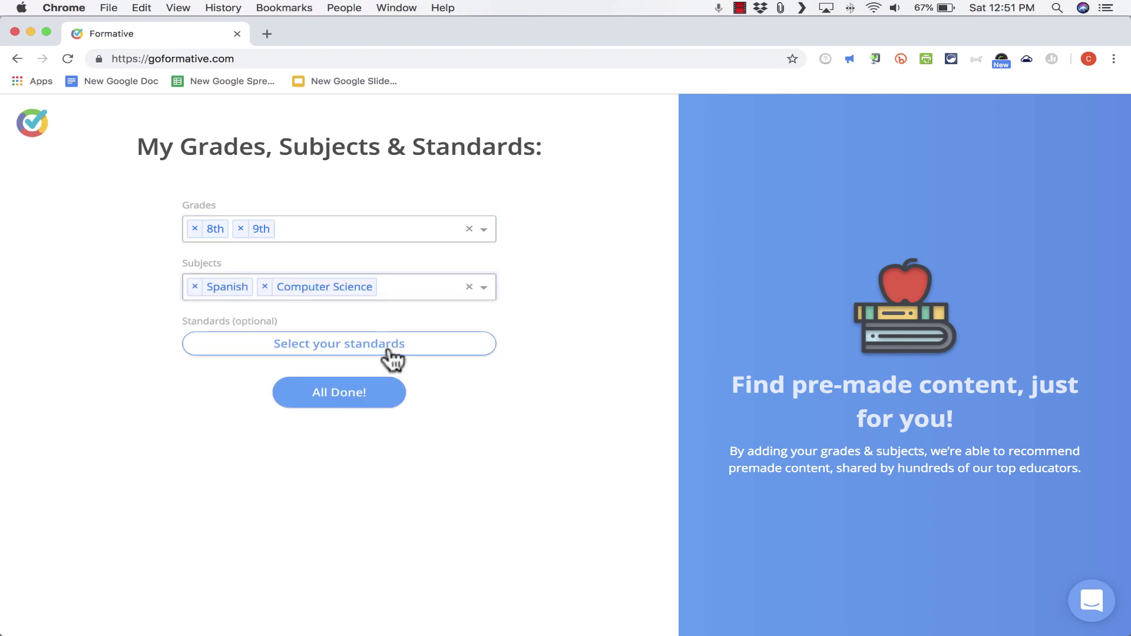
Dismiss the standards list without choosing any and finish the grades setup
click(388, 351)
scroll(228, 361, down, 10)
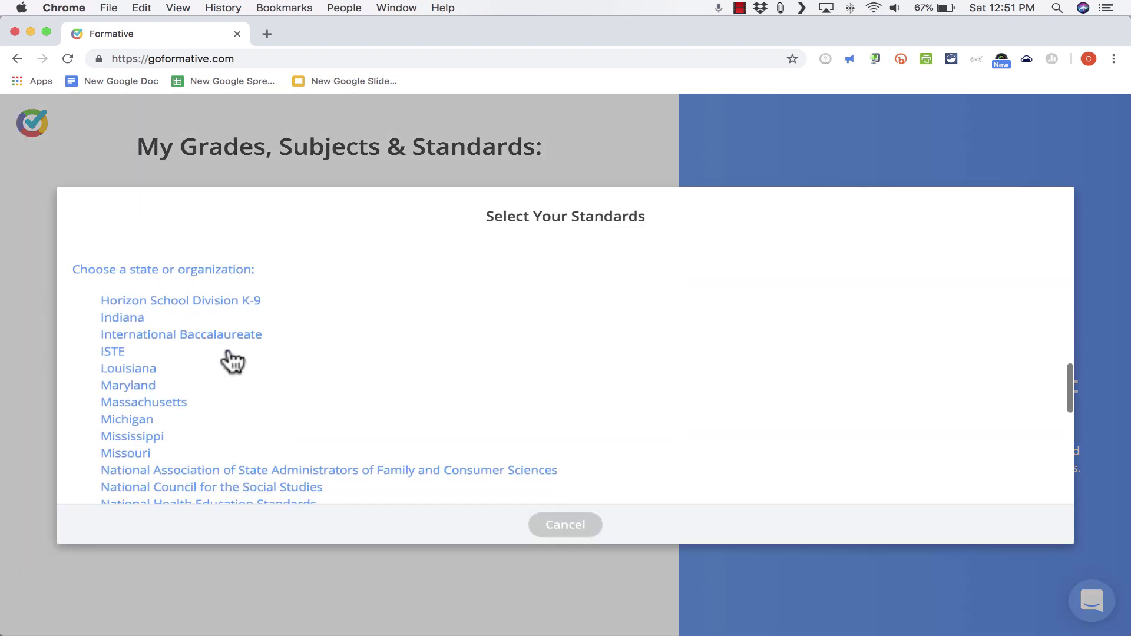
scroll(229, 361, down, 10)
key(Escape)
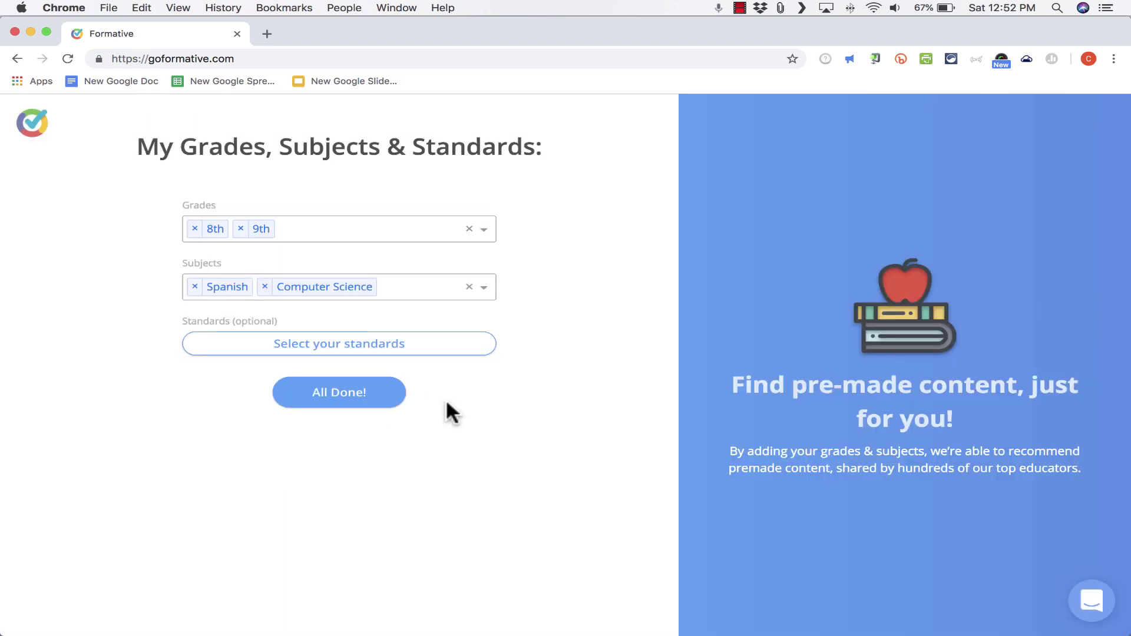
click(367, 395)
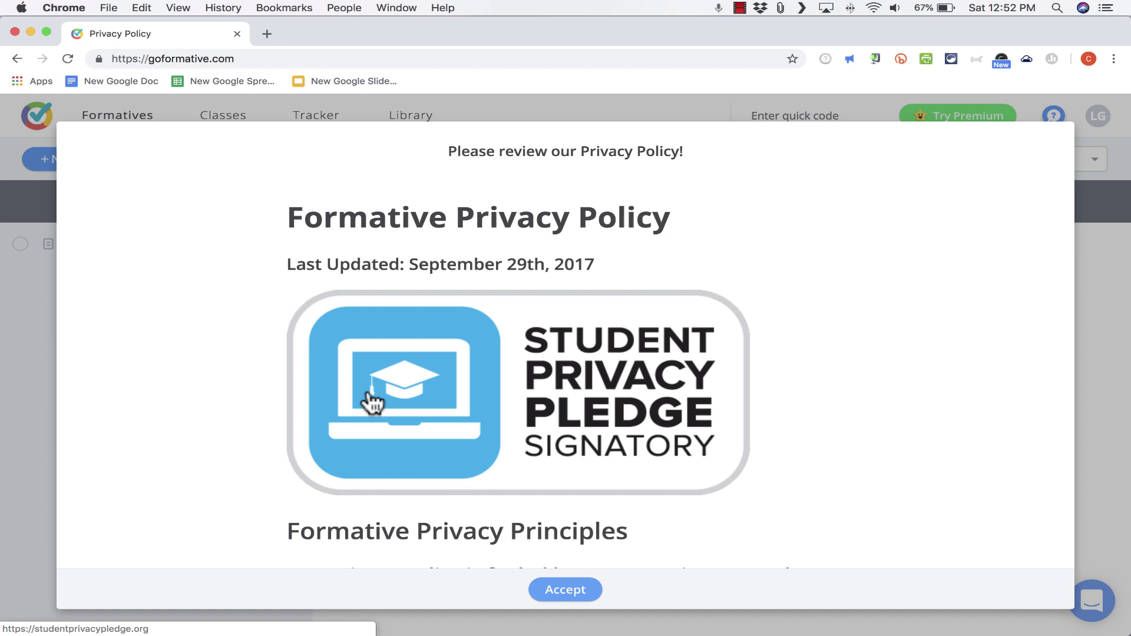
Accept the privacy policy to reach the Formatives dashboard
click(578, 589)
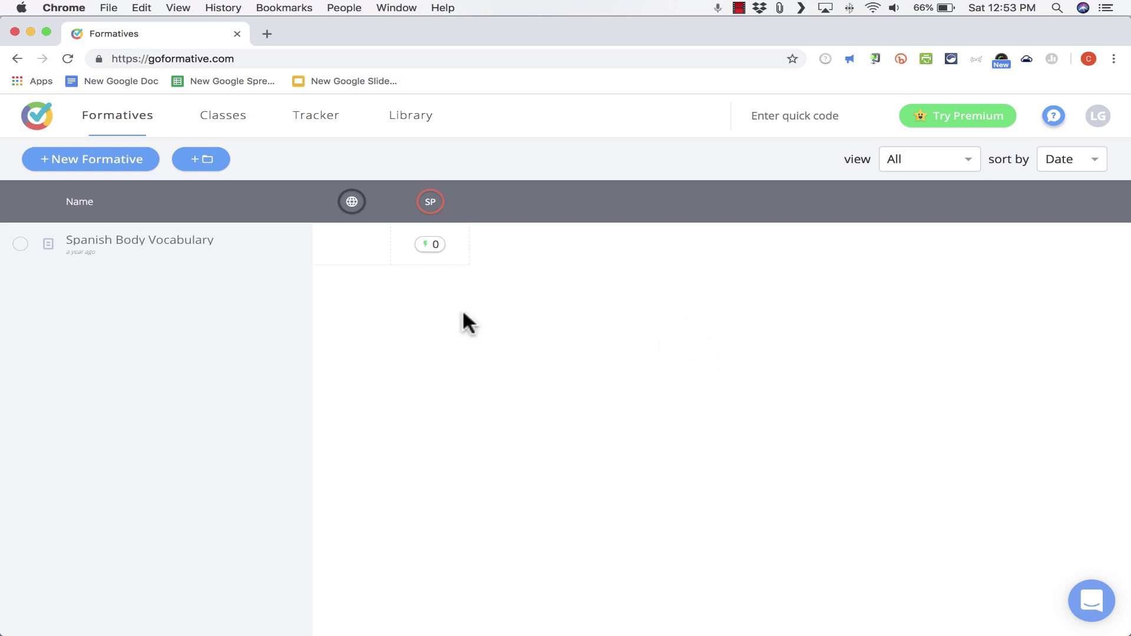
Create a new blank formative titled 'Spanish Animal Vocabulary'
click(106, 170)
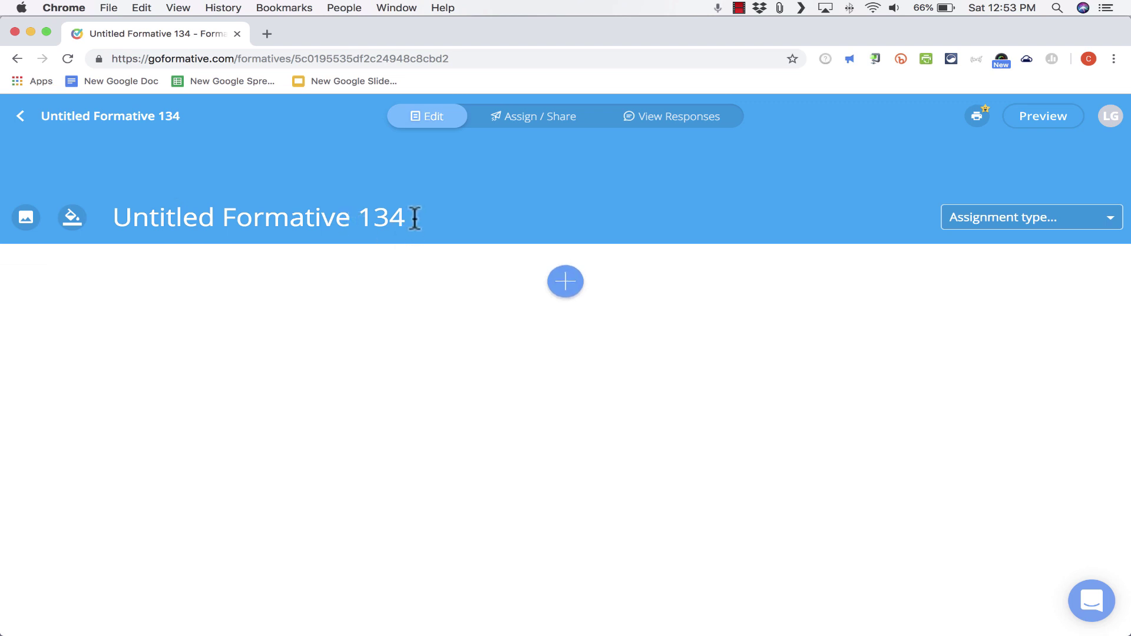
drag(406, 217, 105, 220)
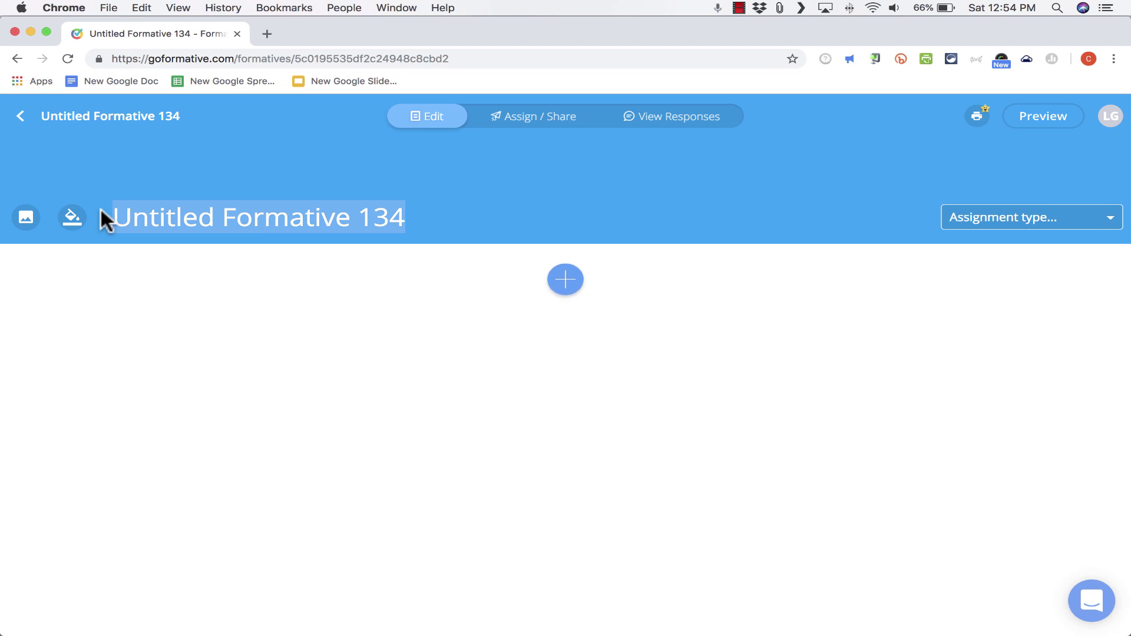
text(Spanish)
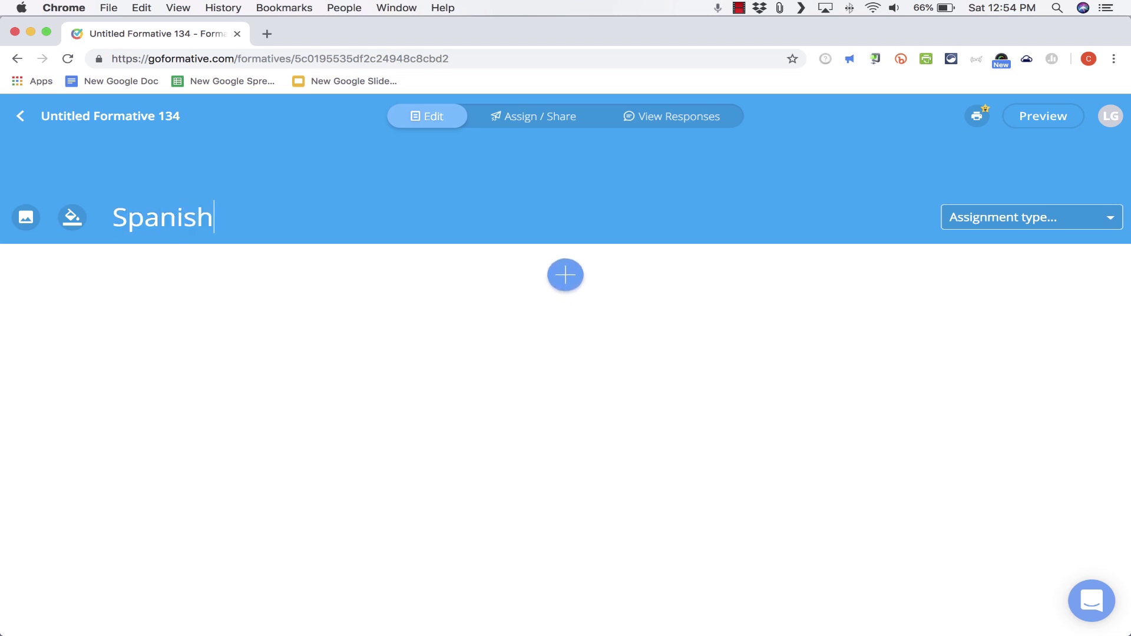
text( Animal Vocabulary)
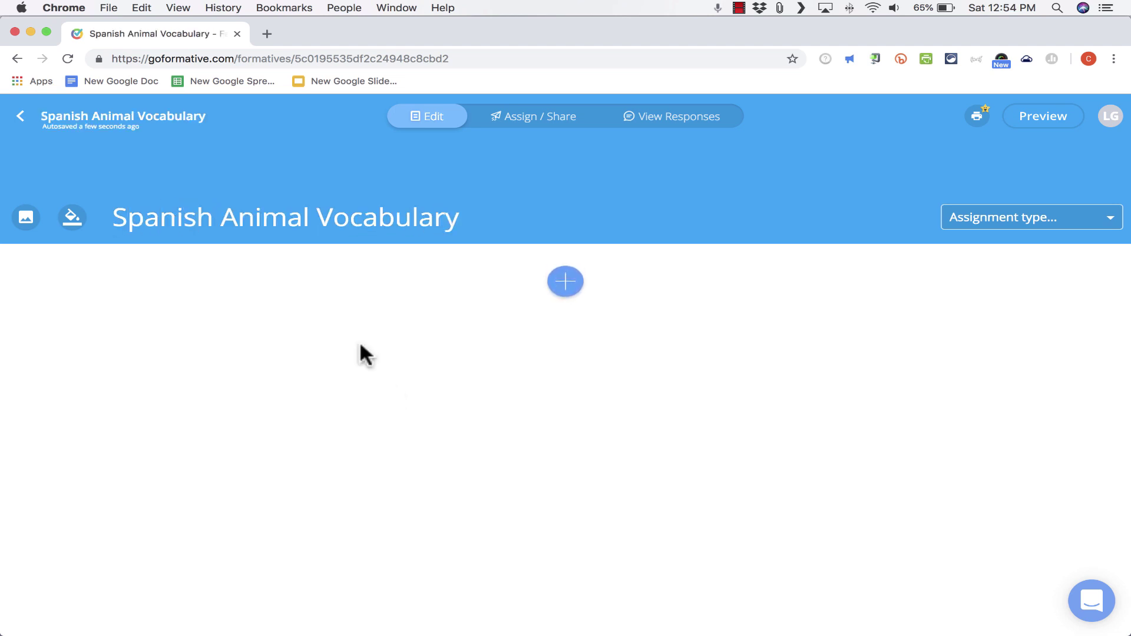
Set the header colour to mint green after trying bright green and orange
click(73, 223)
click(165, 223)
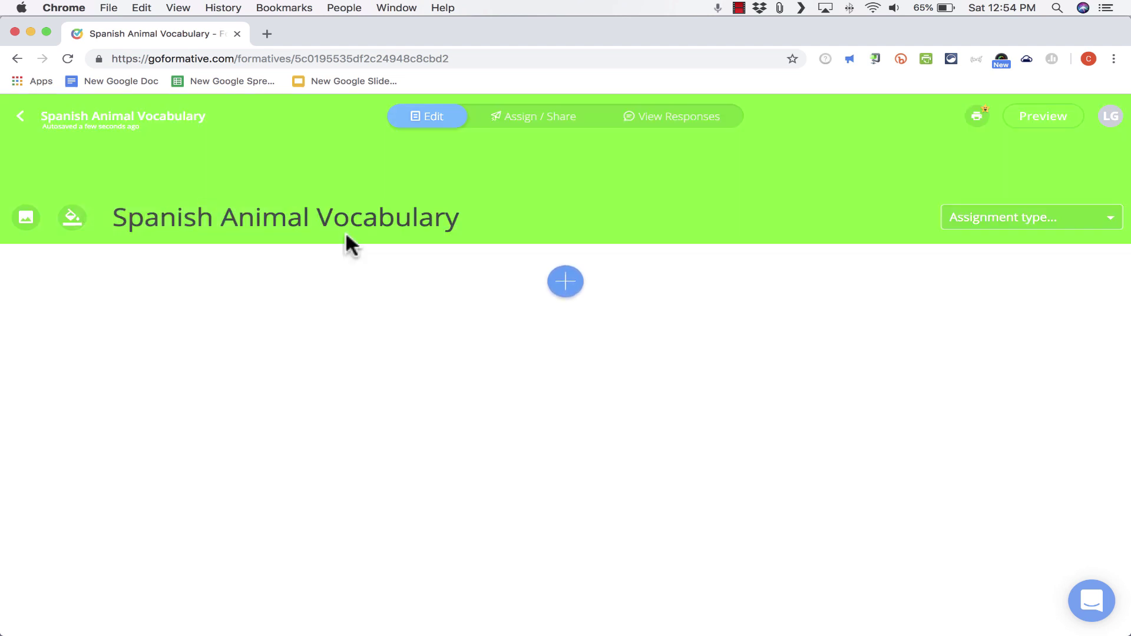
click(109, 220)
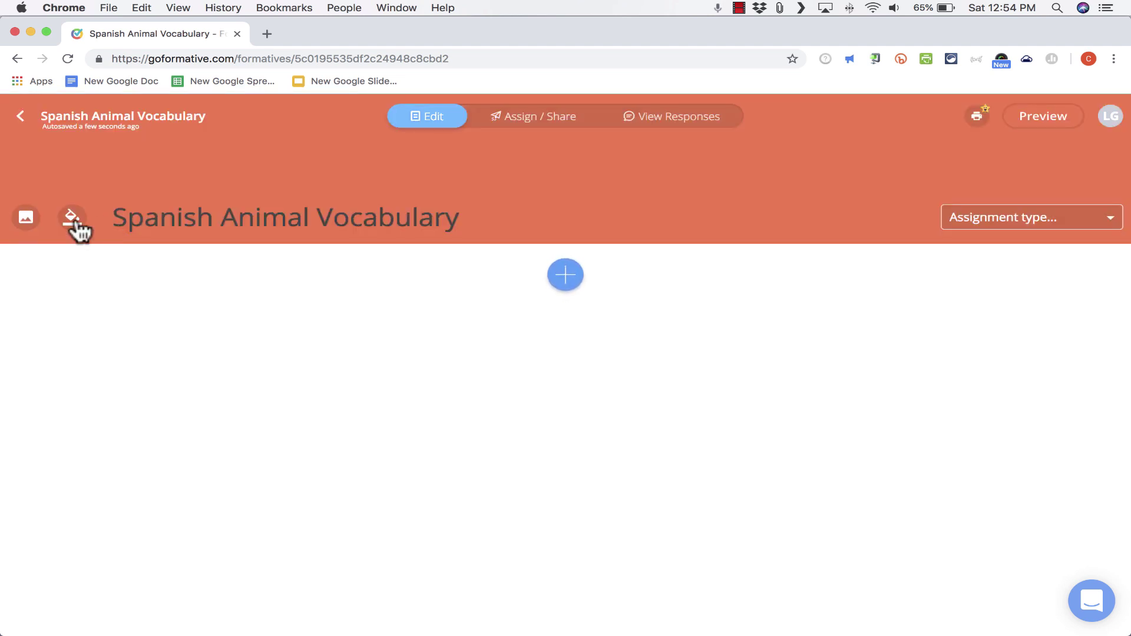
click(186, 218)
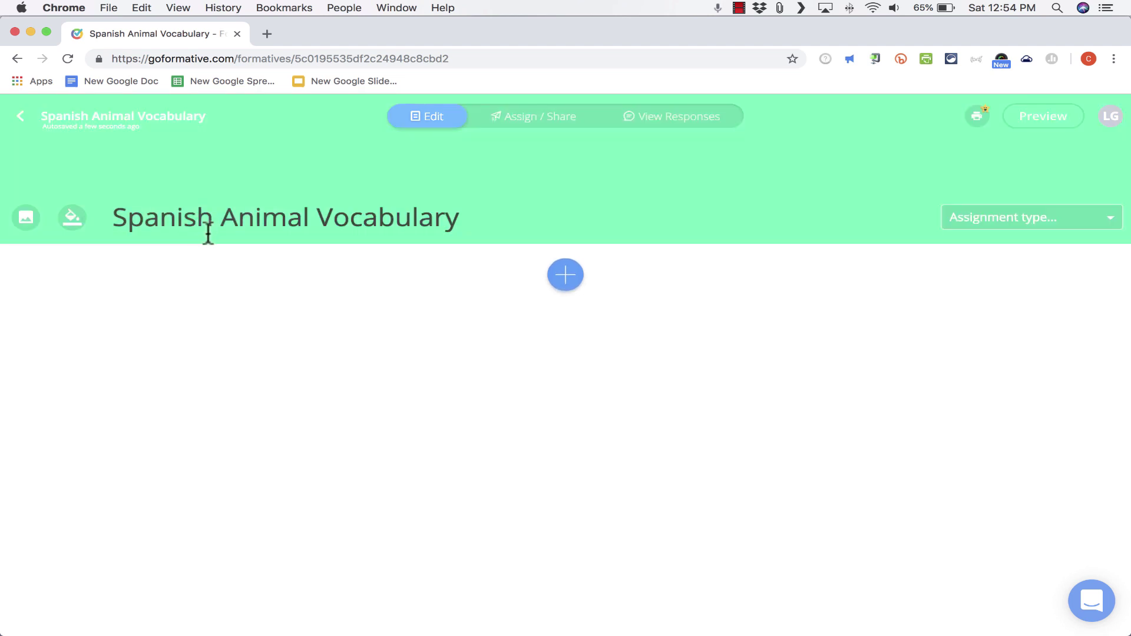
Add a Desktop picture as the header background, then recolour the header lime green
click(26, 224)
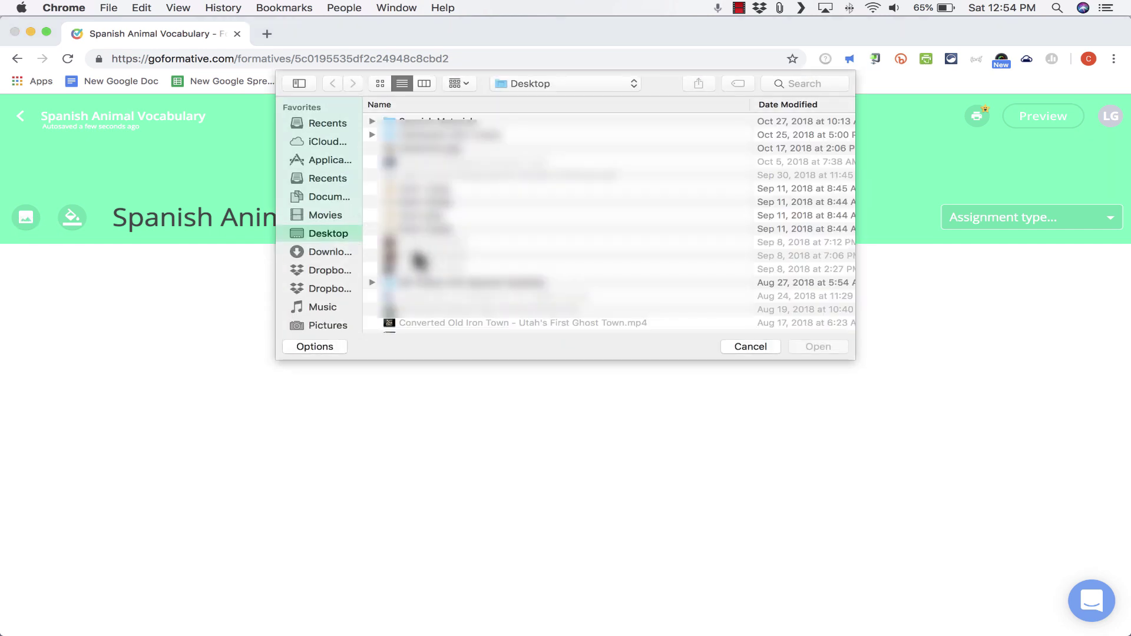
double_click(462, 244)
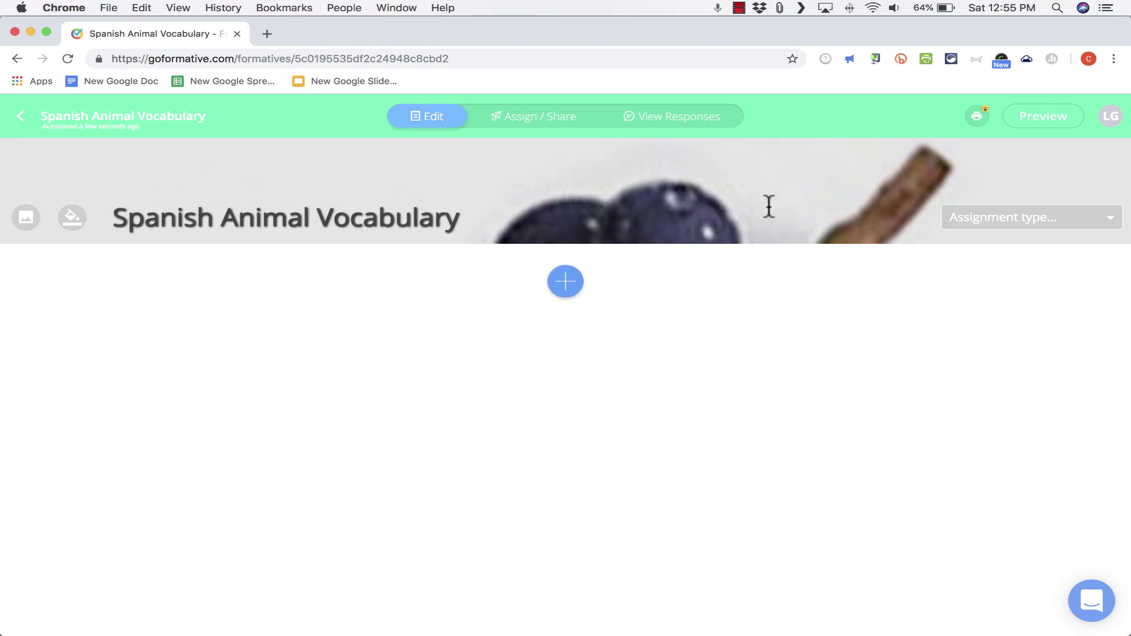
key(alt+shift+Left)
click(72, 218)
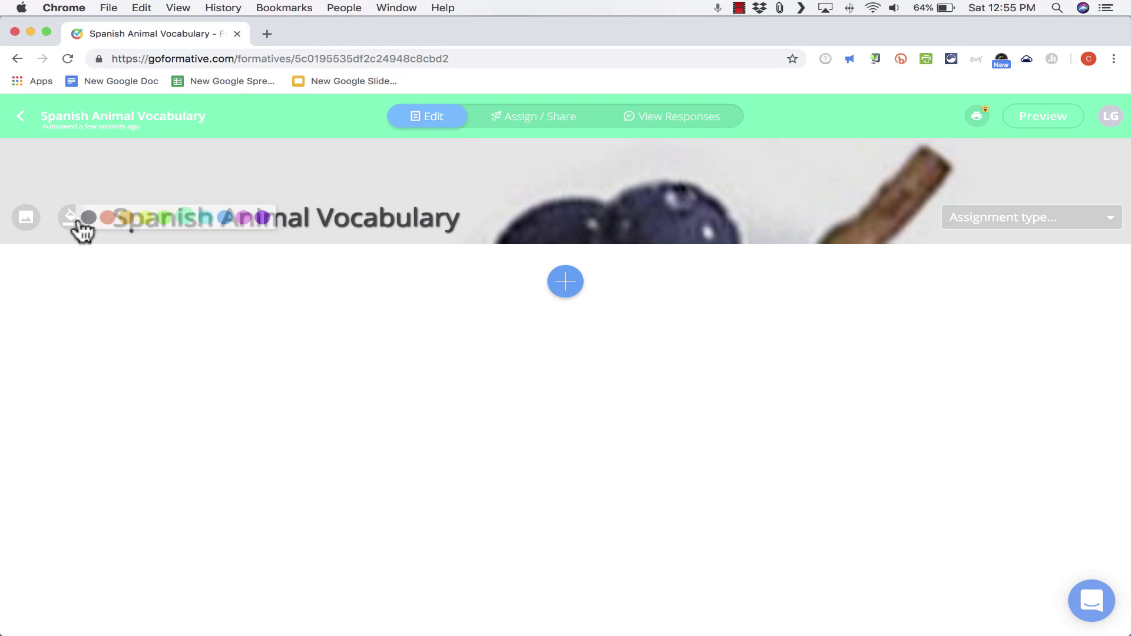
click(145, 218)
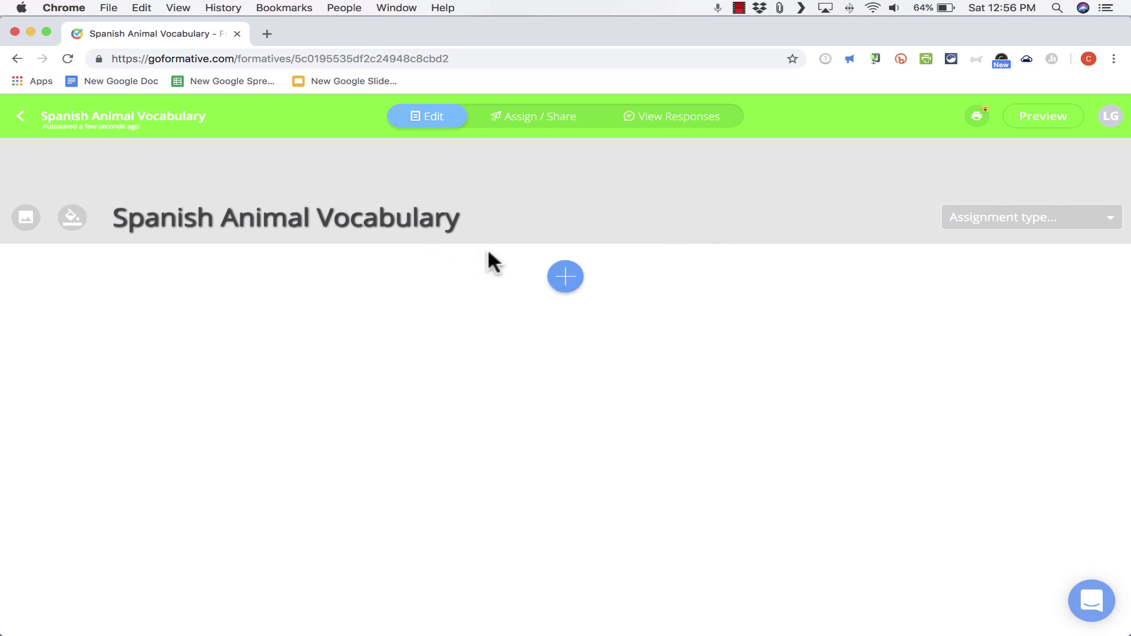
Tag the formative with the 'assignment' assignment type
click(1095, 224)
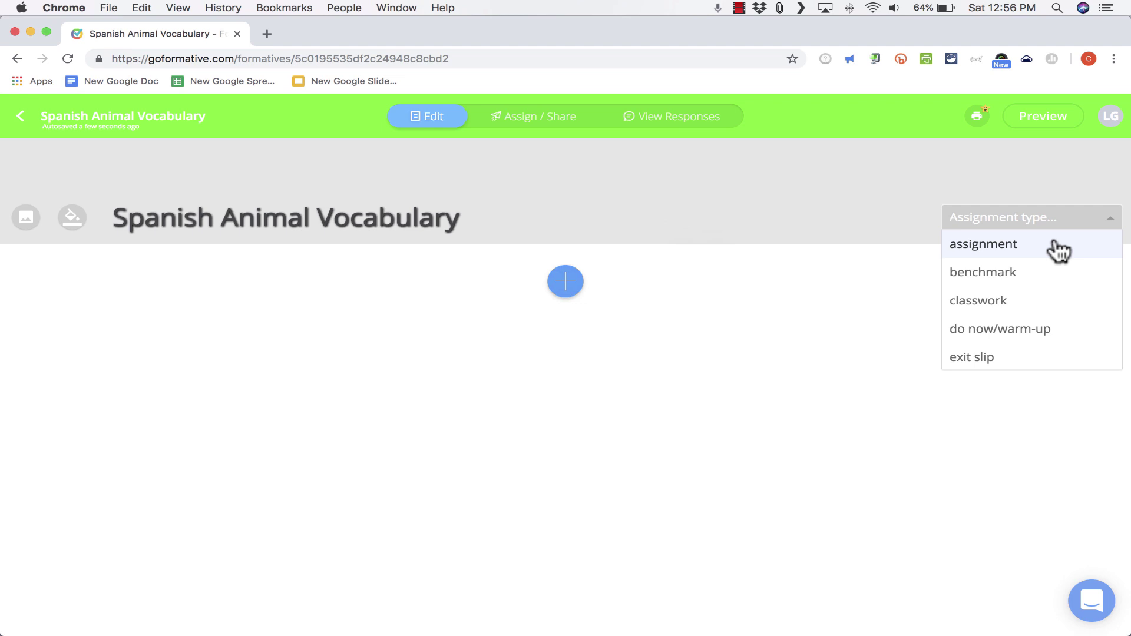
click(1058, 250)
click(1111, 221)
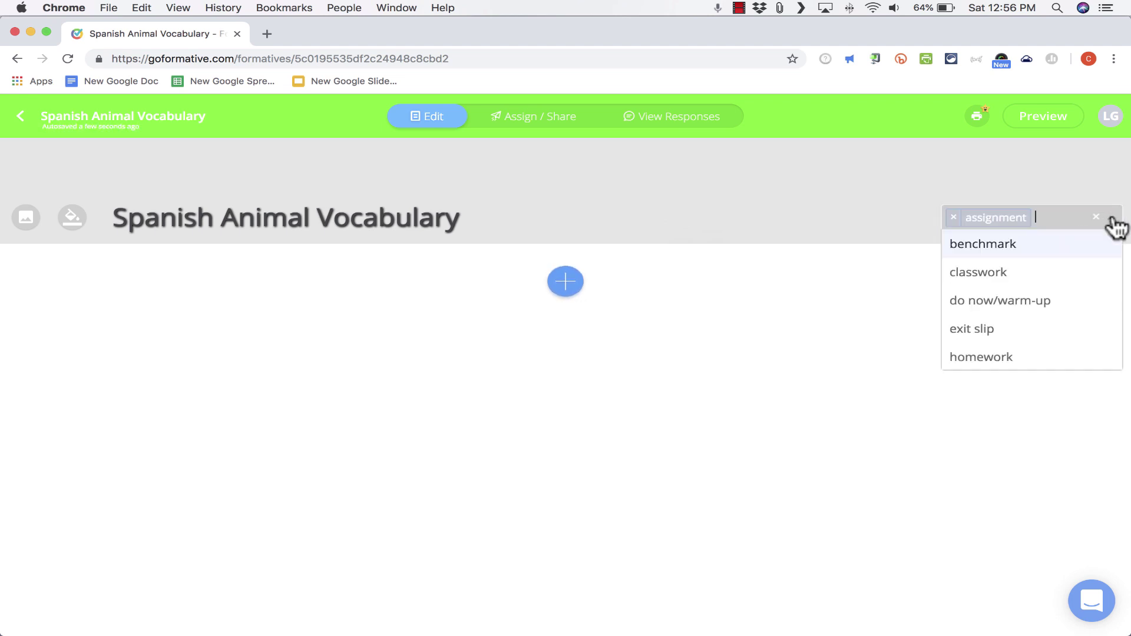
key(BackSpace)
scroll(1036, 282, down, 1)
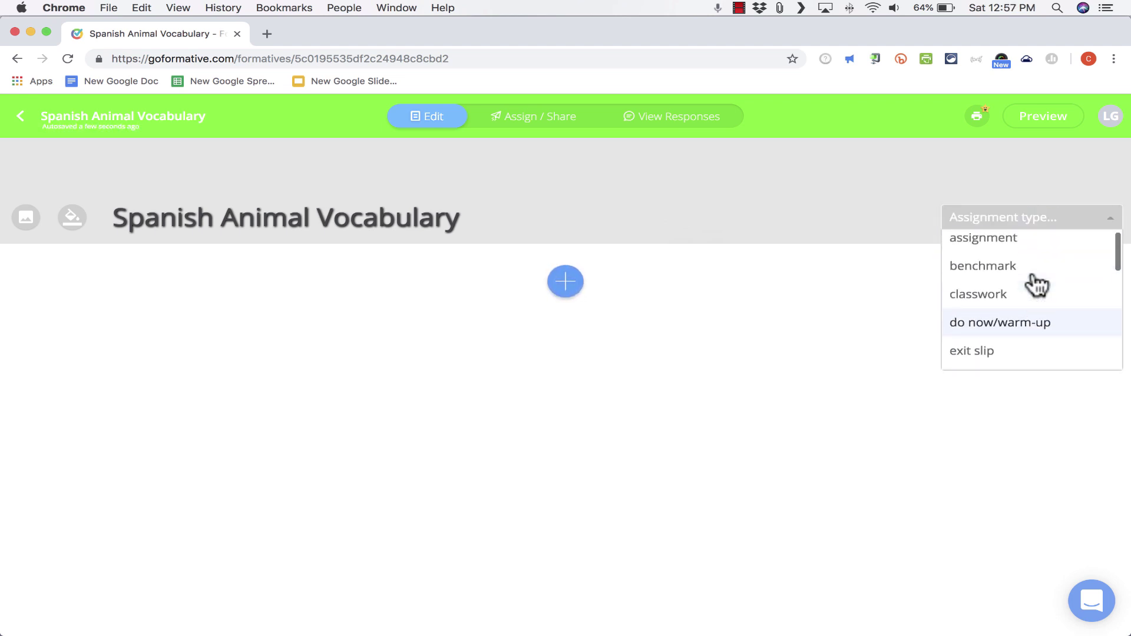
scroll(1036, 286, down, 4)
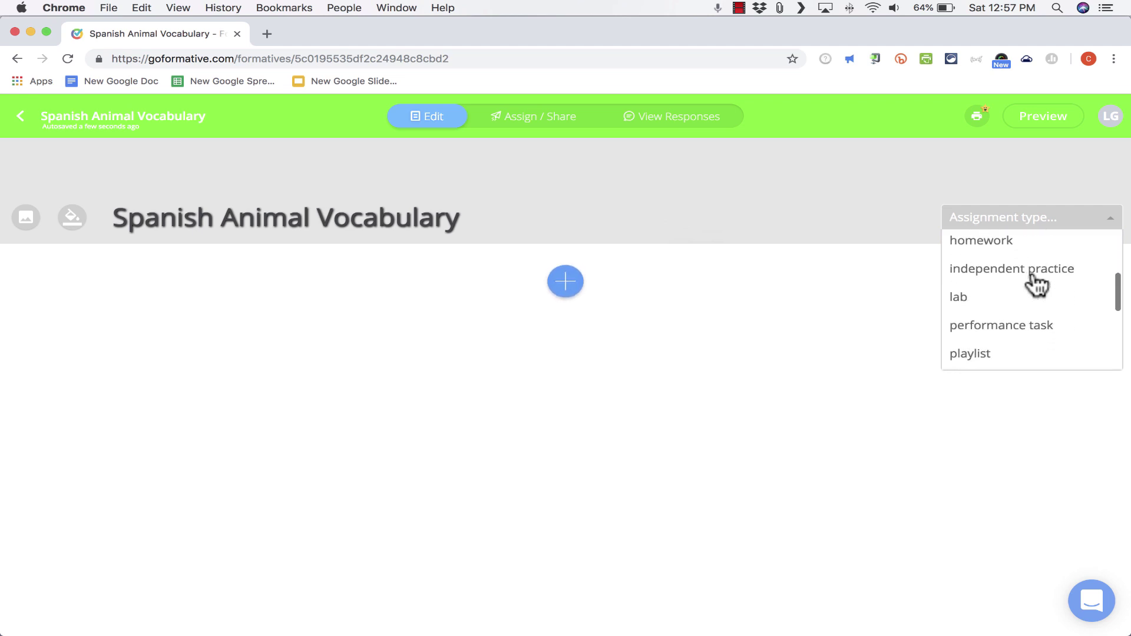
scroll(1034, 282, down, 5)
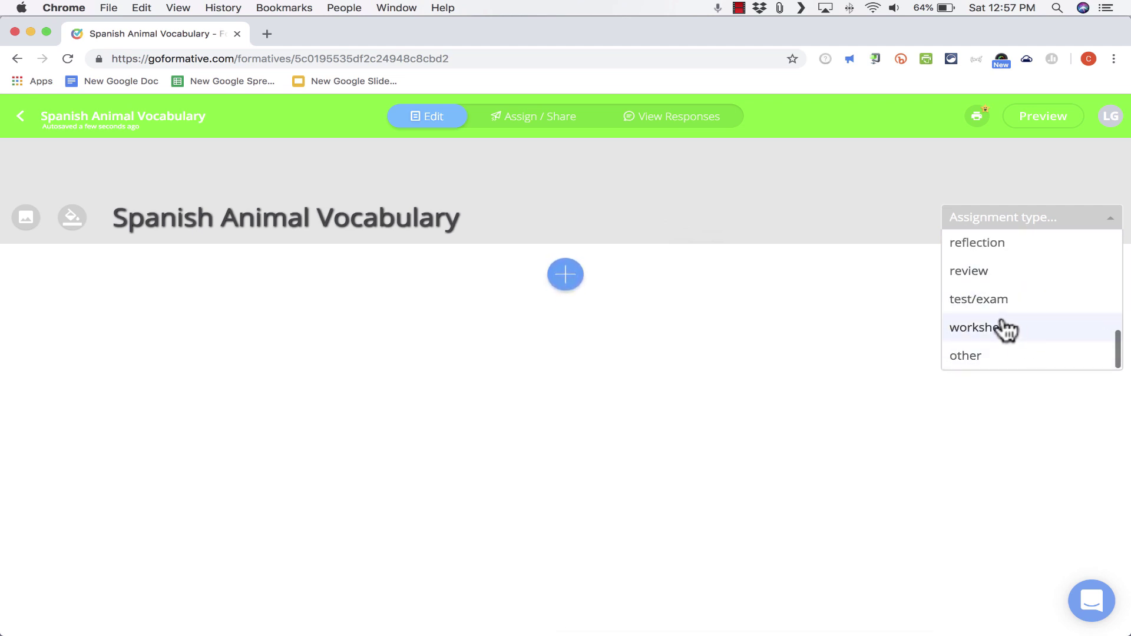
scroll(1083, 300, up, 8)
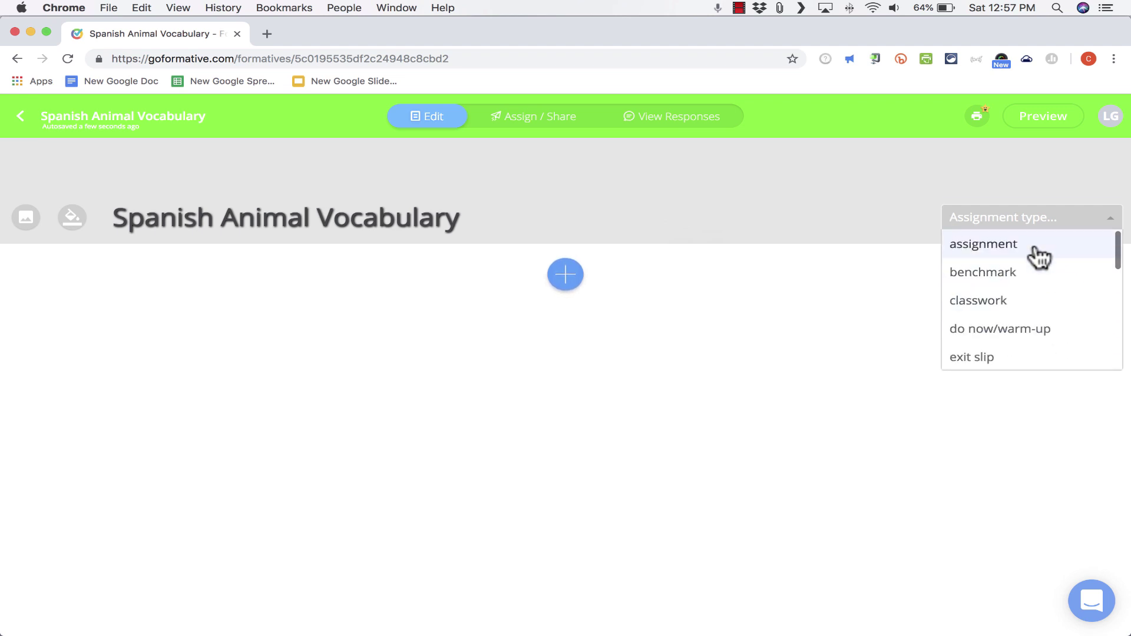
click(1037, 244)
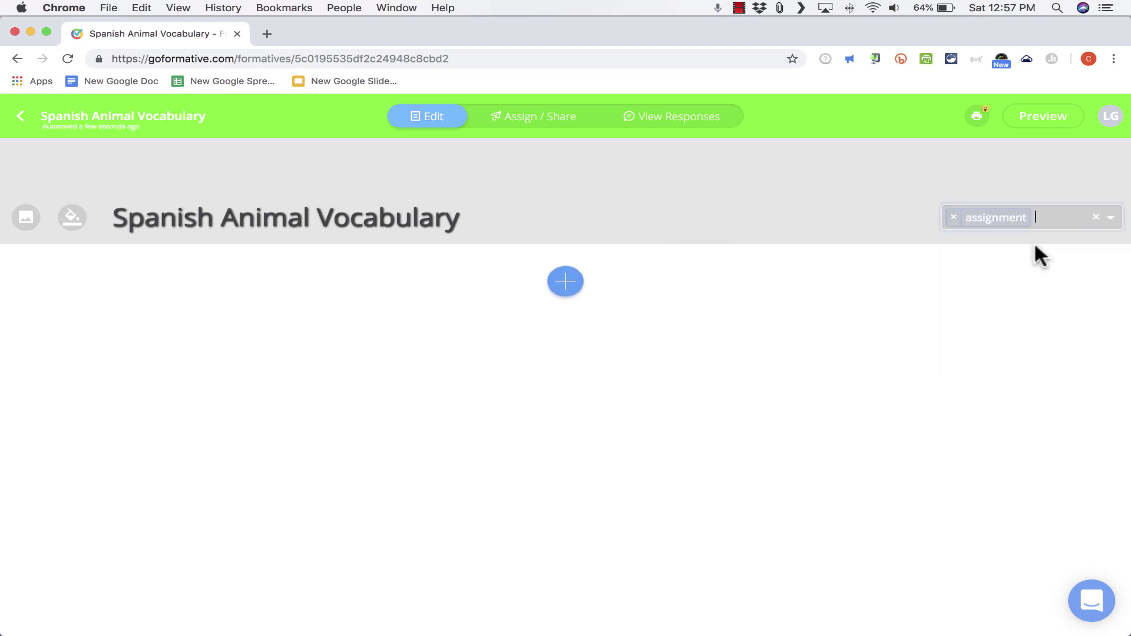
click(570, 285)
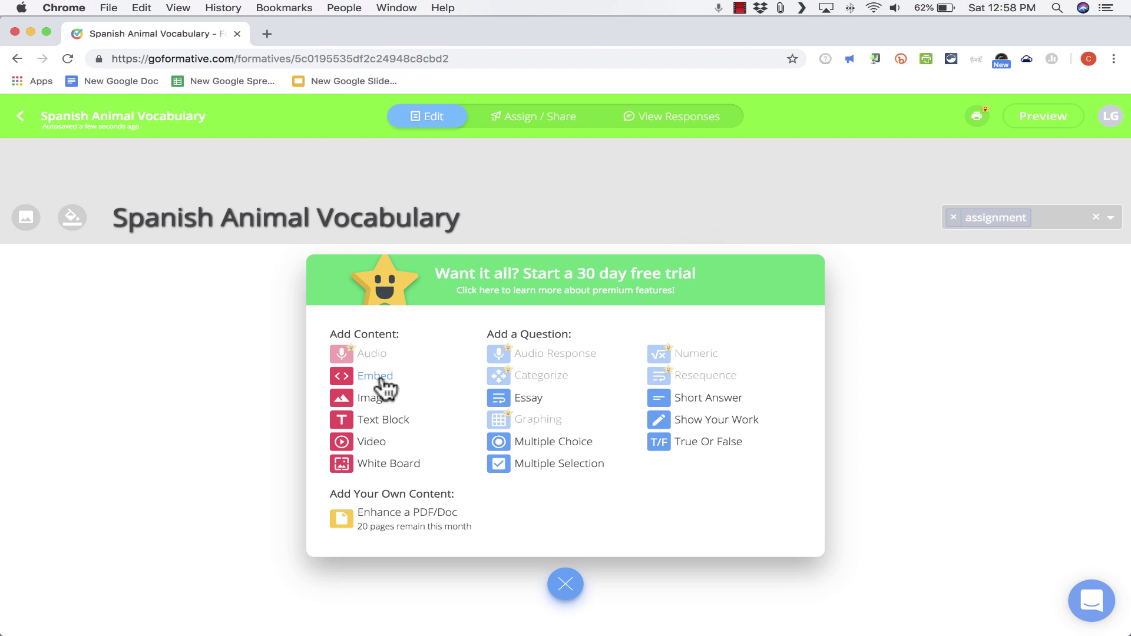
Open a new browser tab alongside the Formative editor
click(267, 33)
Find Quizlet's 'spanish animals' flashcard set and preview its cards
text(quizlet)
key(Return)
click(348, 292)
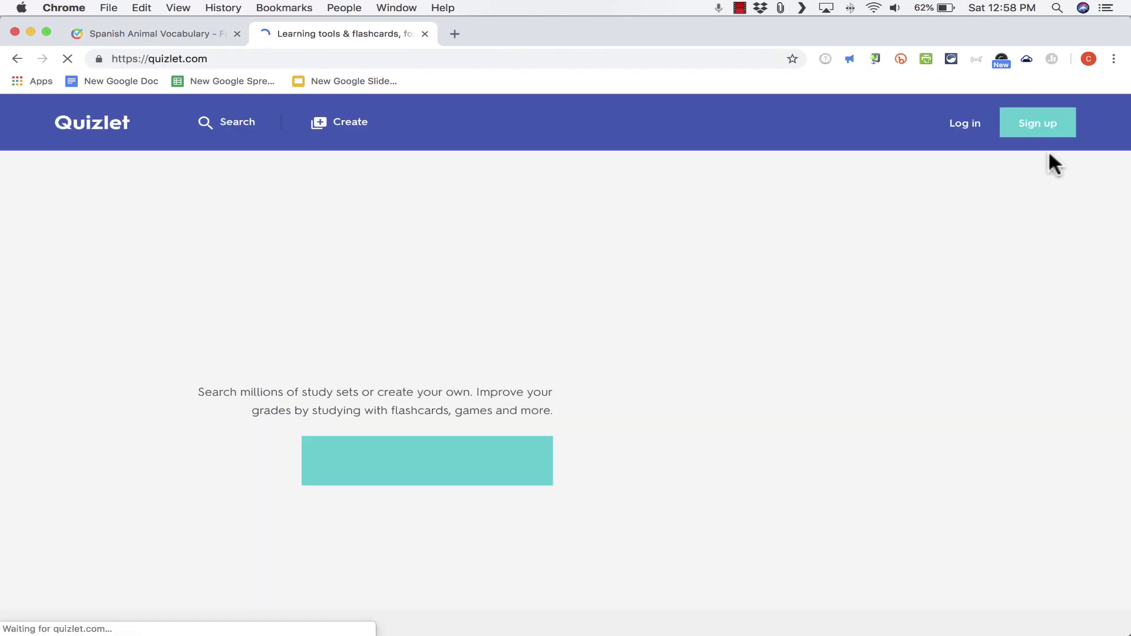
click(211, 124)
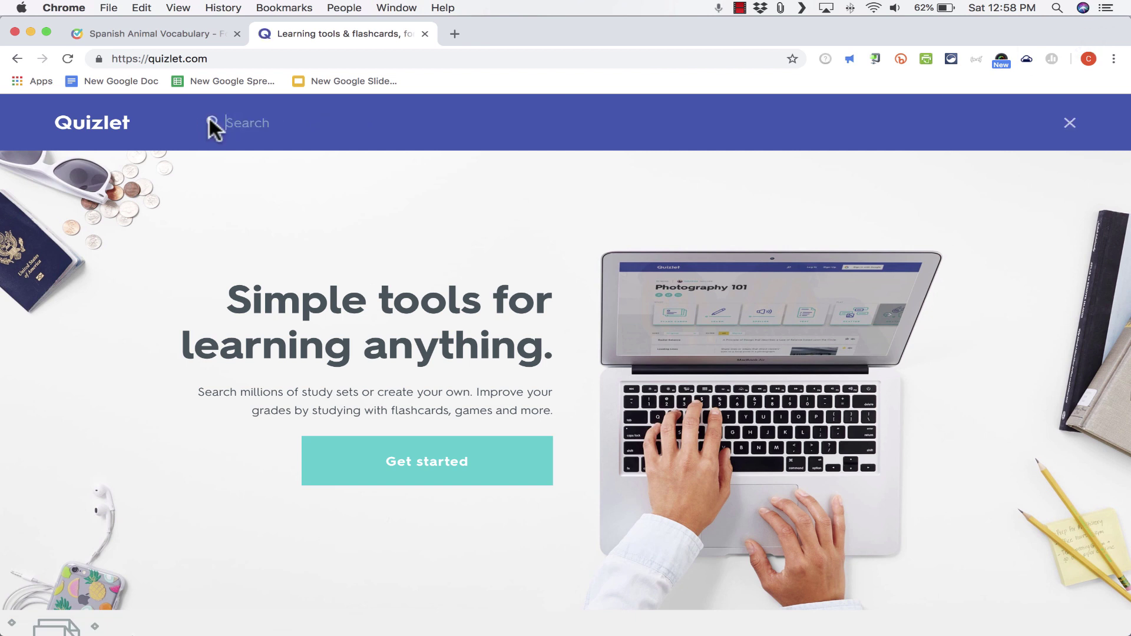
text(spanish animals)
key(Return)
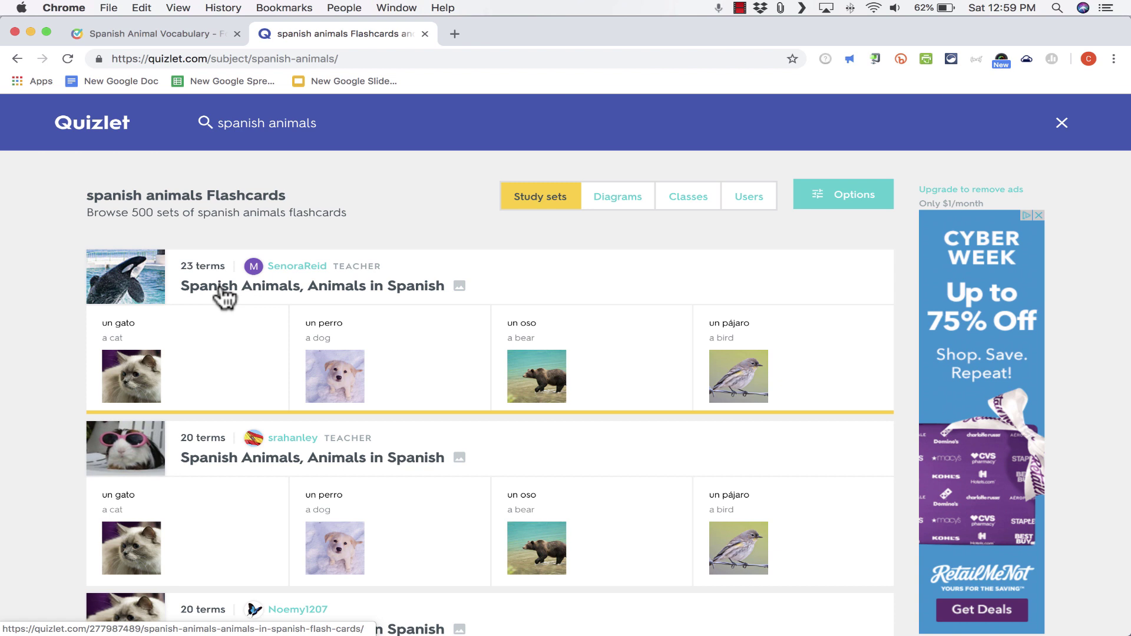
scroll(220, 289, down, 1)
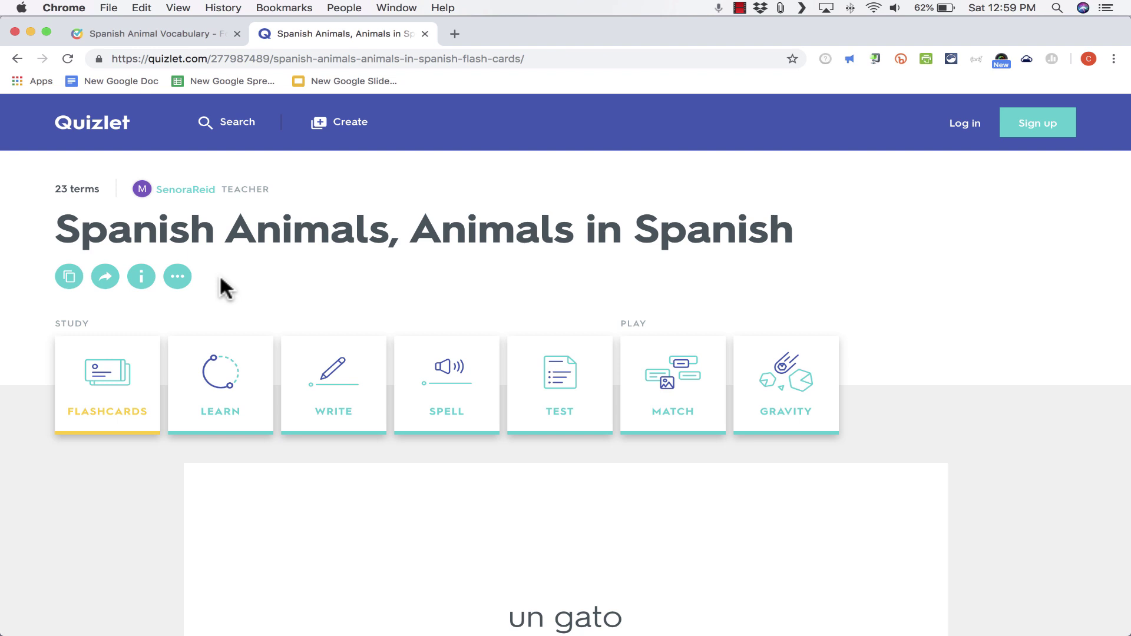
scroll(369, 386, down, 5)
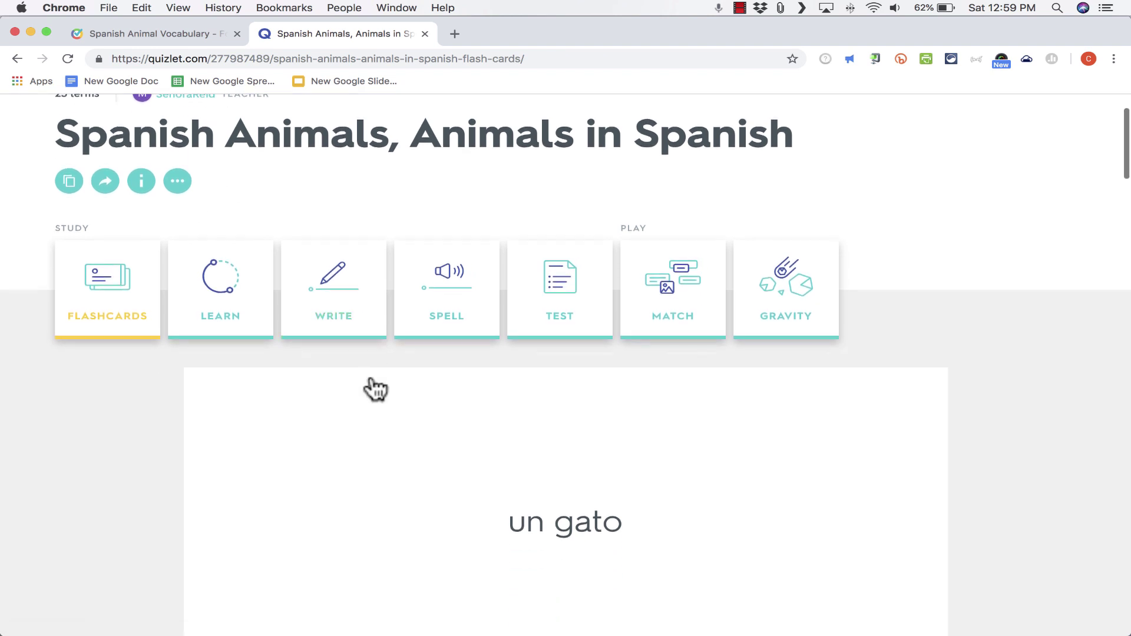
click(735, 553)
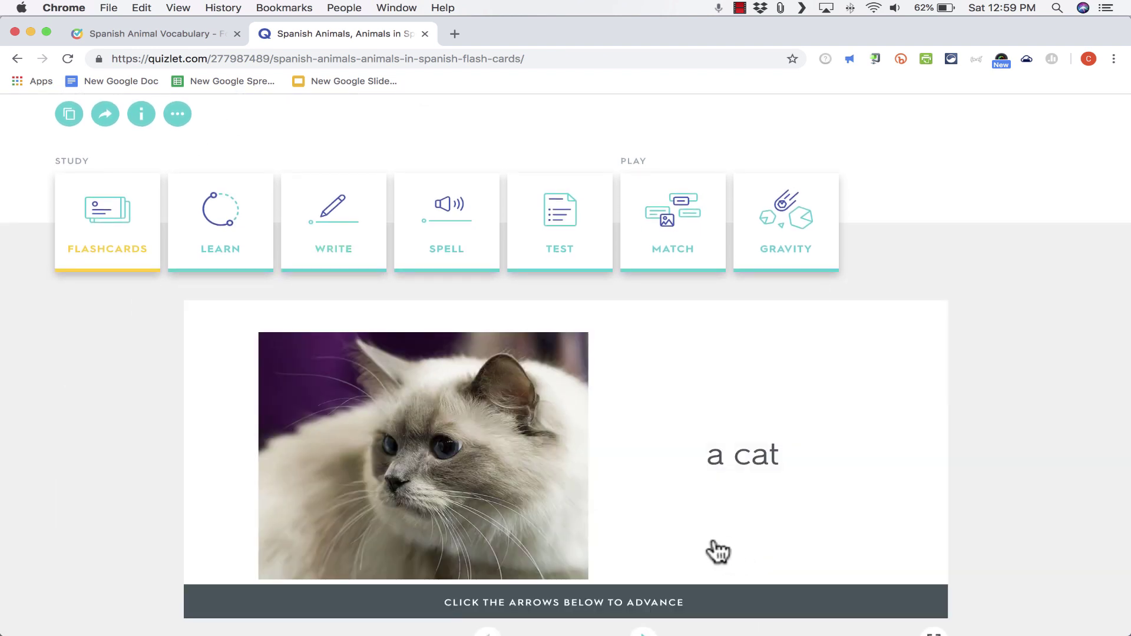
click(718, 549)
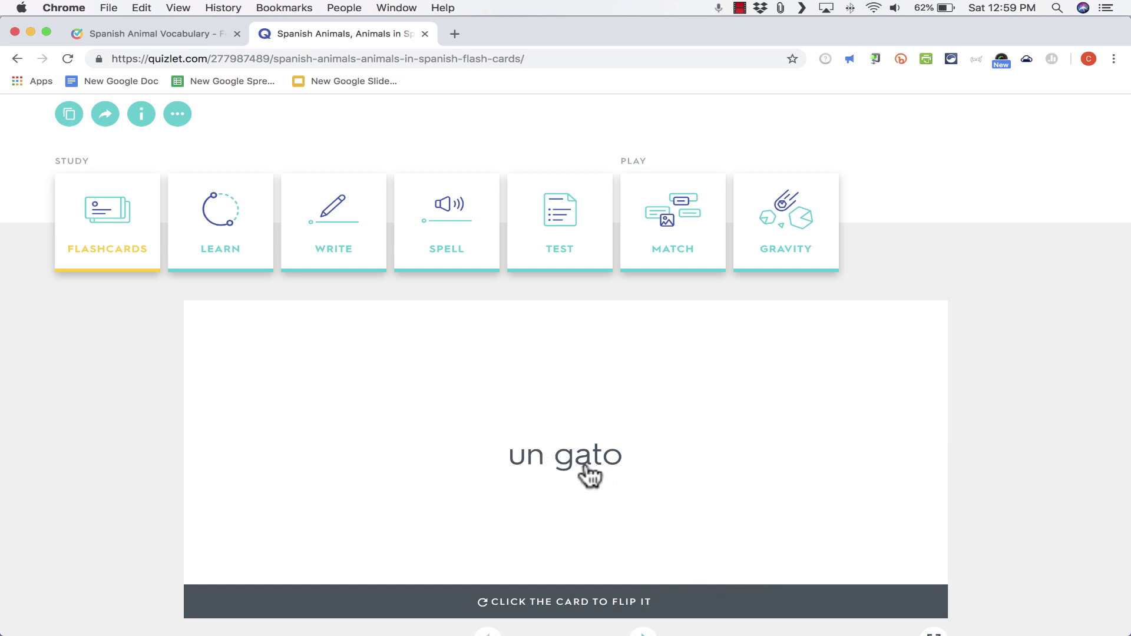
scroll(474, 424, up, 2)
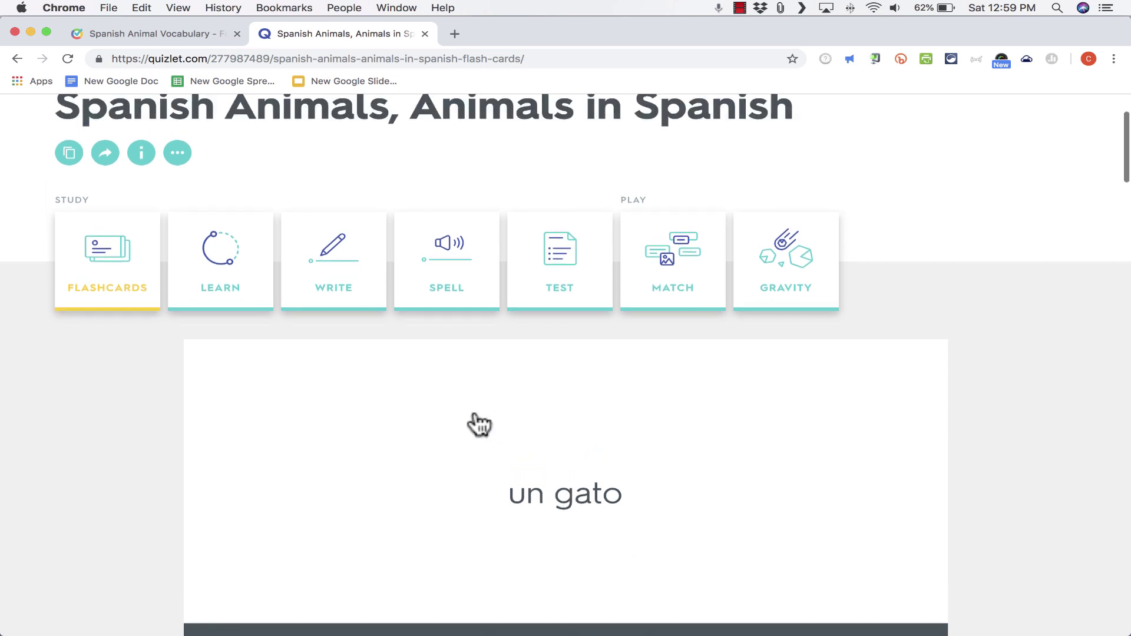
Copy the set's embed HTML and return to the Formative tab
click(177, 173)
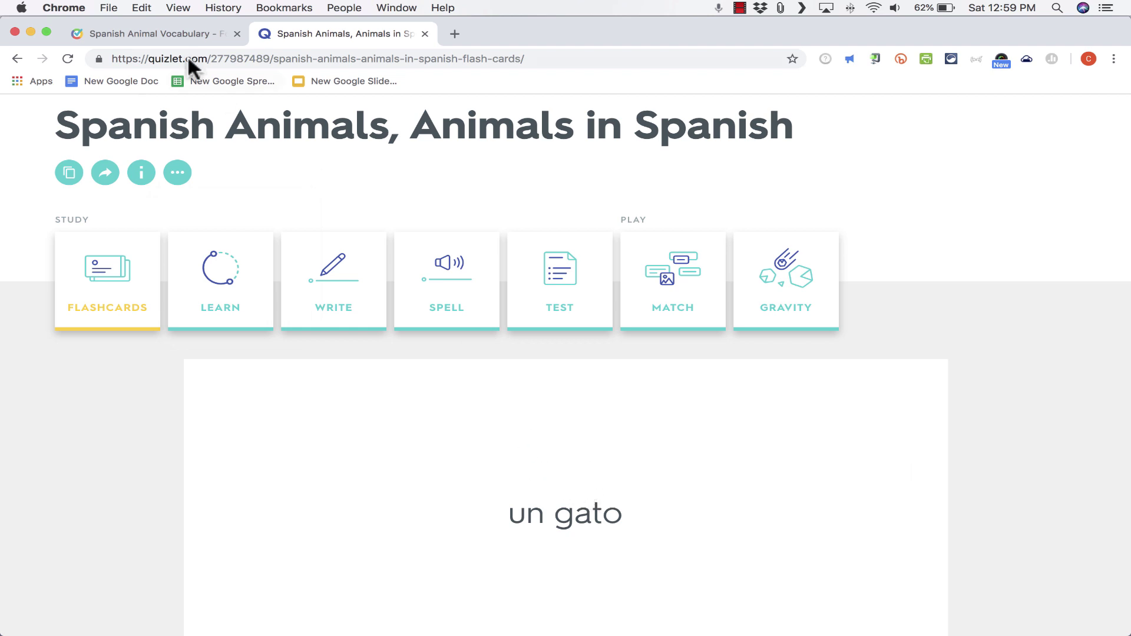
click(212, 36)
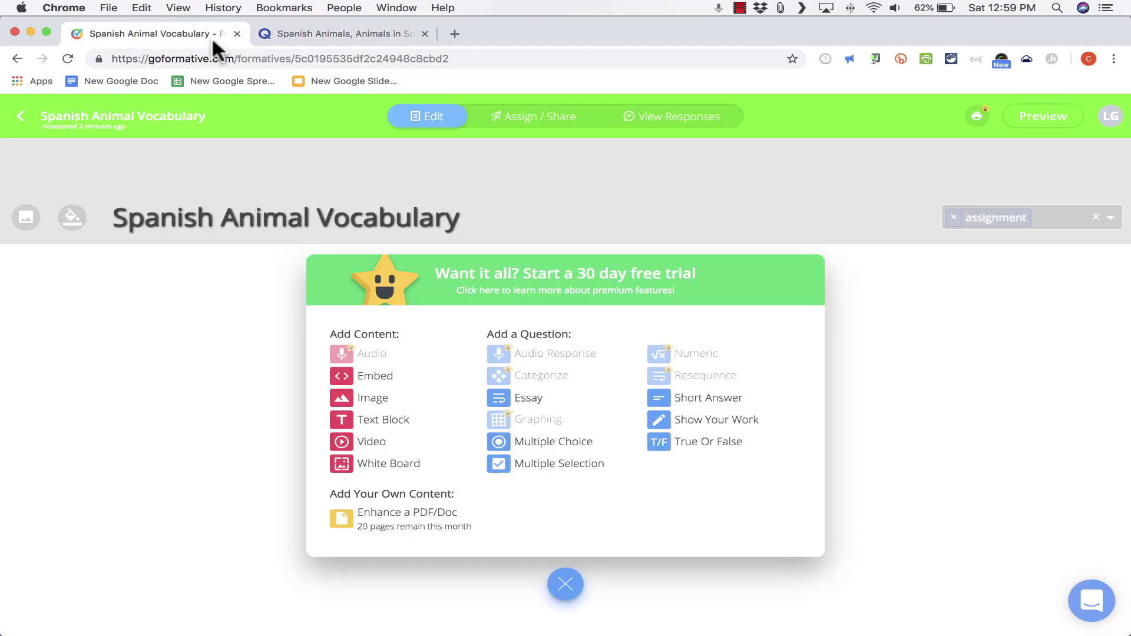
click(337, 33)
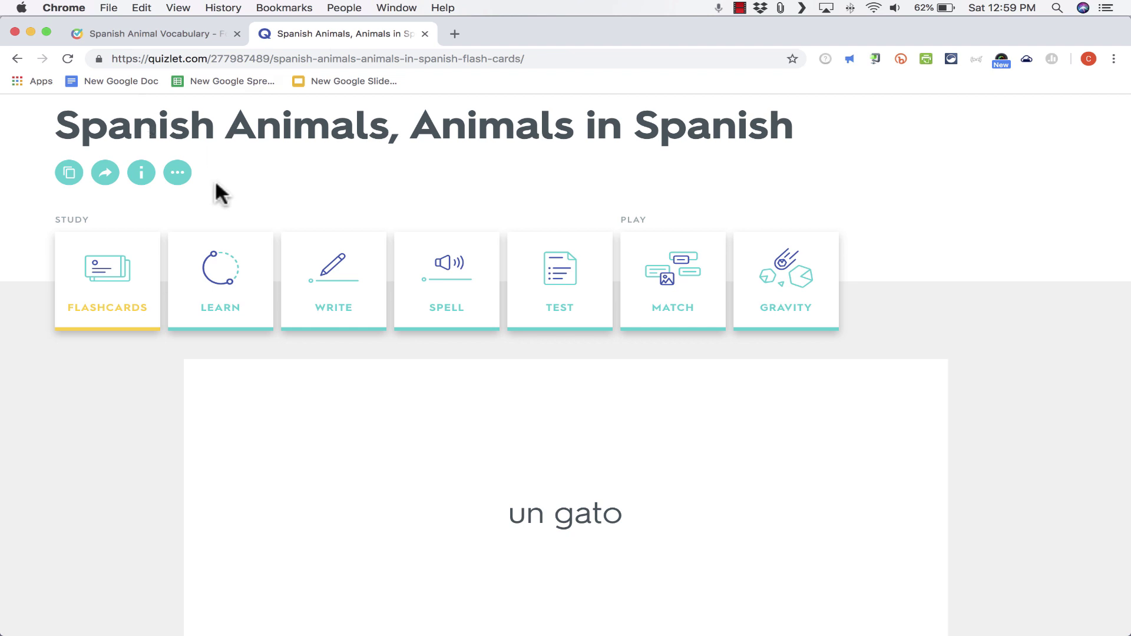
mouse_move(183, 177)
click(219, 318)
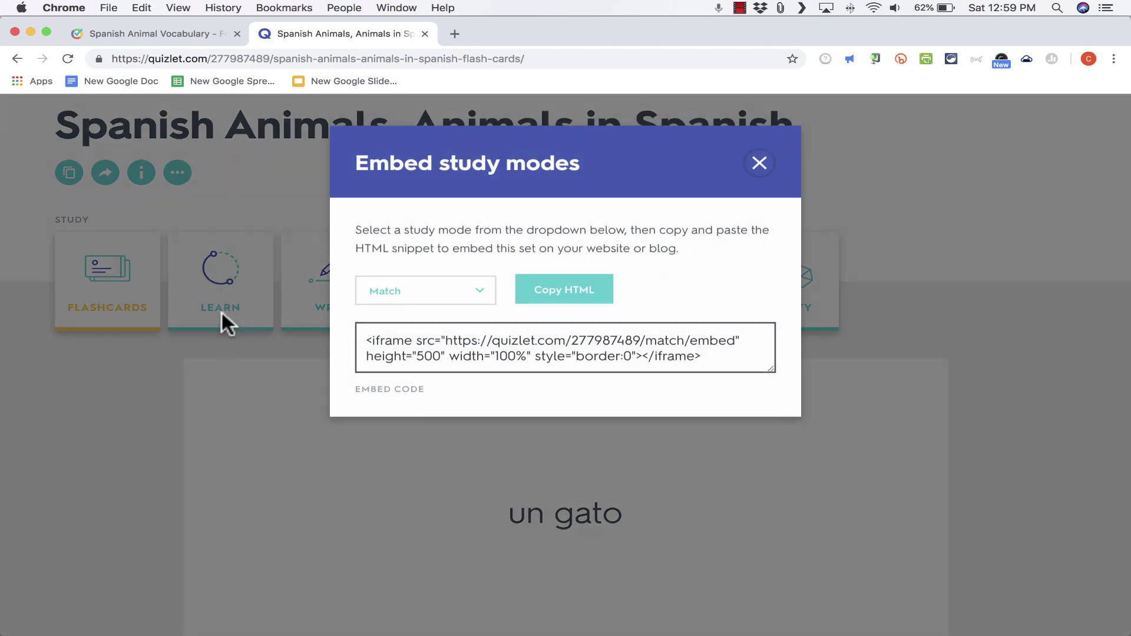
click(562, 294)
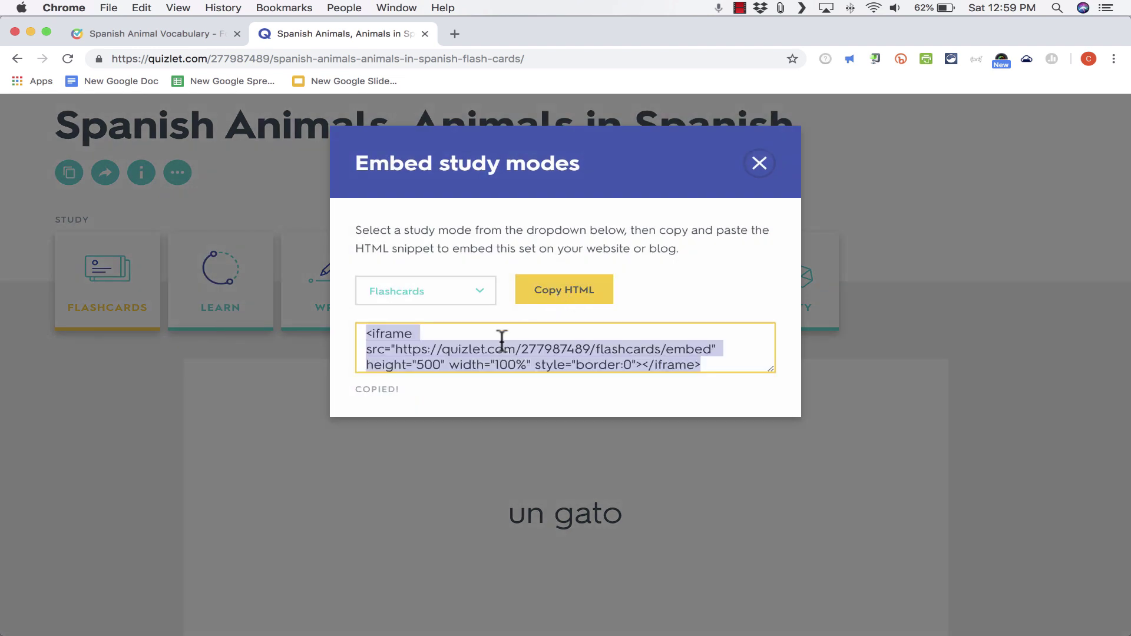
click(150, 35)
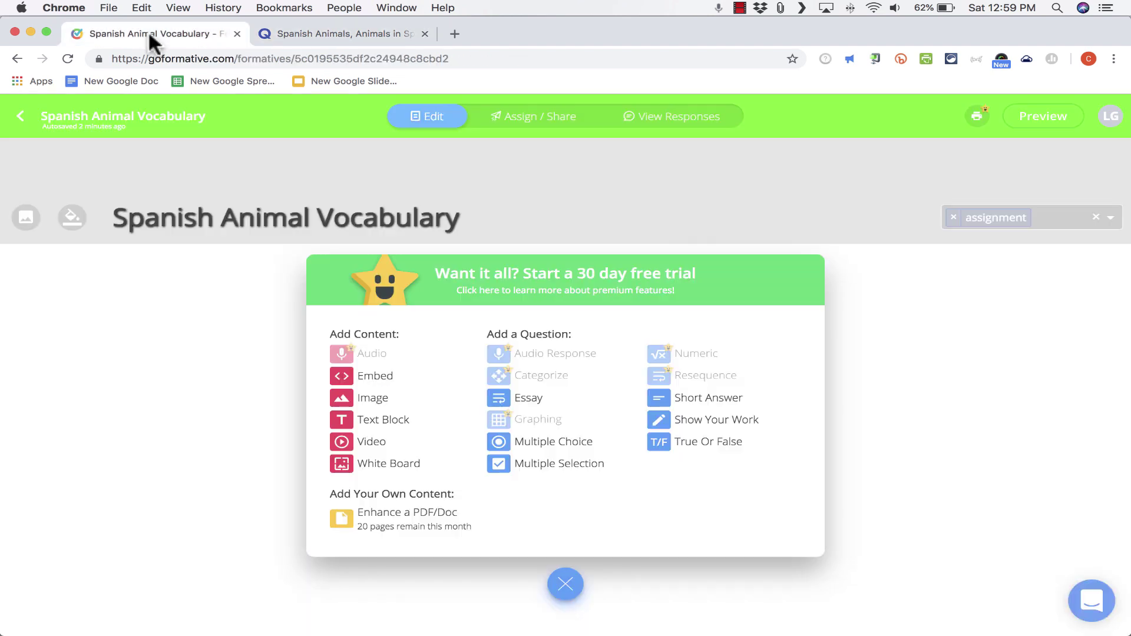
Add an embed block containing the pasted Quizlet flashcards iframe to the assignment
click(375, 376)
click(454, 337)
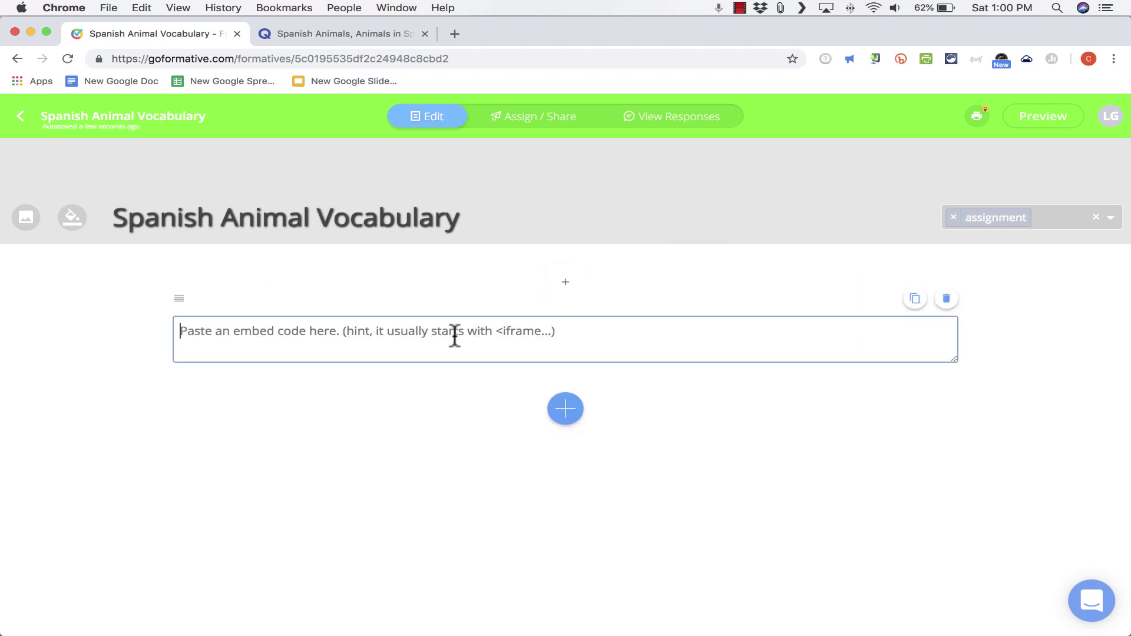
key(super+v)
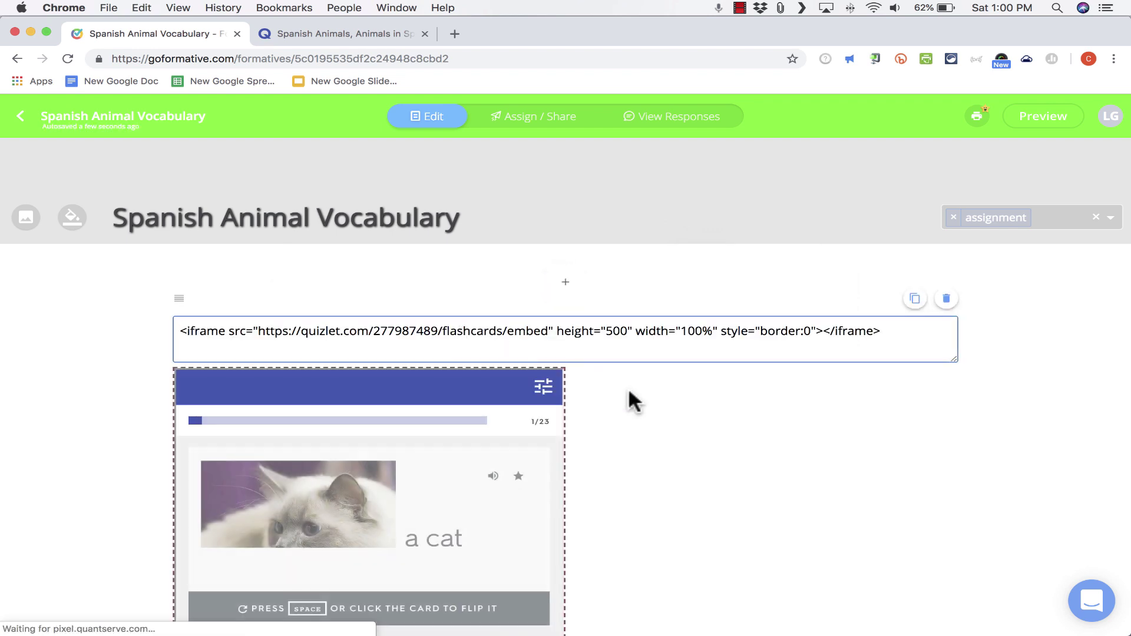
scroll(631, 389, down, 3)
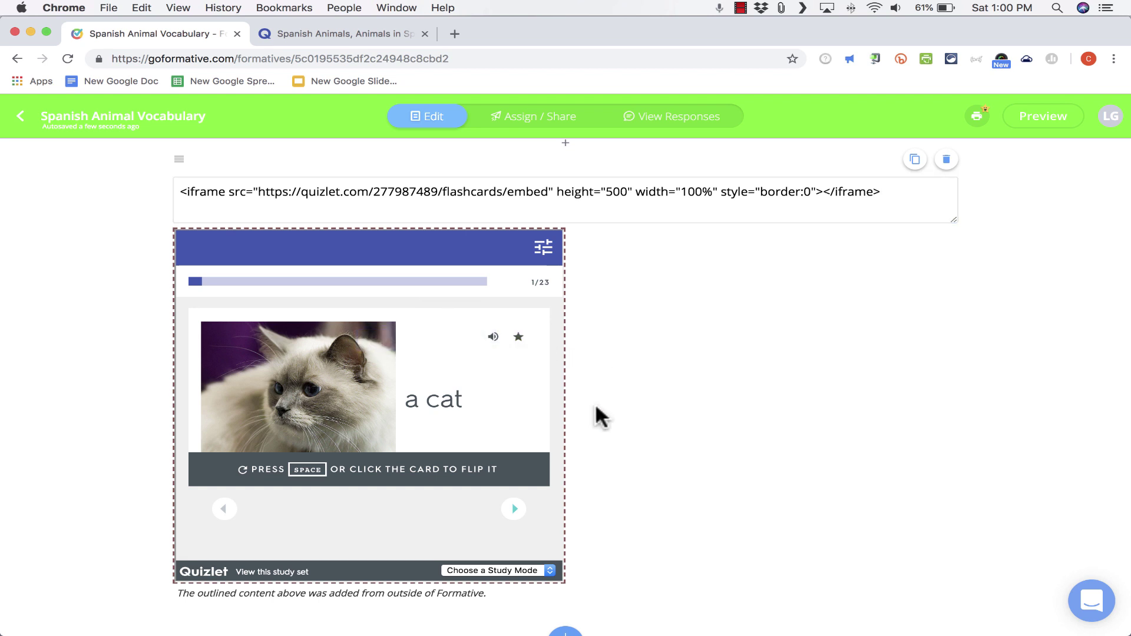
scroll(595, 417, down, 4)
click(566, 480)
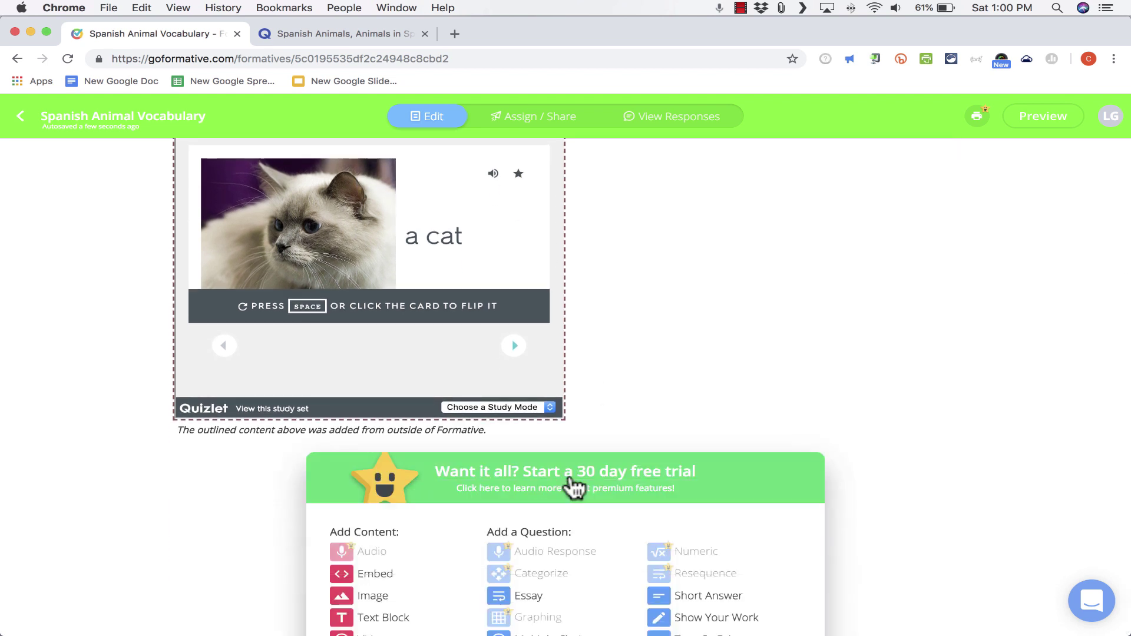
Upload the tumblr cat-in-a-box GIF from the Desktop into a new image block below the flashcards
scroll(661, 450, down, 4)
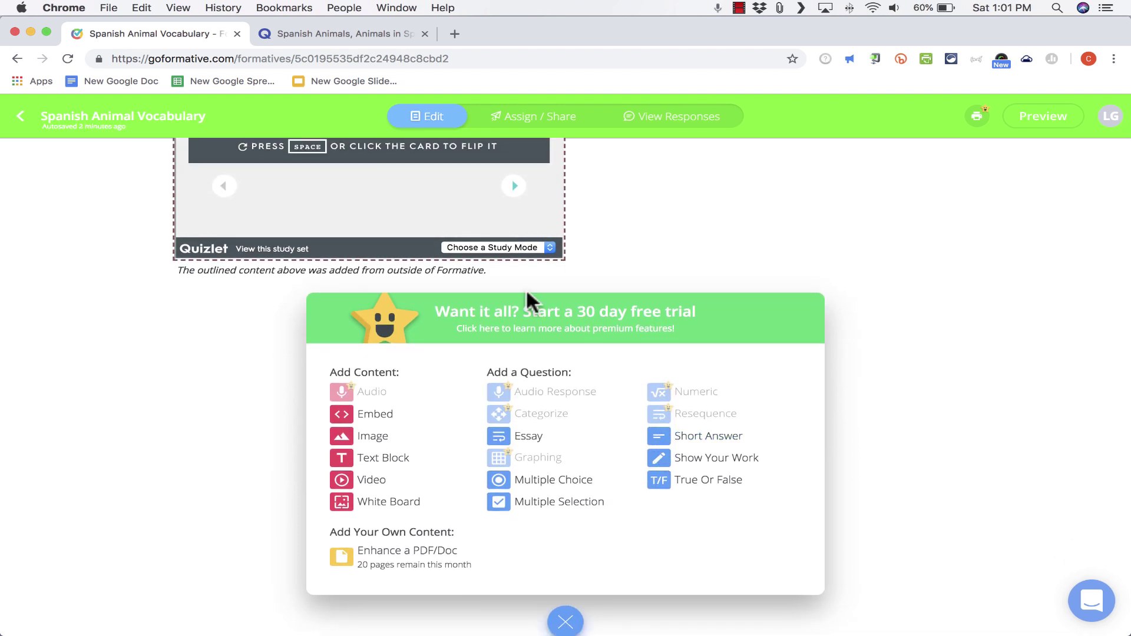
click(366, 439)
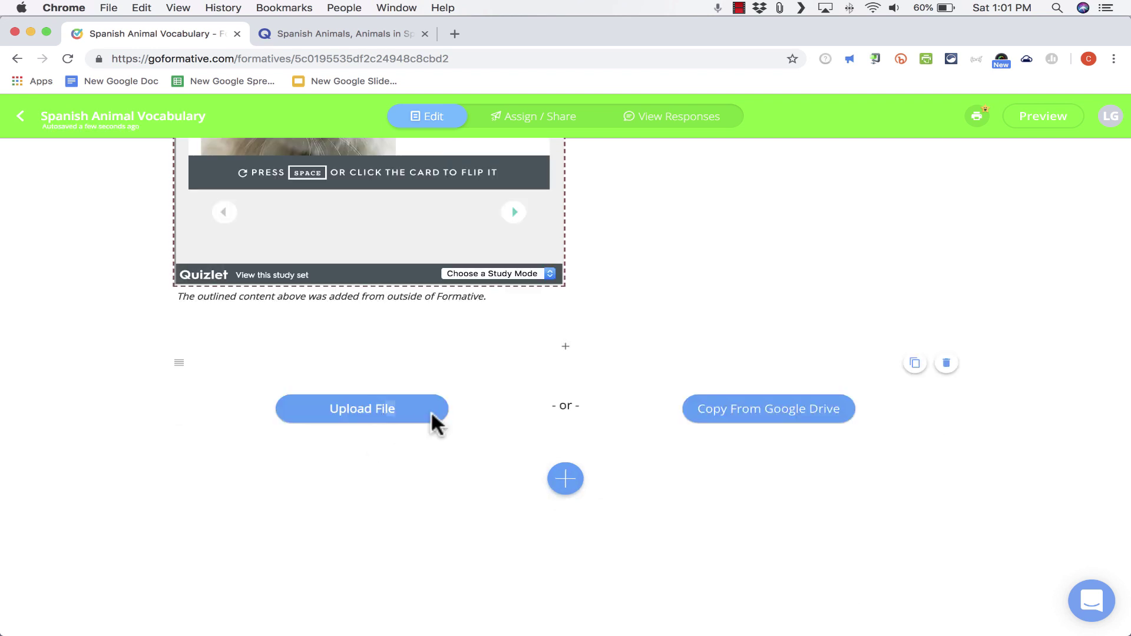
drag(432, 413, 768, 423)
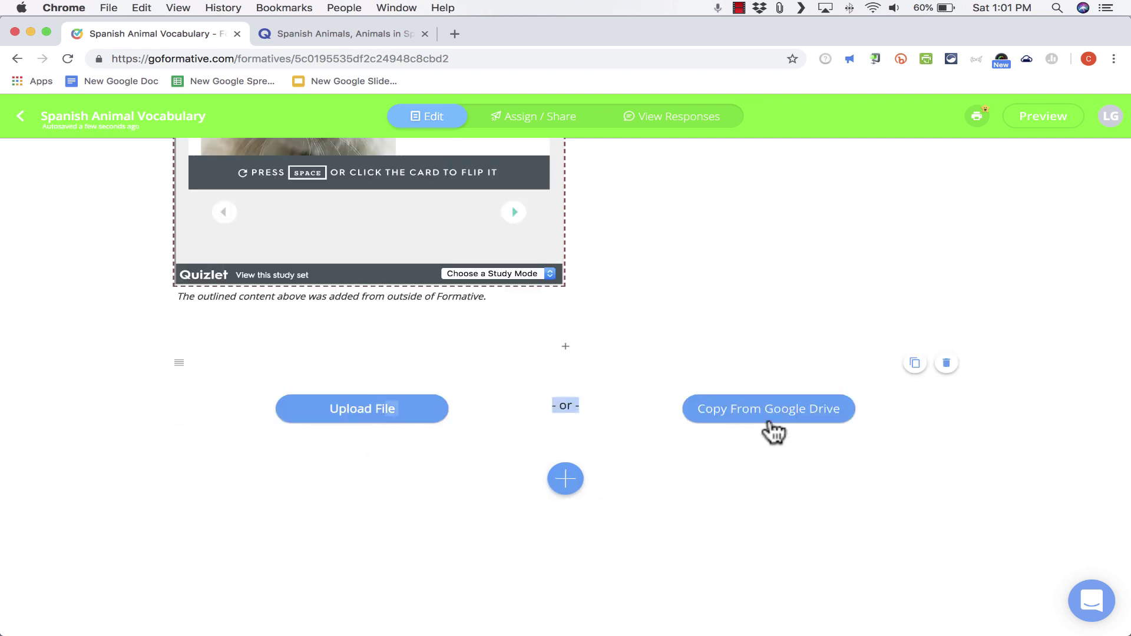
click(517, 404)
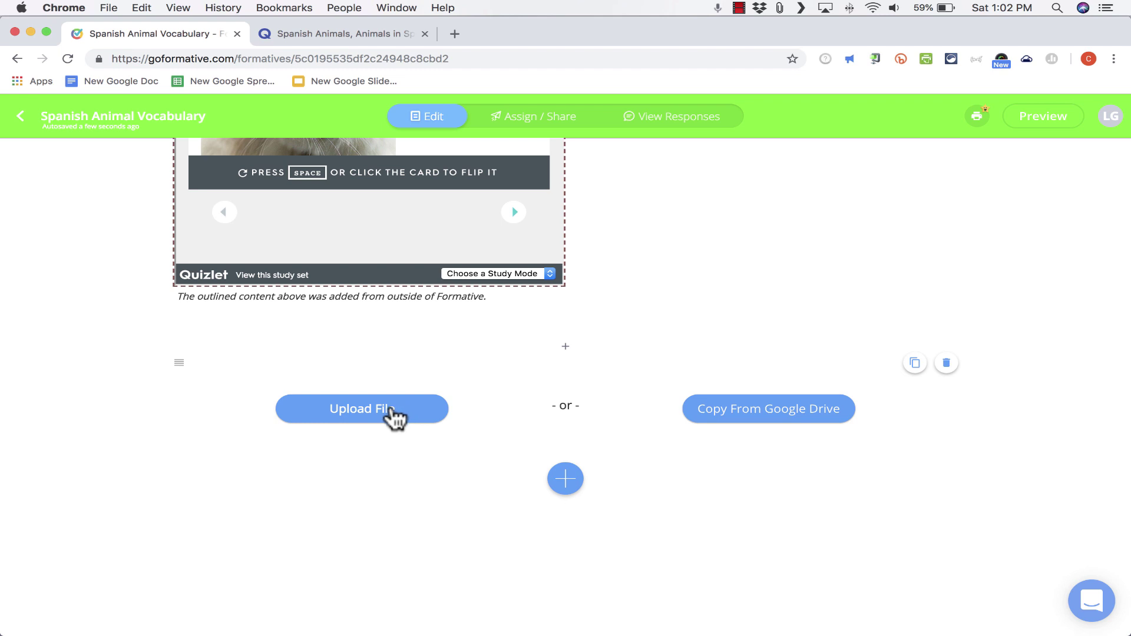
click(391, 409)
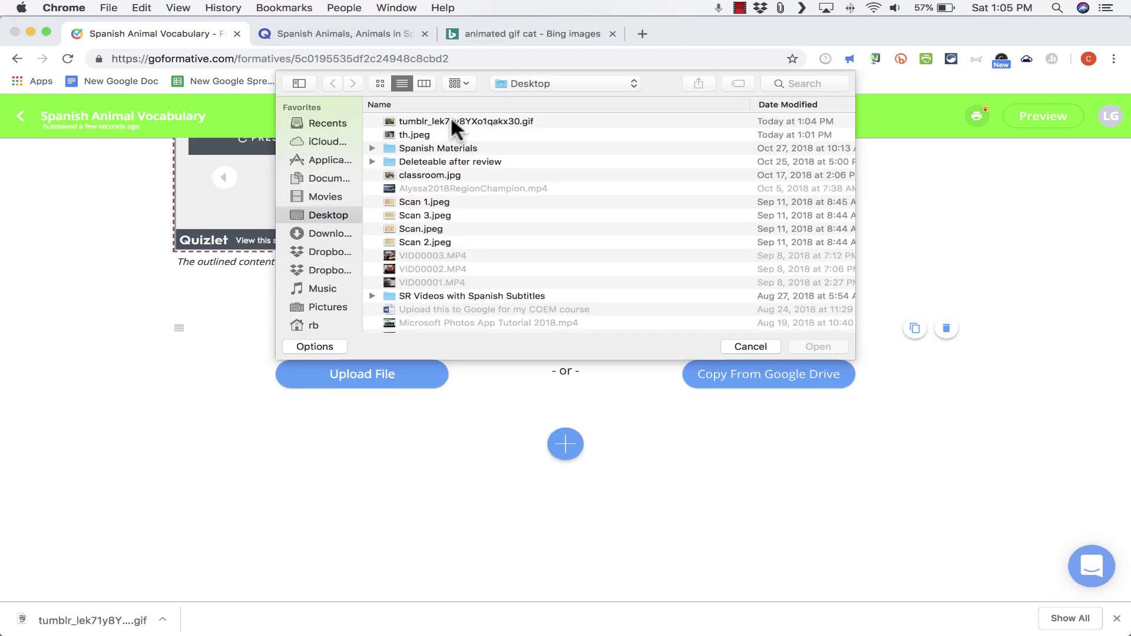
click(451, 121)
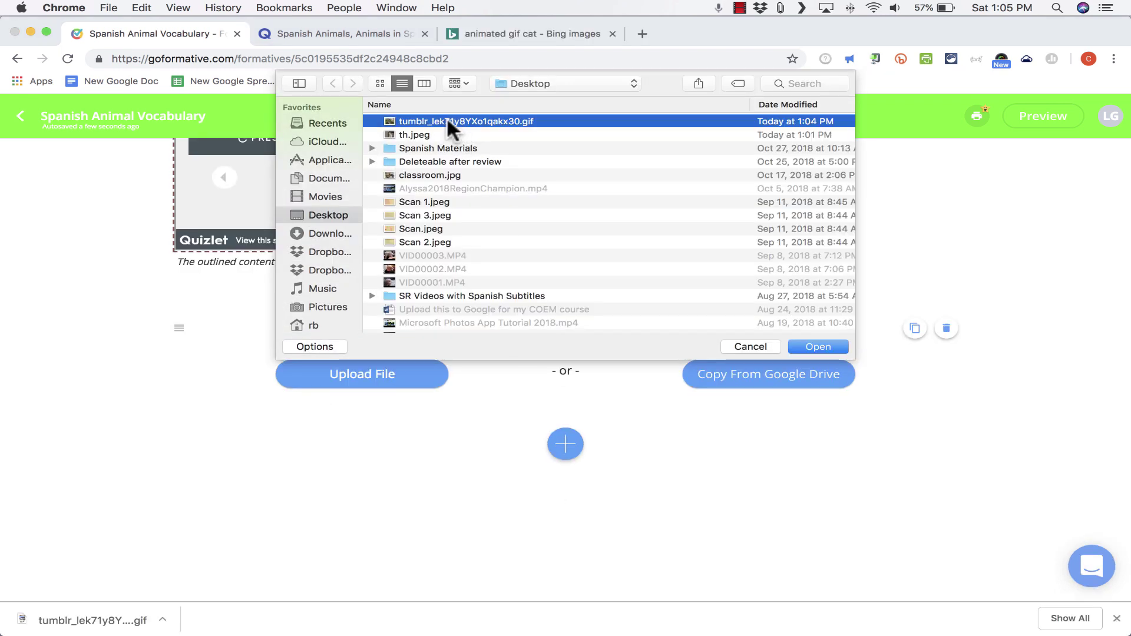
double_click(446, 117)
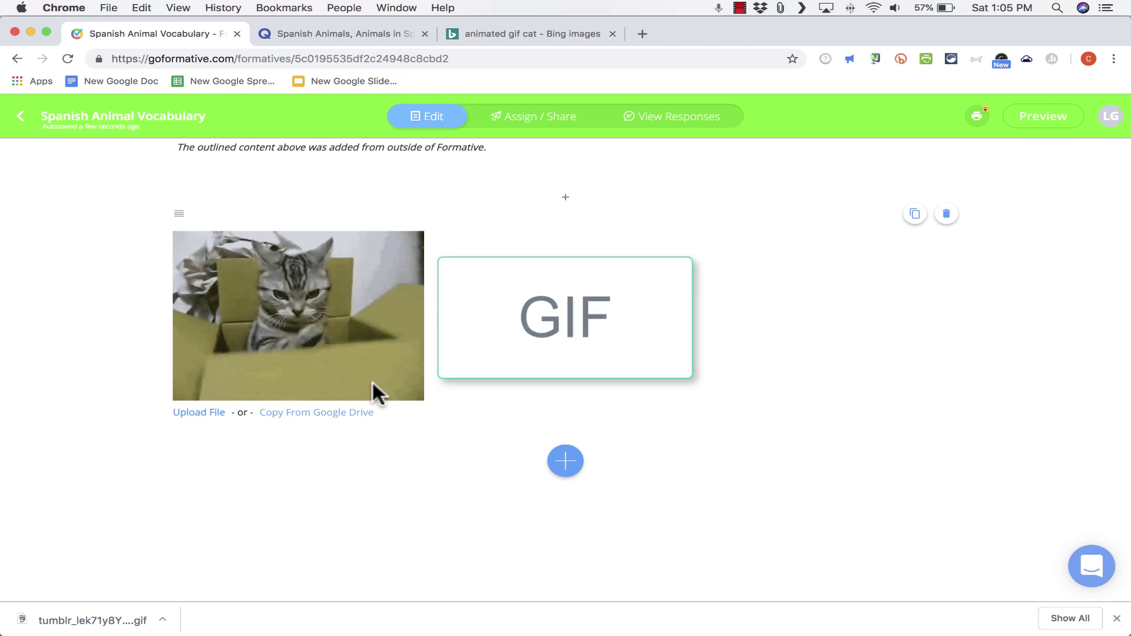
scroll(386, 333, up, 4)
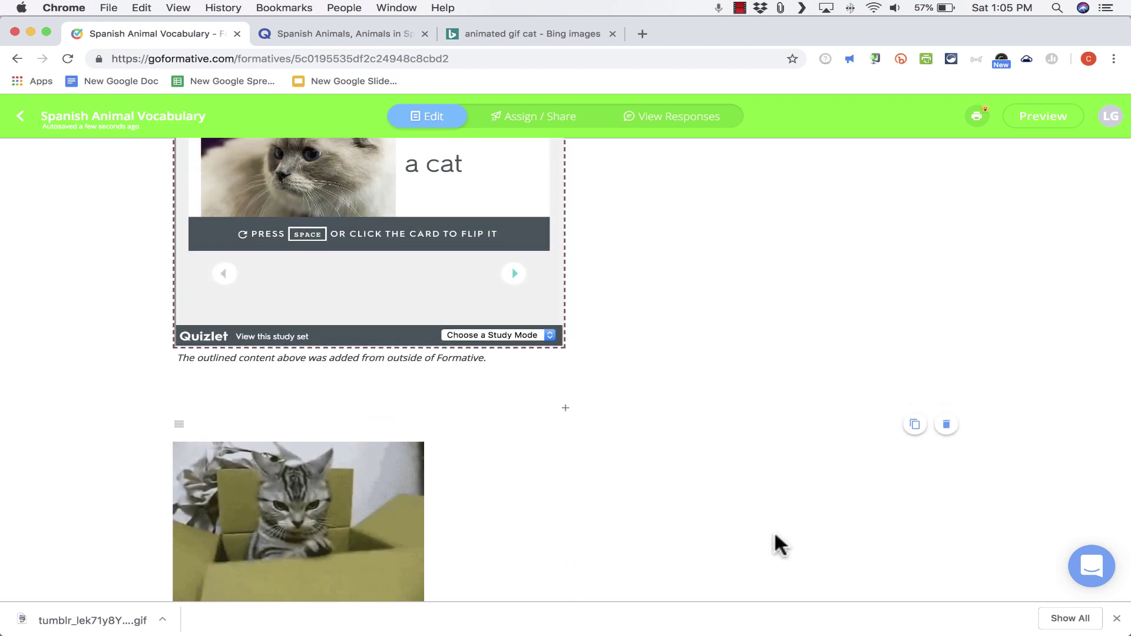
click(1116, 618)
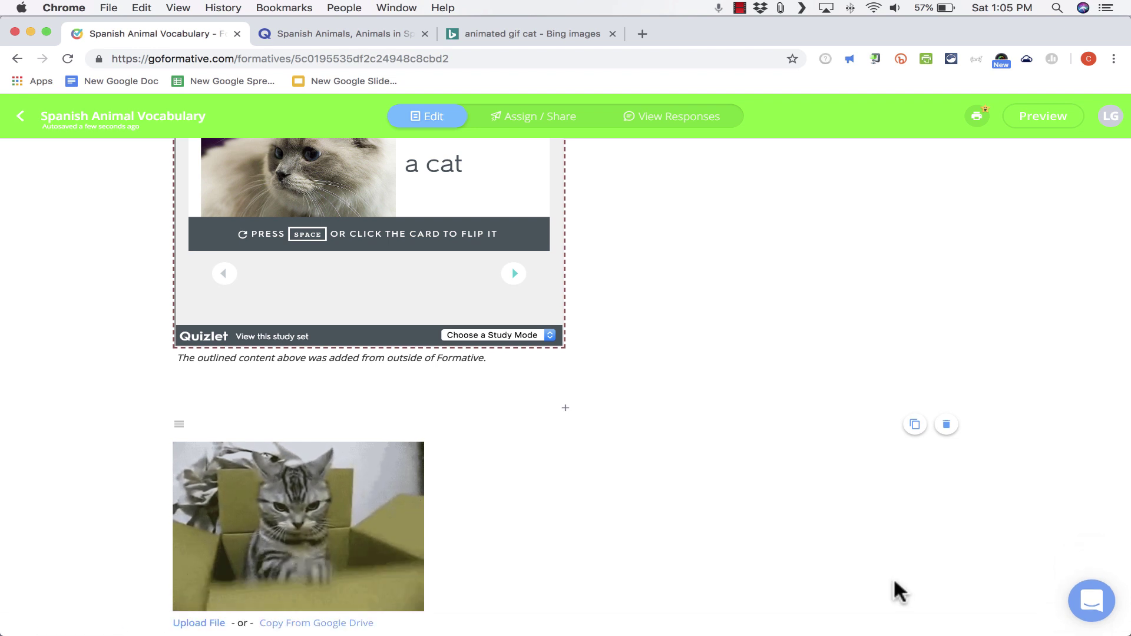
scroll(707, 516, down, 3)
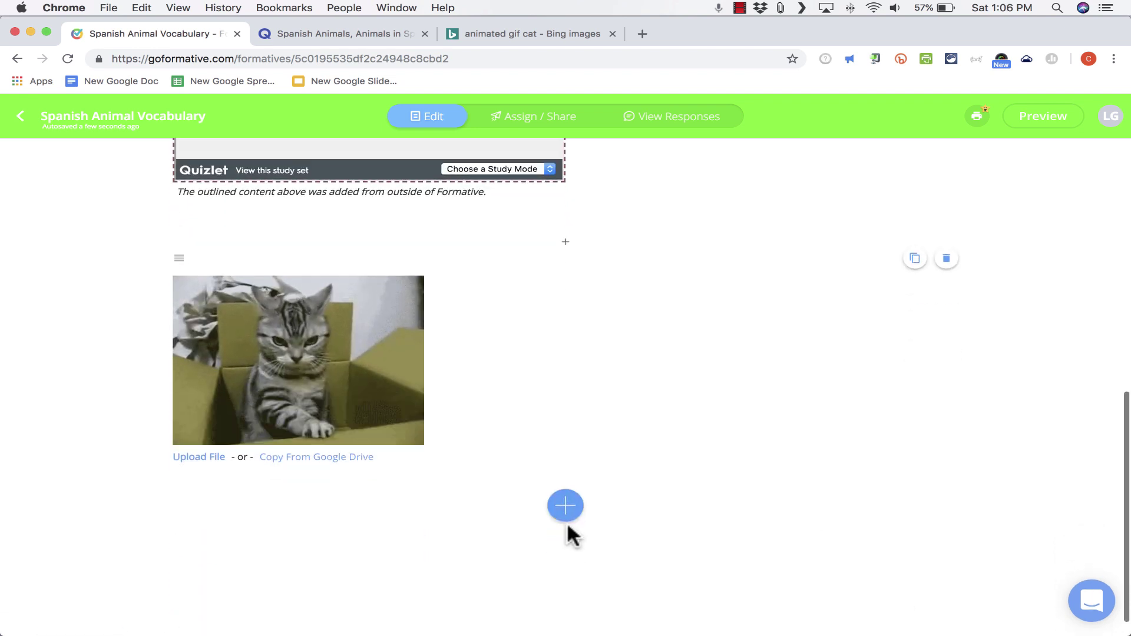
Add a text block reading 'Hola estudiantes. Hoy vamos a aprender acerca de los animales.'
click(566, 480)
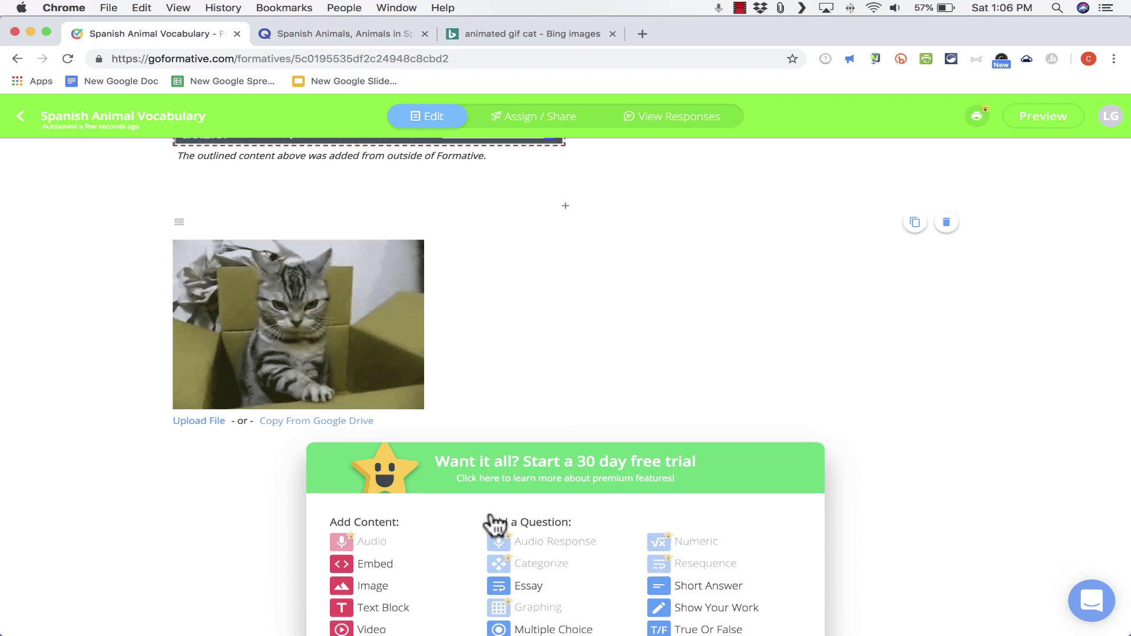
click(384, 541)
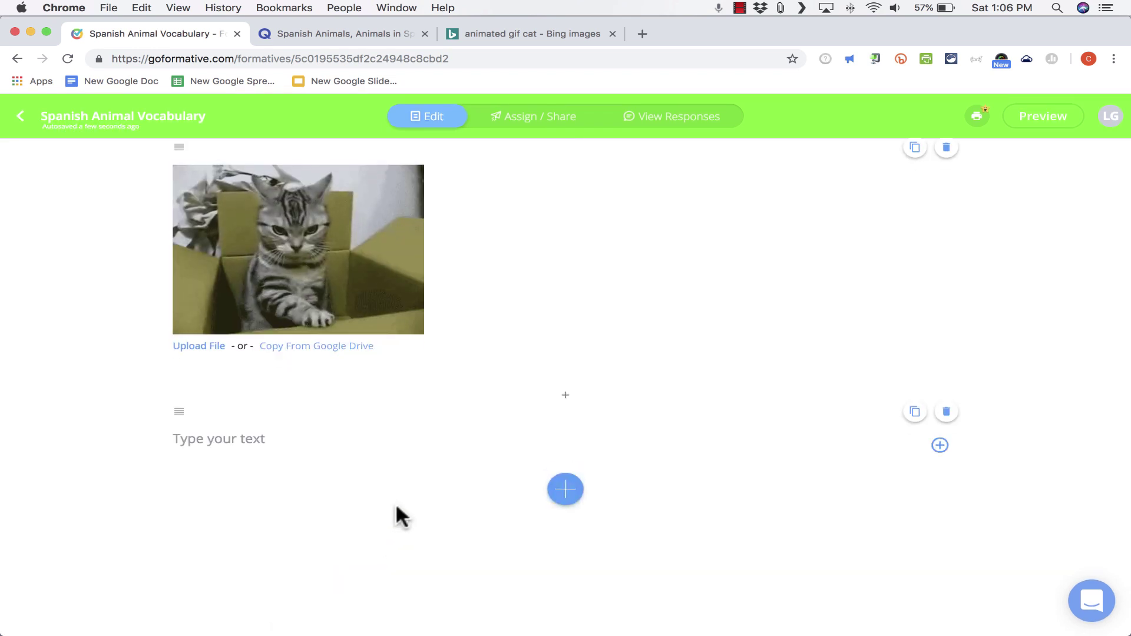
click(318, 439)
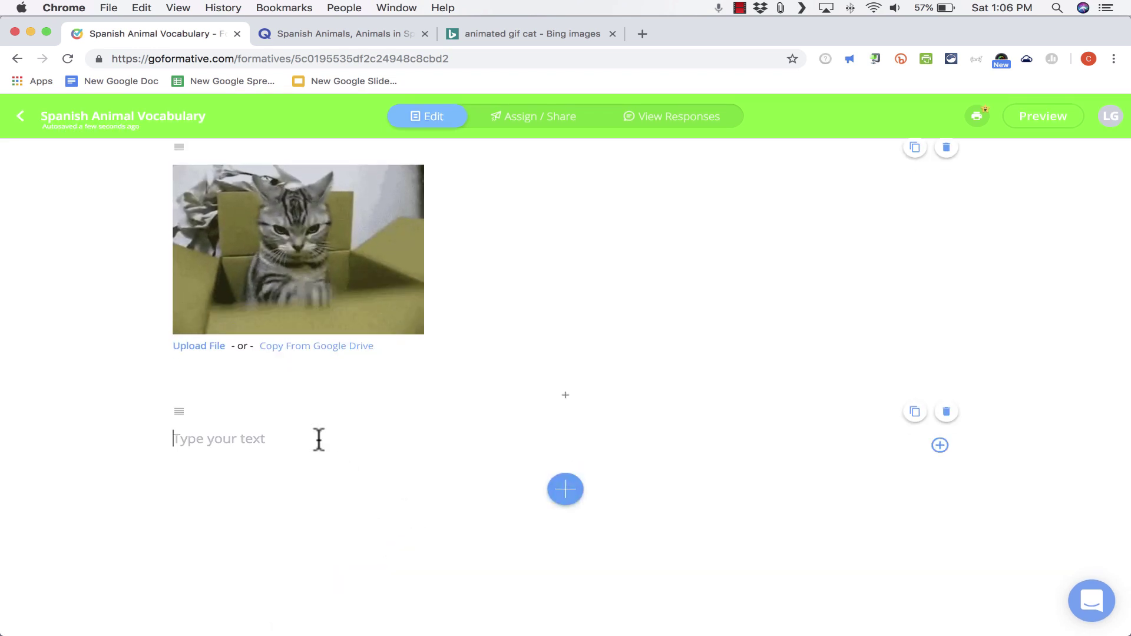
text(Hola estudiantes. Hoy vamos a aprender acerca de los animale)
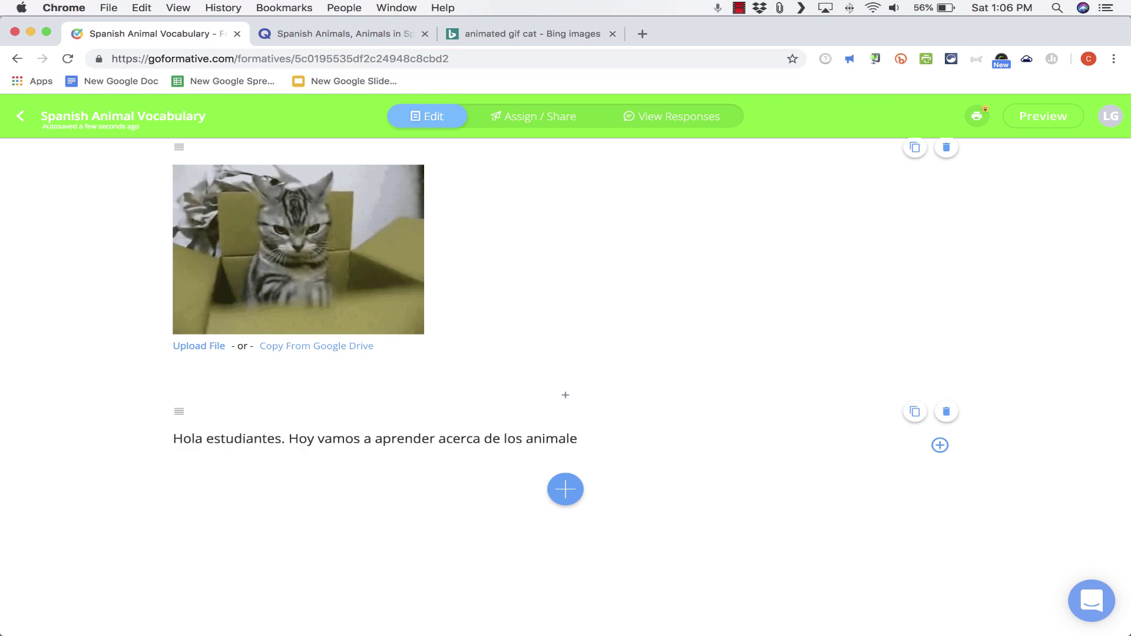
text(s.)
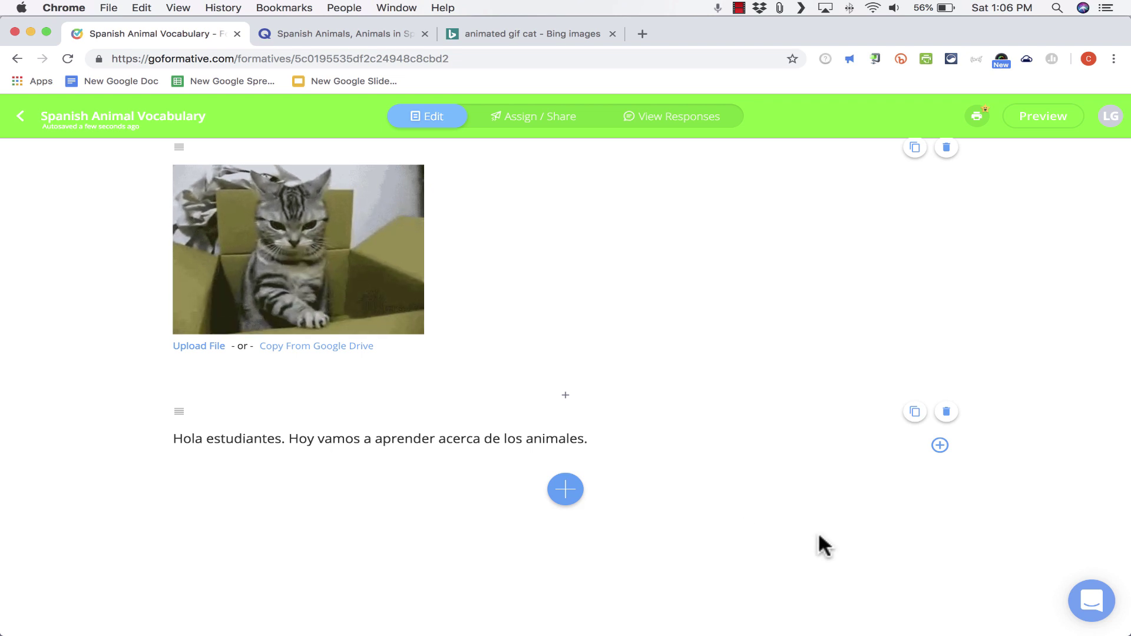
click(572, 496)
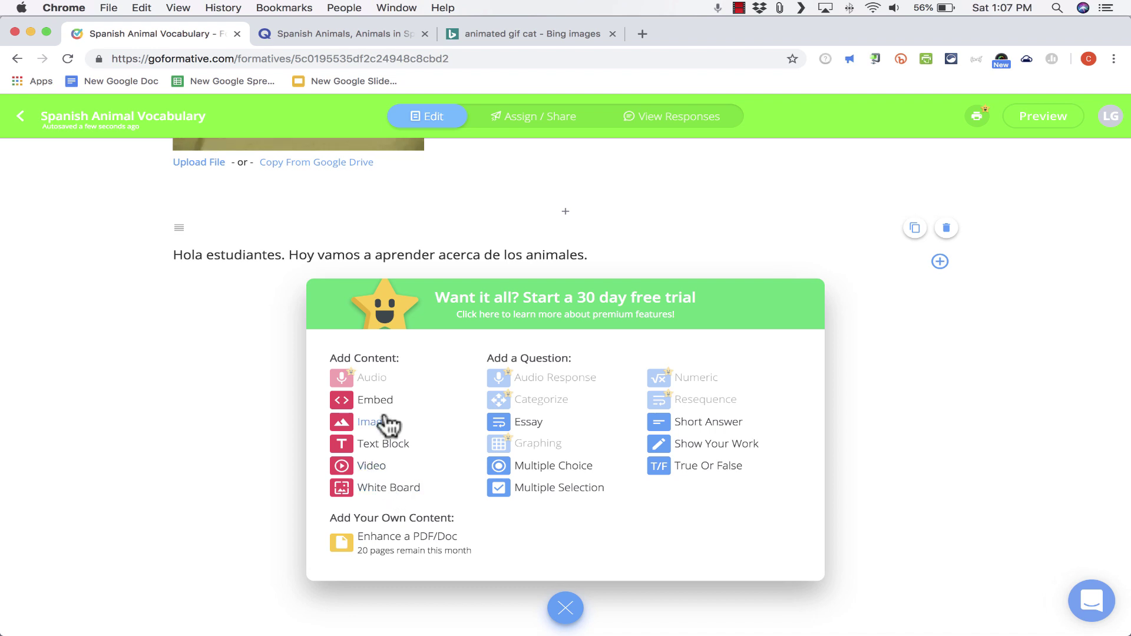
Embed the 'The Farm - La granja' YouTube video in a video block from its pasted link
click(371, 465)
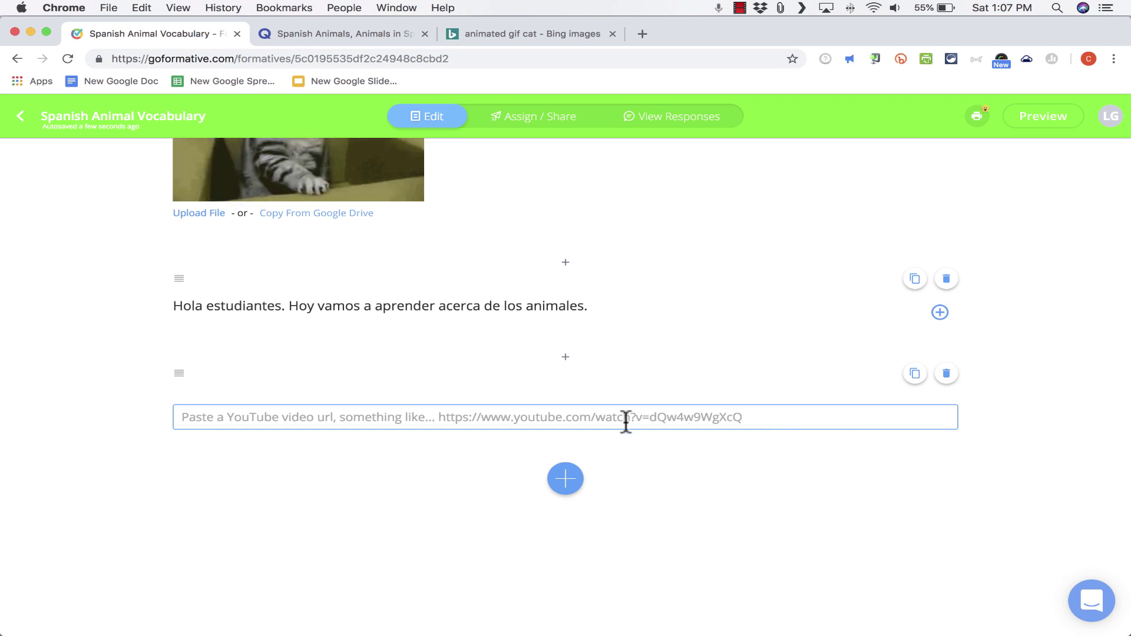
text(https://www.youtube.com/watch?v=FXr6QTZKPuA)
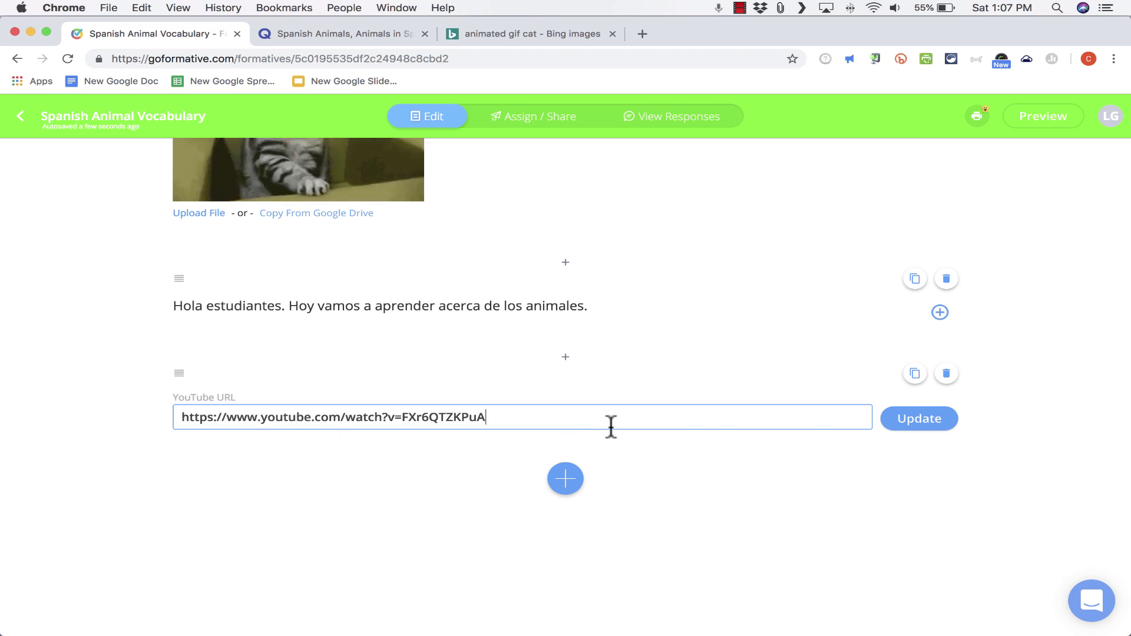
click(923, 421)
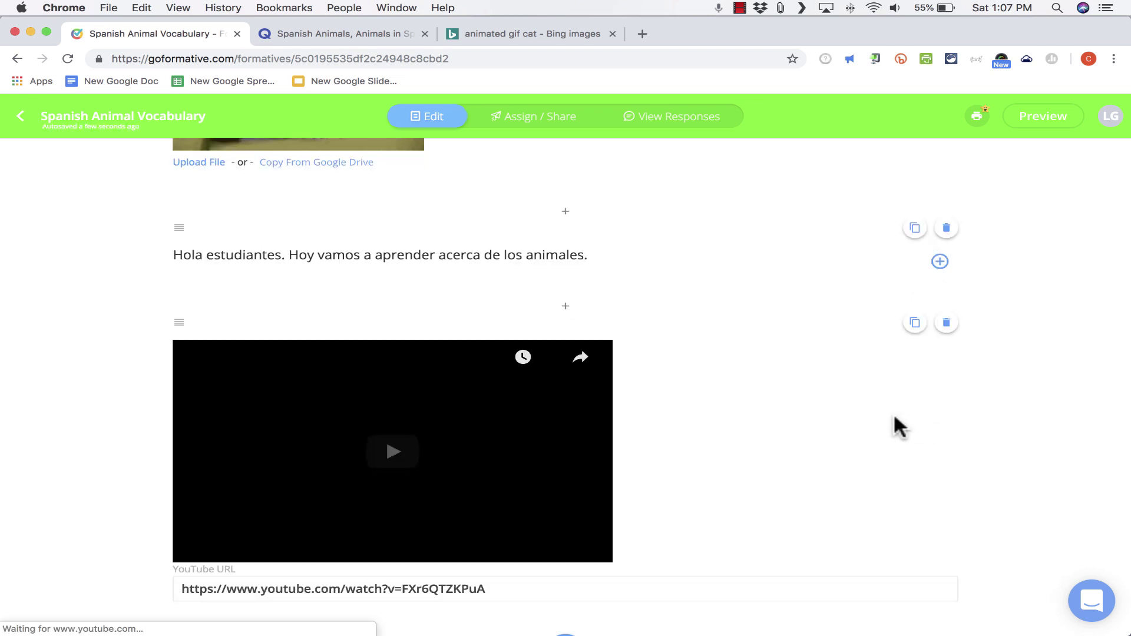
scroll(896, 427, down, 3)
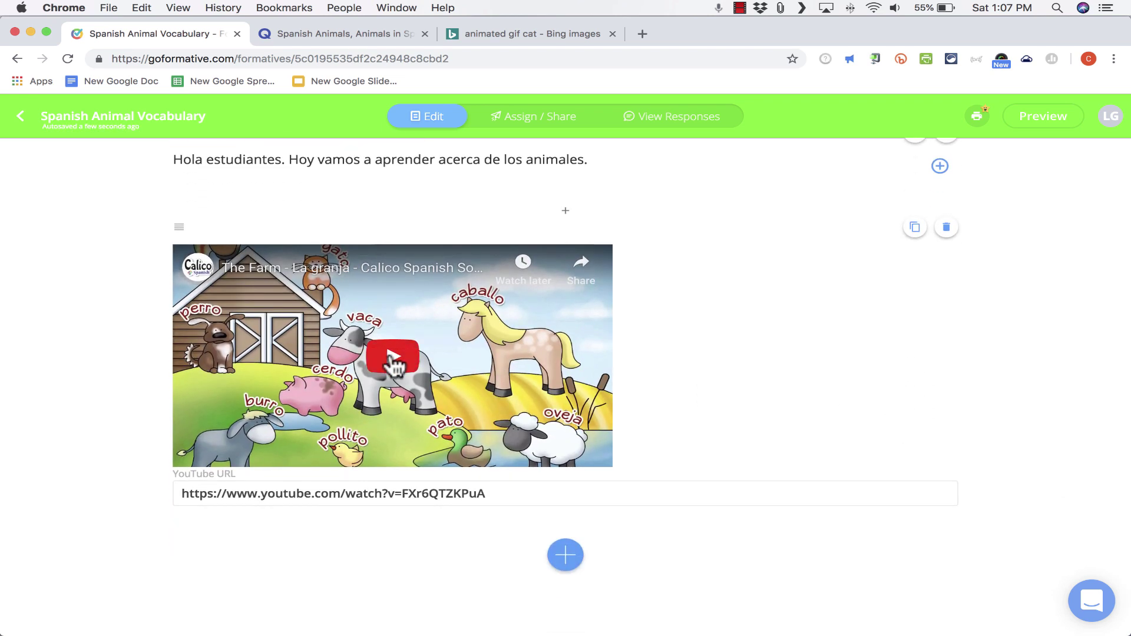
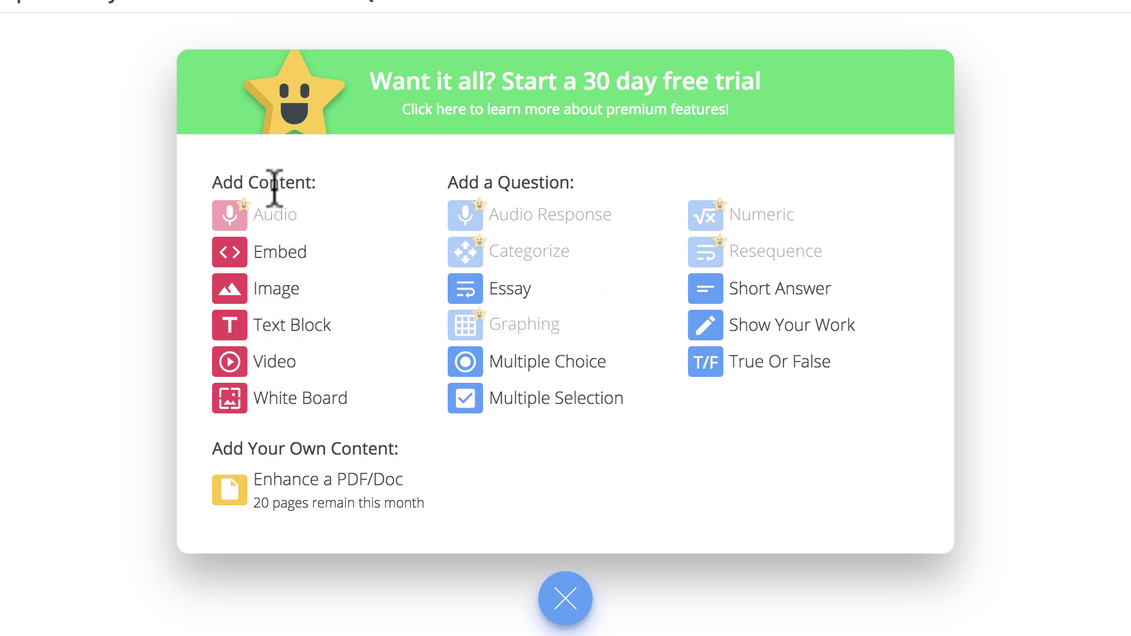
Insert a White Board content block beneath the embedded YouTube video
drag(469, 183, 546, 186)
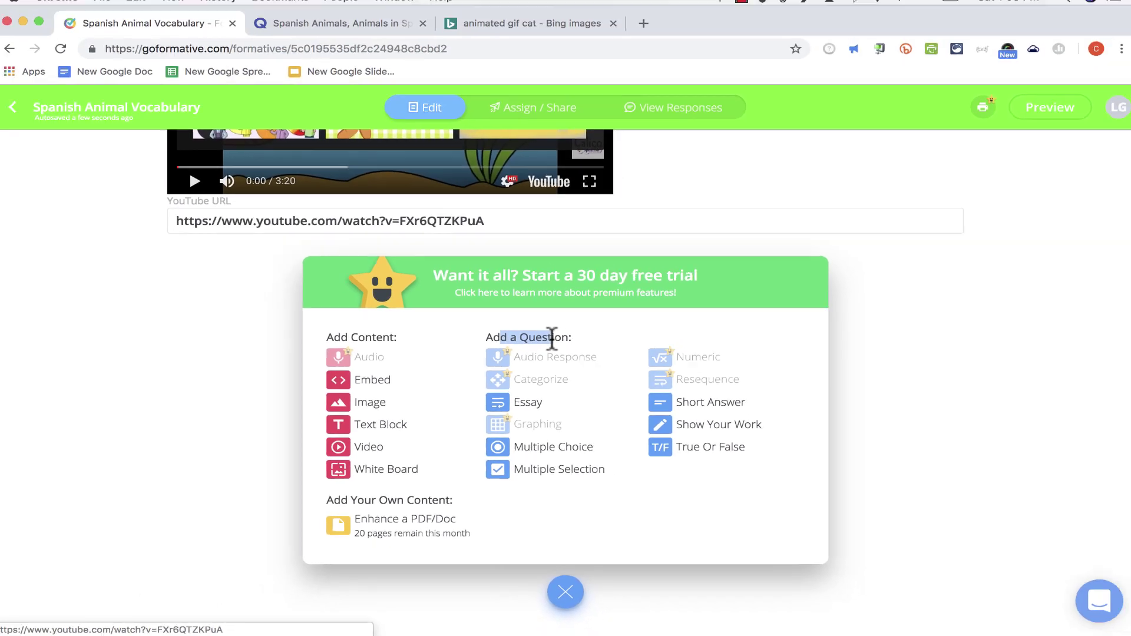
scroll(580, 339, down, 1)
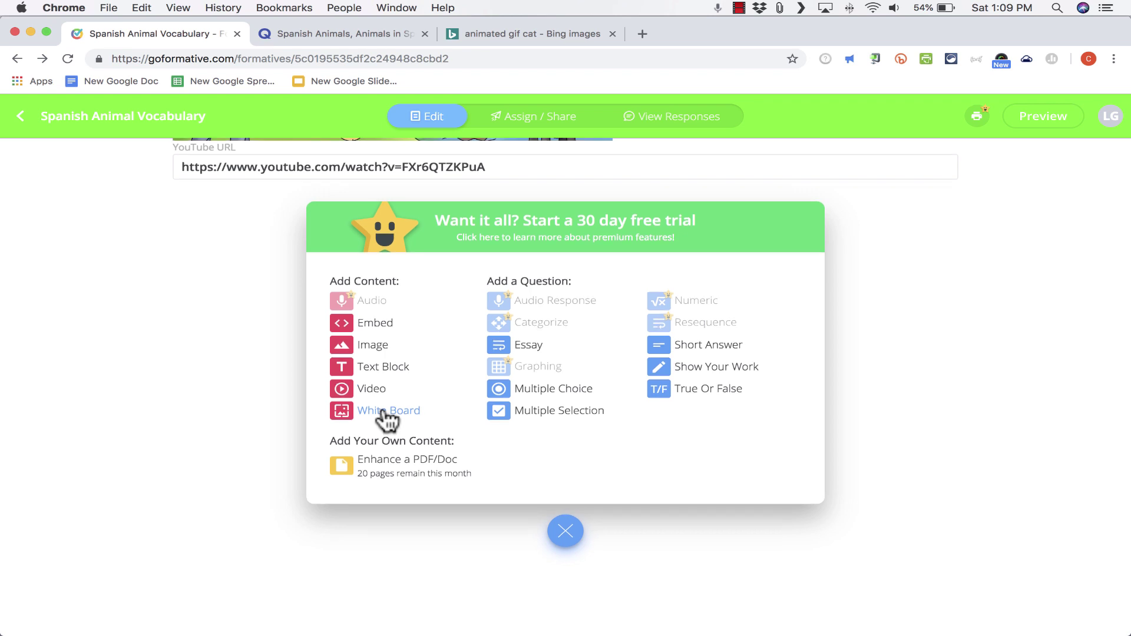
click(398, 418)
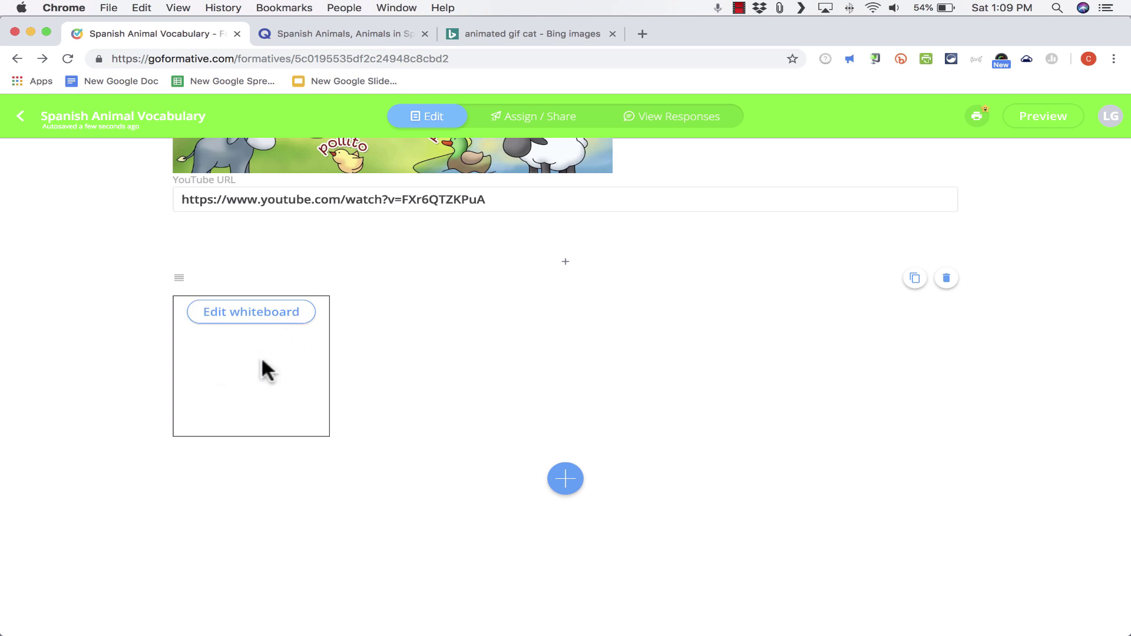
Handwrite 'Los' on the whiteboard and add the typed title 'Animales'
click(249, 313)
mouse_move(356, 172)
mouse_down()
mouse_move(355, 253)
mouse_move(406, 261)
mouse_up()
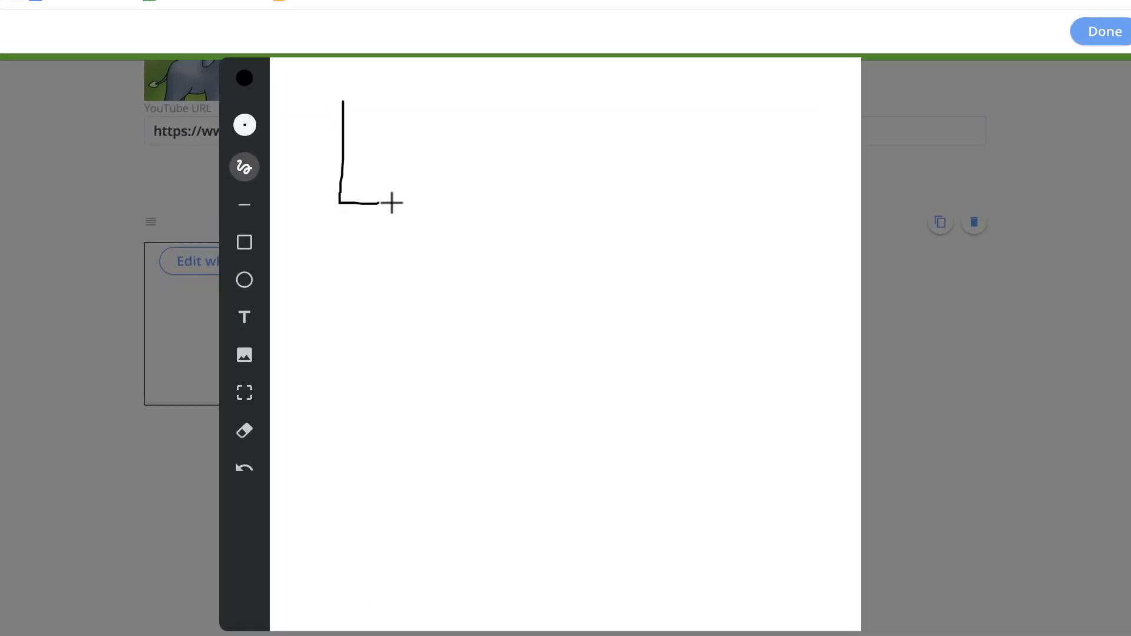
mouse_move(418, 139)
mouse_down()
mouse_move(469, 158)
mouse_move(461, 168)
mouse_up()
click(572, 105)
drag(565, 123, 580, 192)
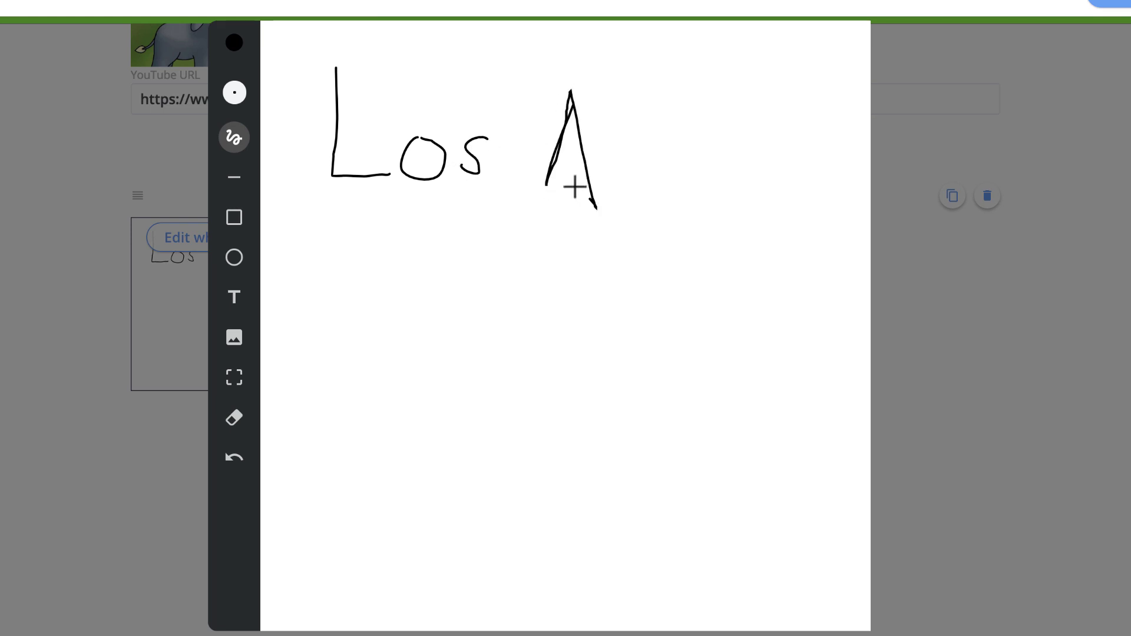
mouse_move(548, 155)
mouse_down()
mouse_move(593, 154)
mouse_move(640, 182)
mouse_move(727, 156)
mouse_move(793, 168)
mouse_move(804, 186)
mouse_up()
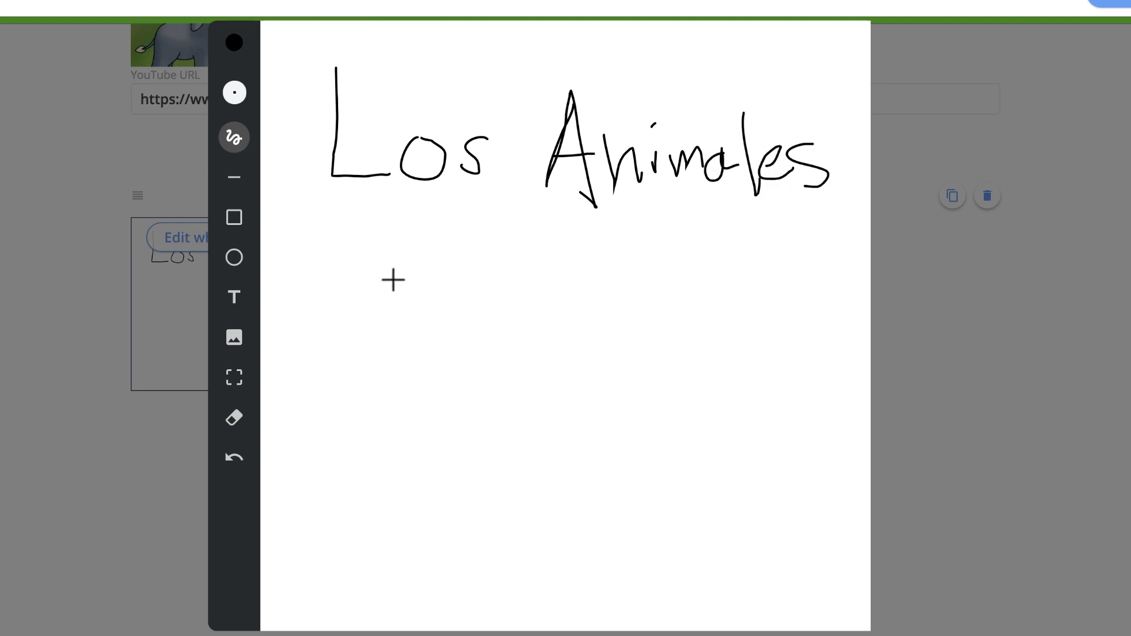
click(239, 296)
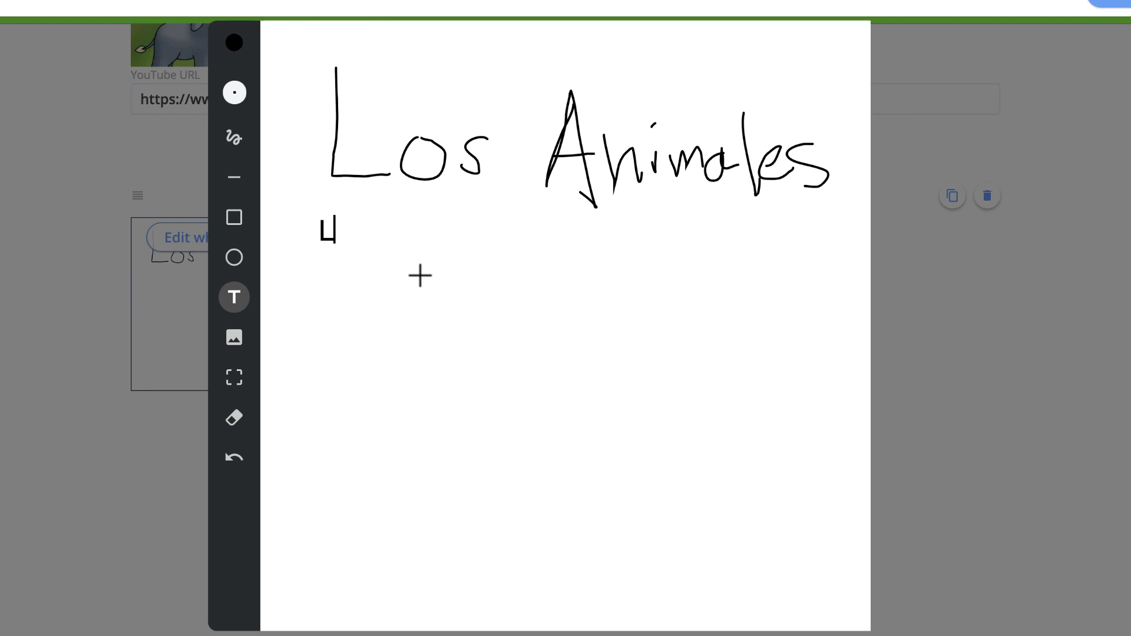
text(Animales)
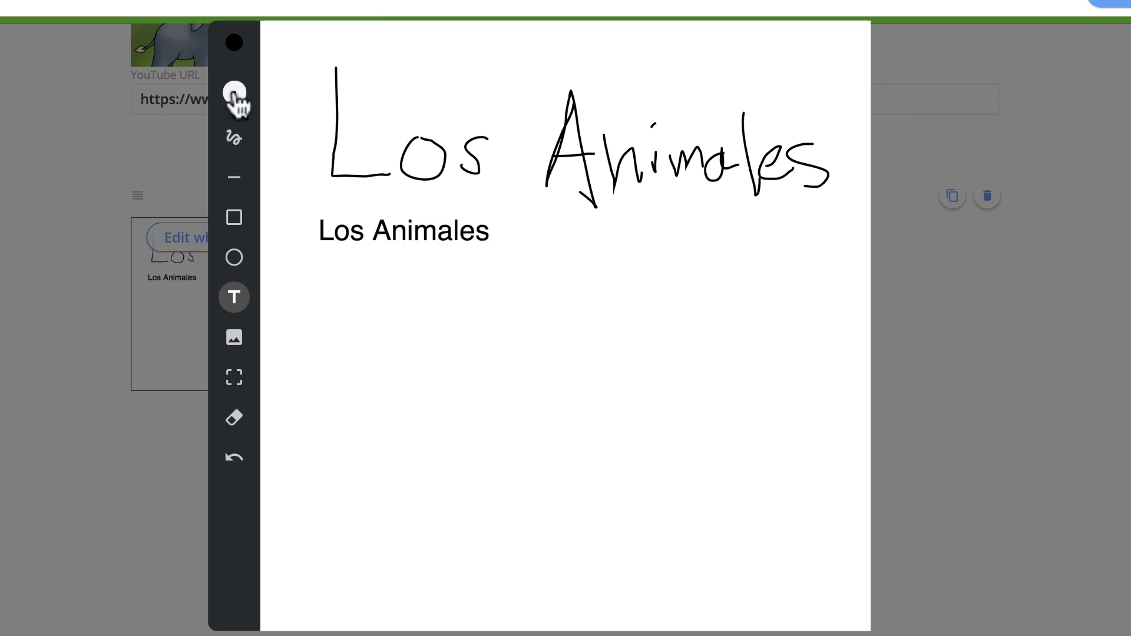
Switch to a thicker brush and draw two wavy freehand strokes below the text
click(236, 94)
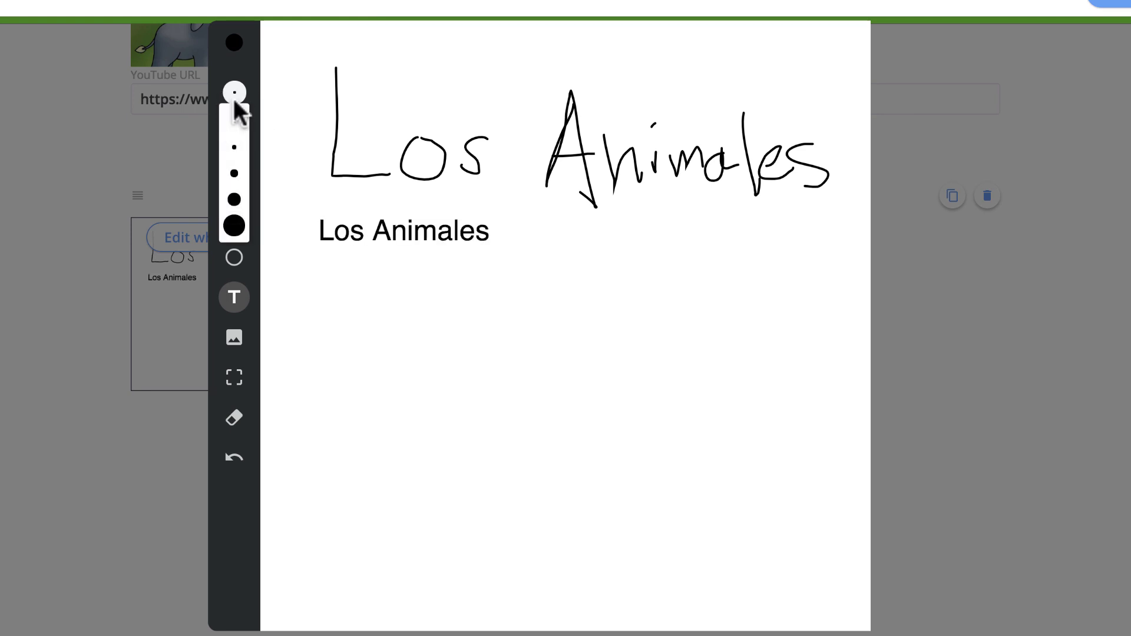
click(235, 101)
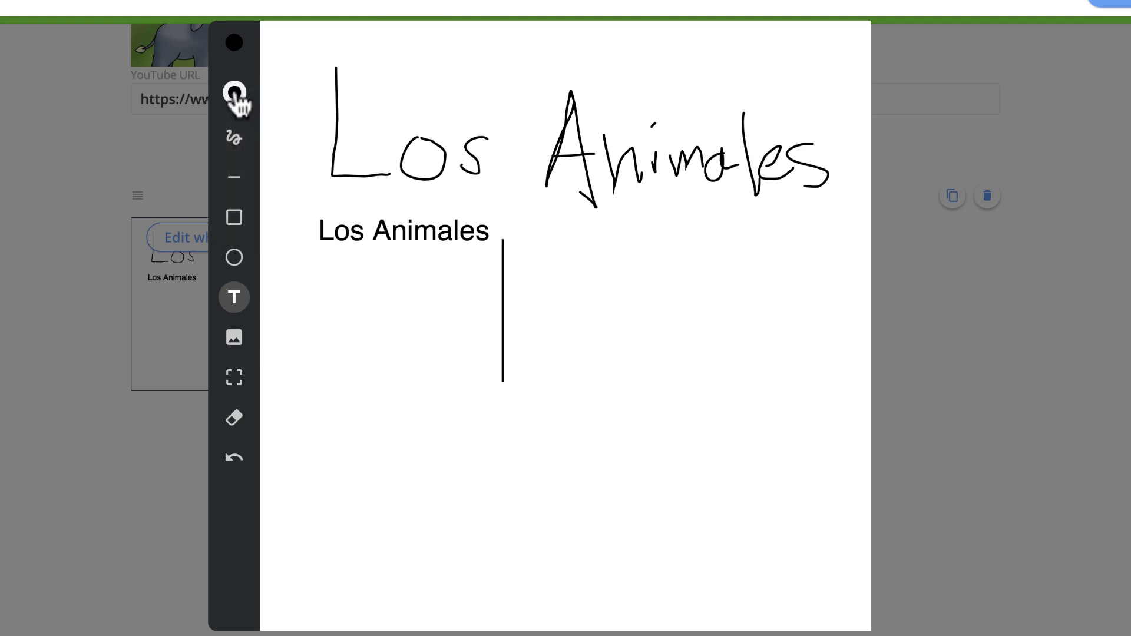
click(236, 45)
drag(358, 297, 633, 392)
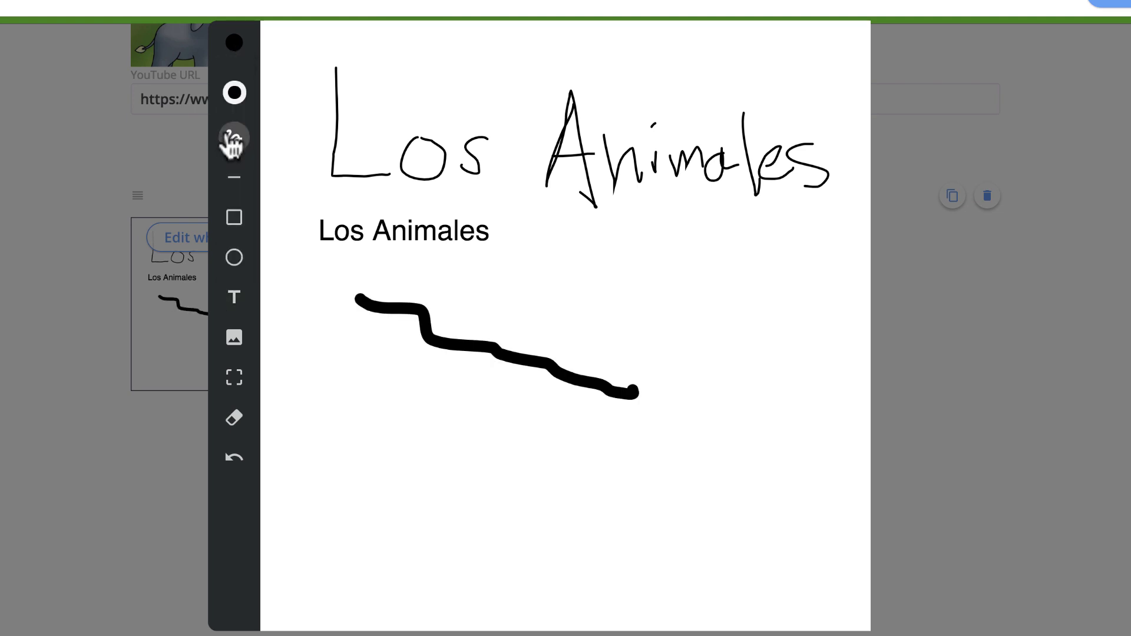
click(233, 138)
mouse_move(405, 293)
mouse_down()
mouse_move(542, 290)
mouse_move(731, 352)
mouse_up()
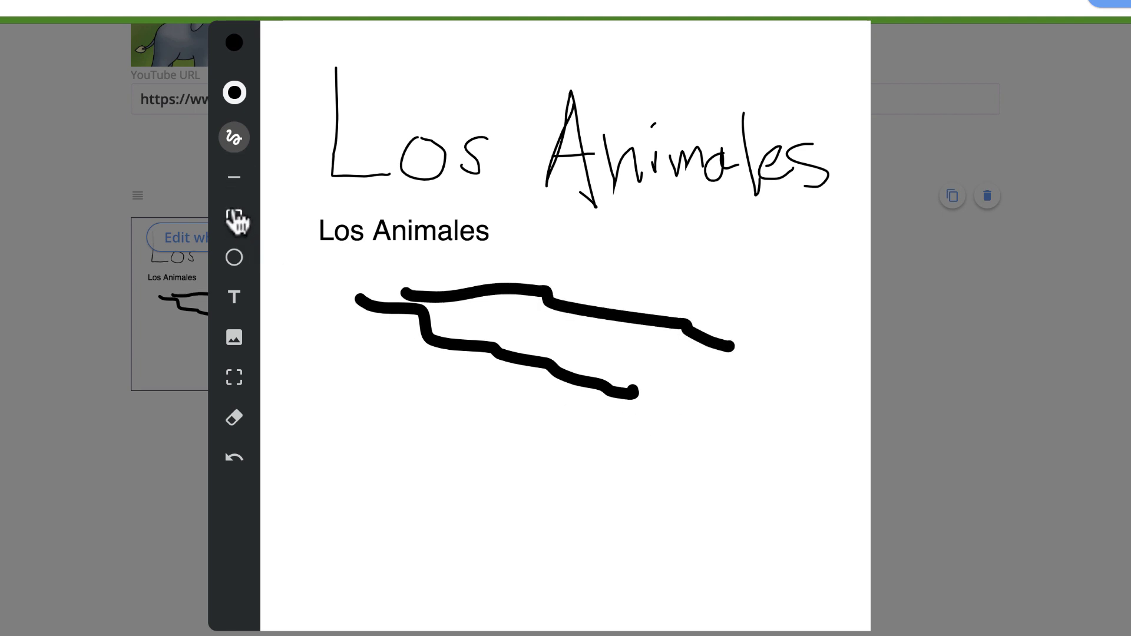
Draw two straight lines across the title, a rectangle, and a small circle beside it
click(234, 177)
drag(352, 205, 498, 219)
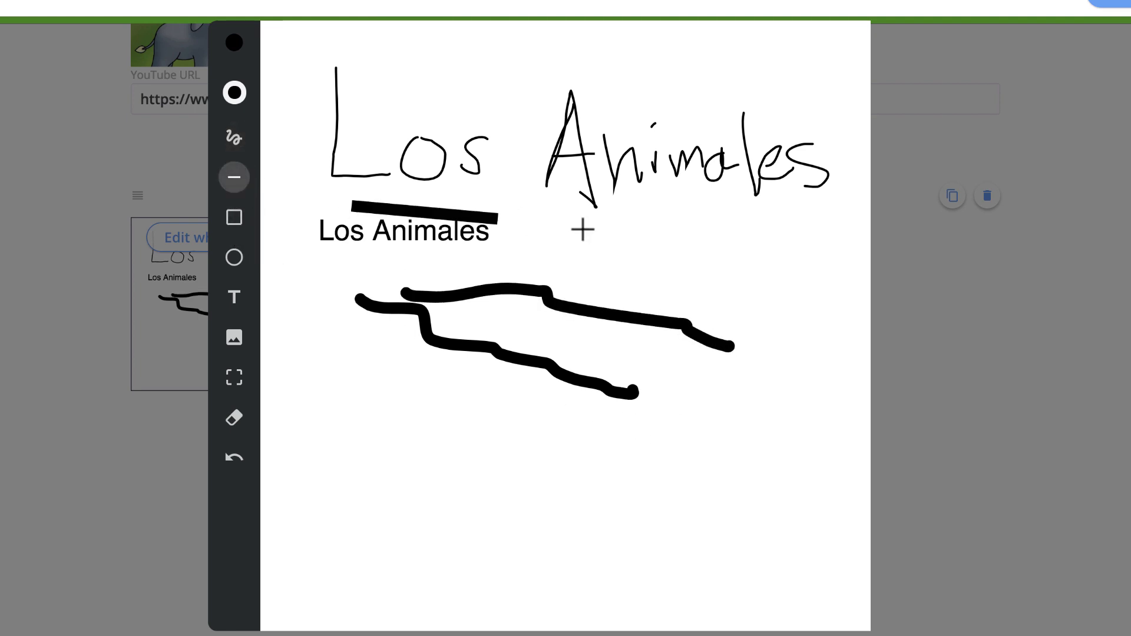
drag(583, 229, 750, 287)
click(234, 217)
drag(348, 348, 507, 472)
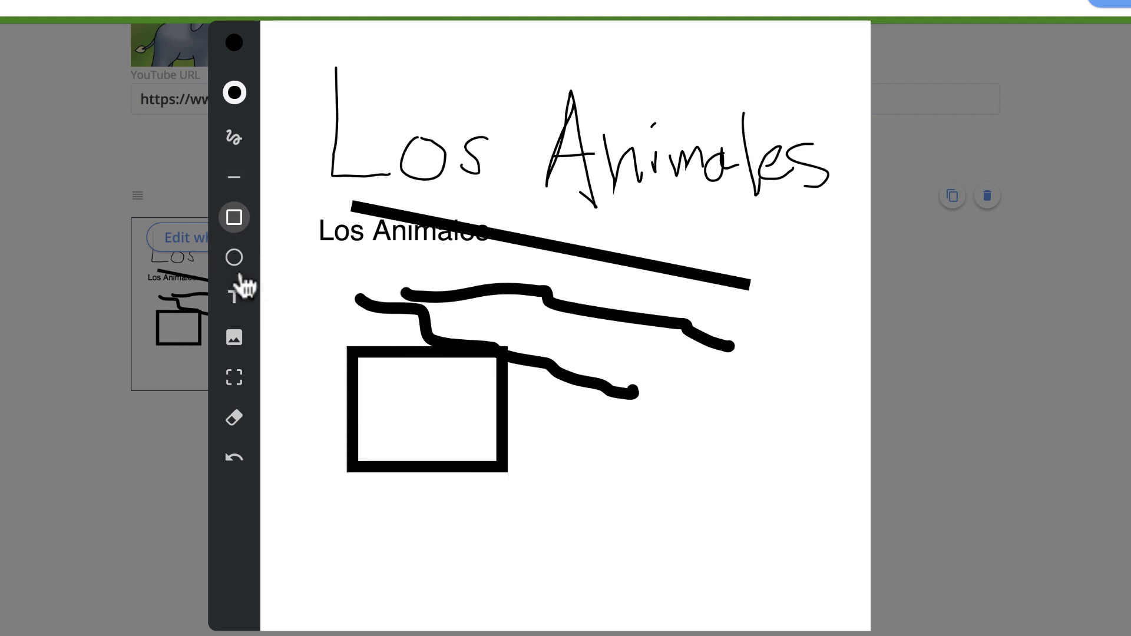
click(234, 257)
drag(574, 457, 616, 498)
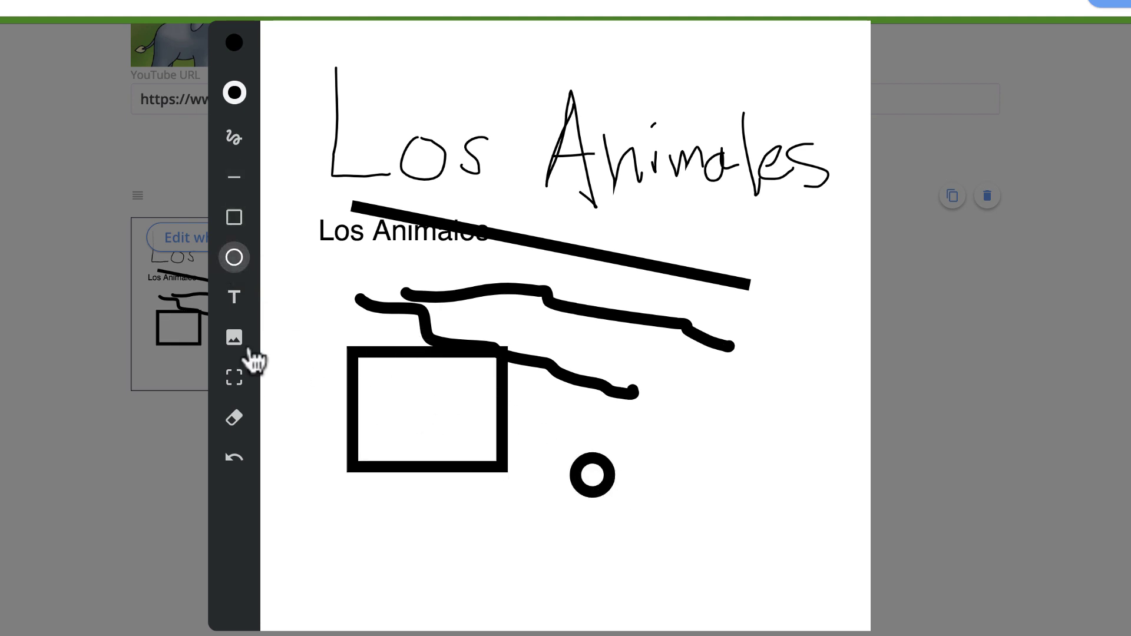
Paste the cat picture and place it in the whiteboard's lower right
click(234, 337)
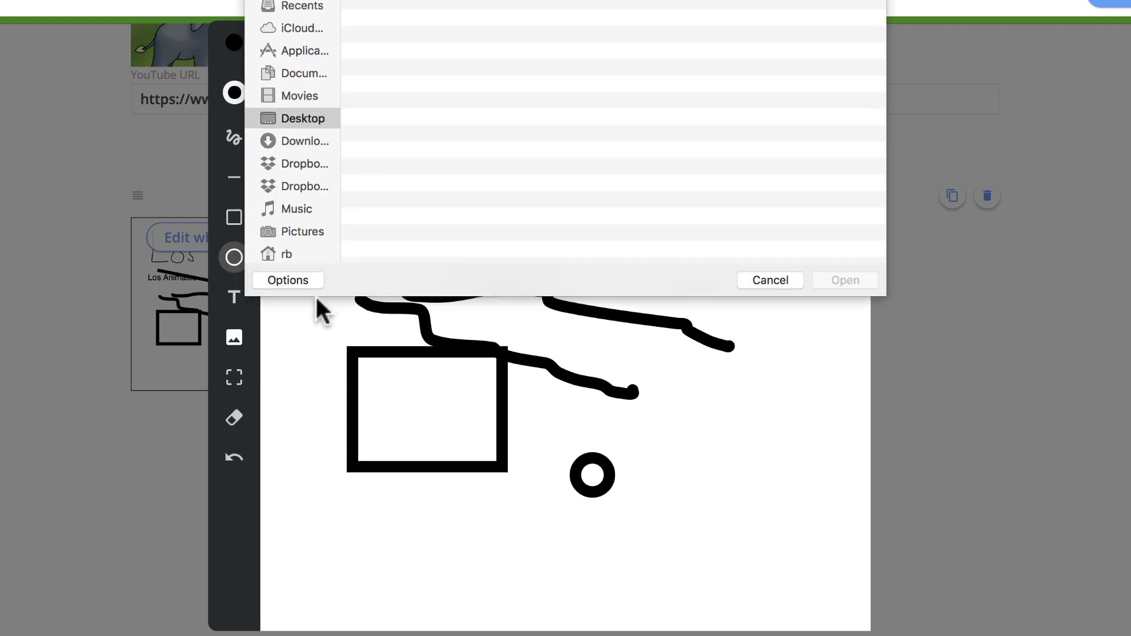
click(770, 281)
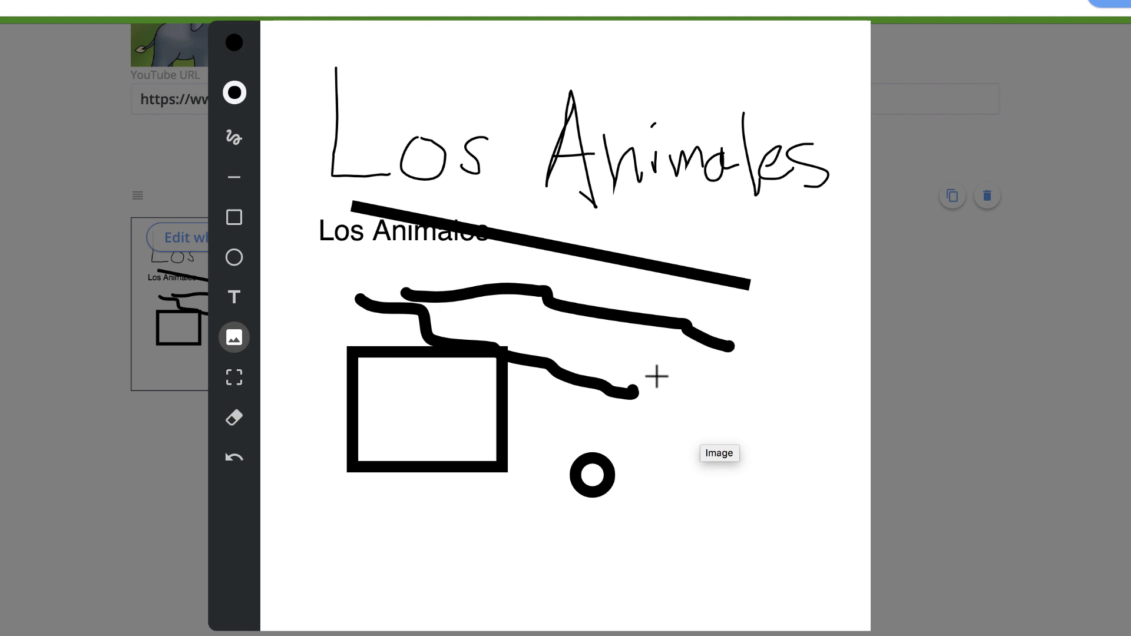
key(ctrl+v)
mouse_move(588, 321)
mouse_down()
mouse_move(662, 429)
mouse_move(750, 517)
mouse_move(764, 506)
mouse_up()
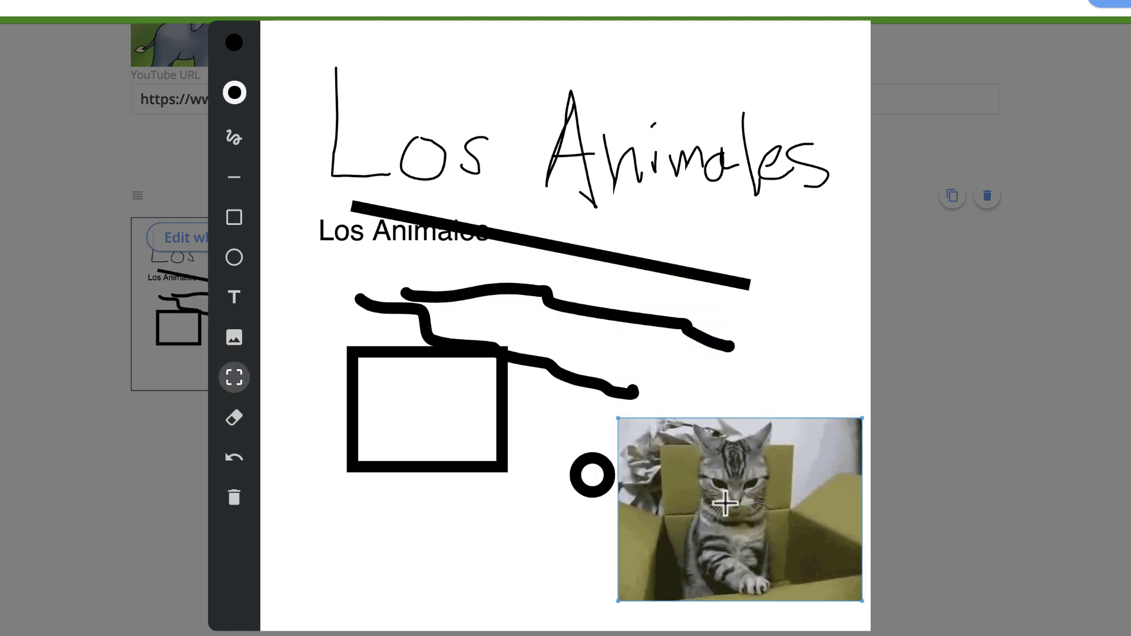
Erase the two wavy strokes, then undo twice to restore them
click(234, 418)
drag(437, 318, 398, 299)
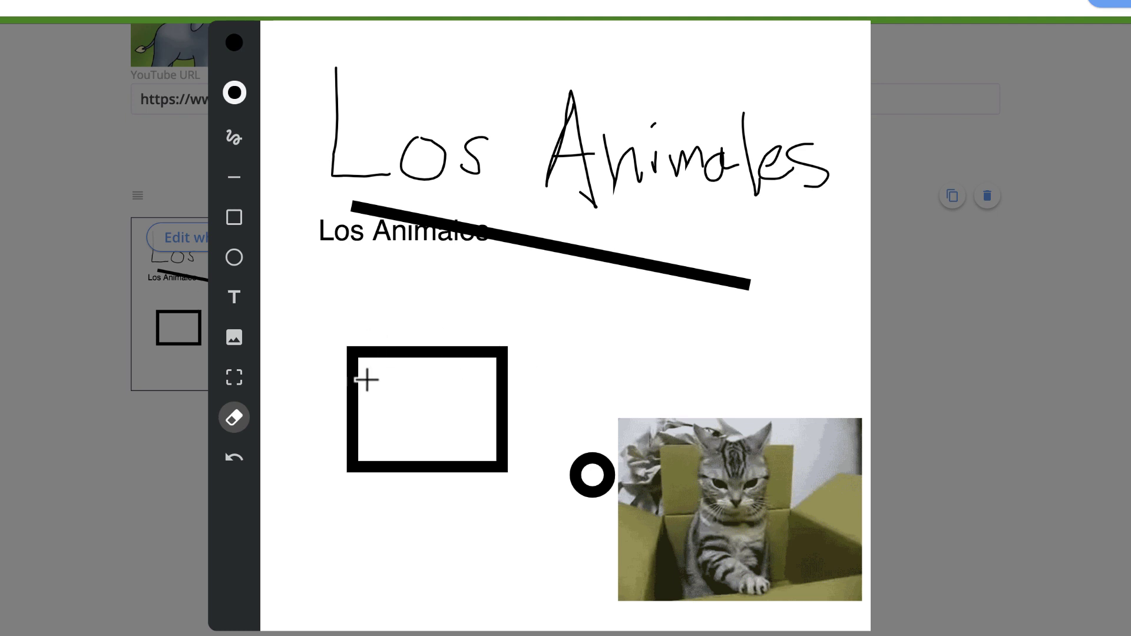
click(235, 462)
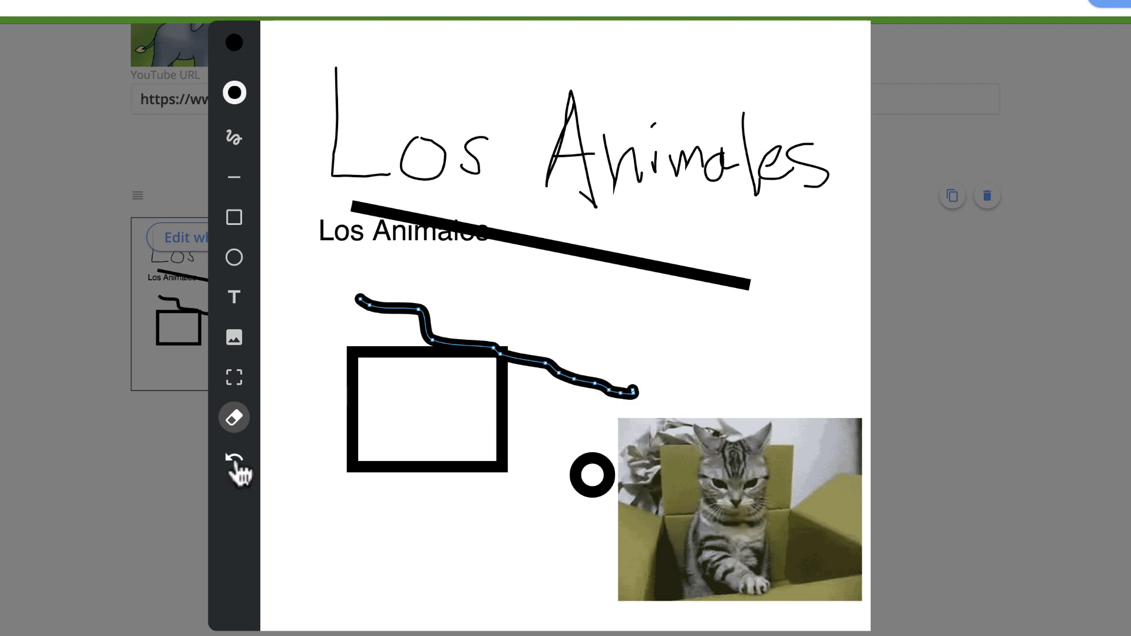
click(235, 462)
Draw a thick yellow freehand loop over the handwritten 'Los'
click(233, 137)
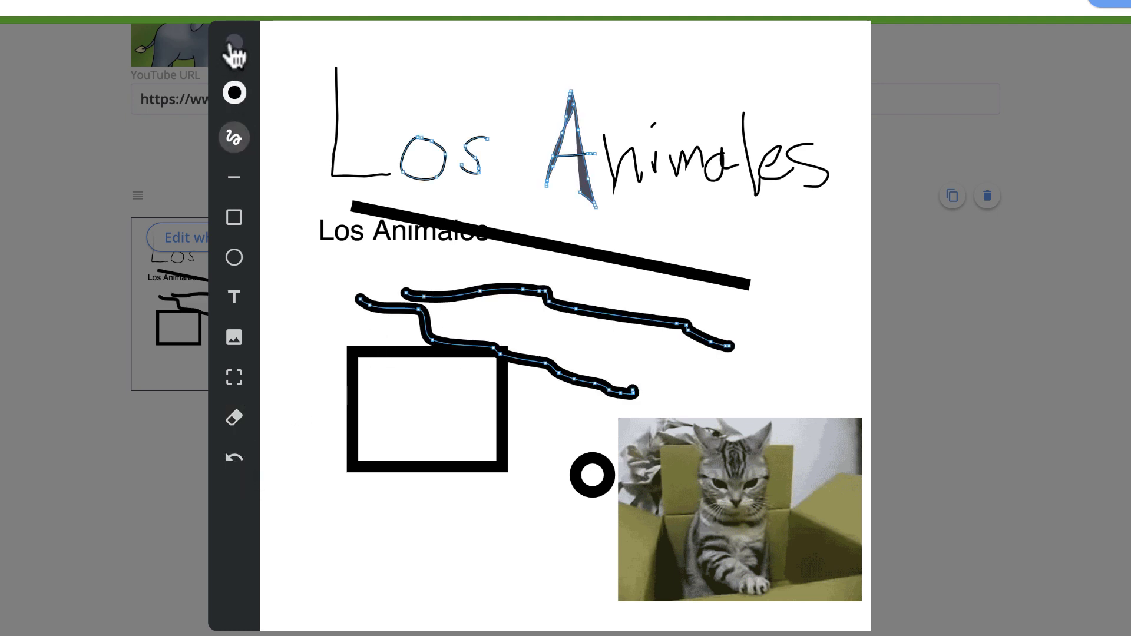
click(234, 45)
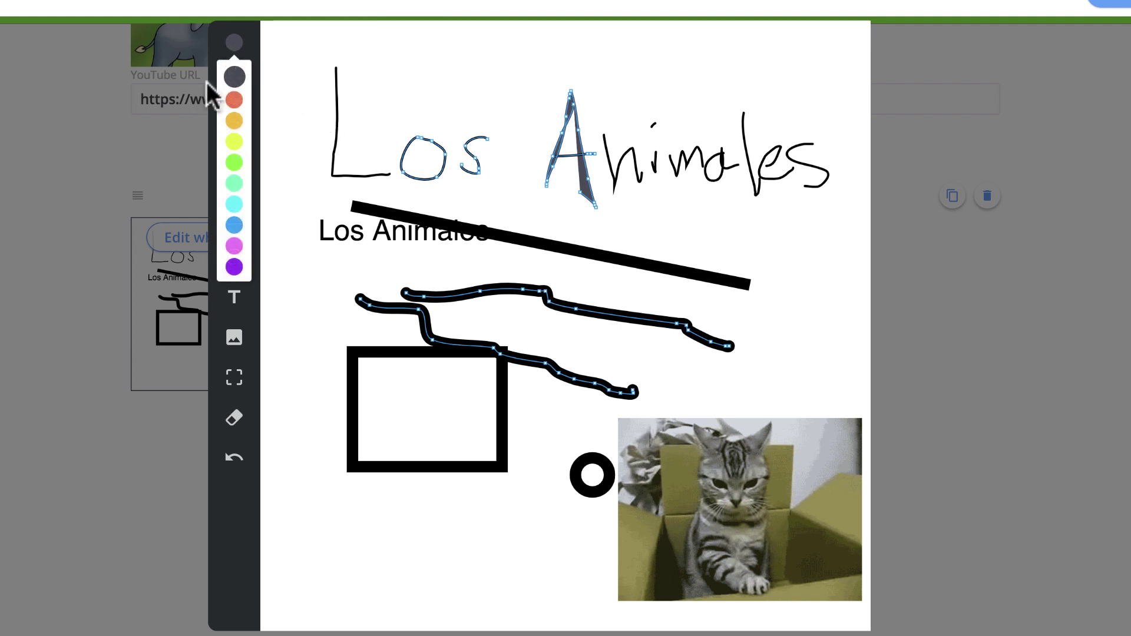
click(234, 121)
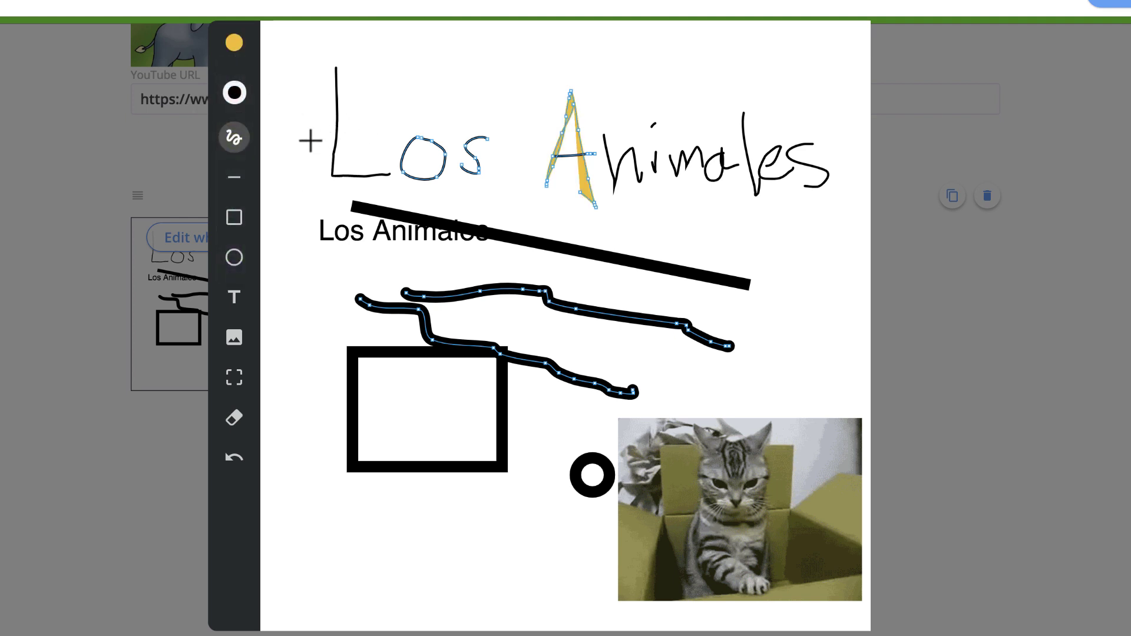
mouse_move(311, 141)
mouse_down()
mouse_move(477, 184)
mouse_move(532, 239)
mouse_up()
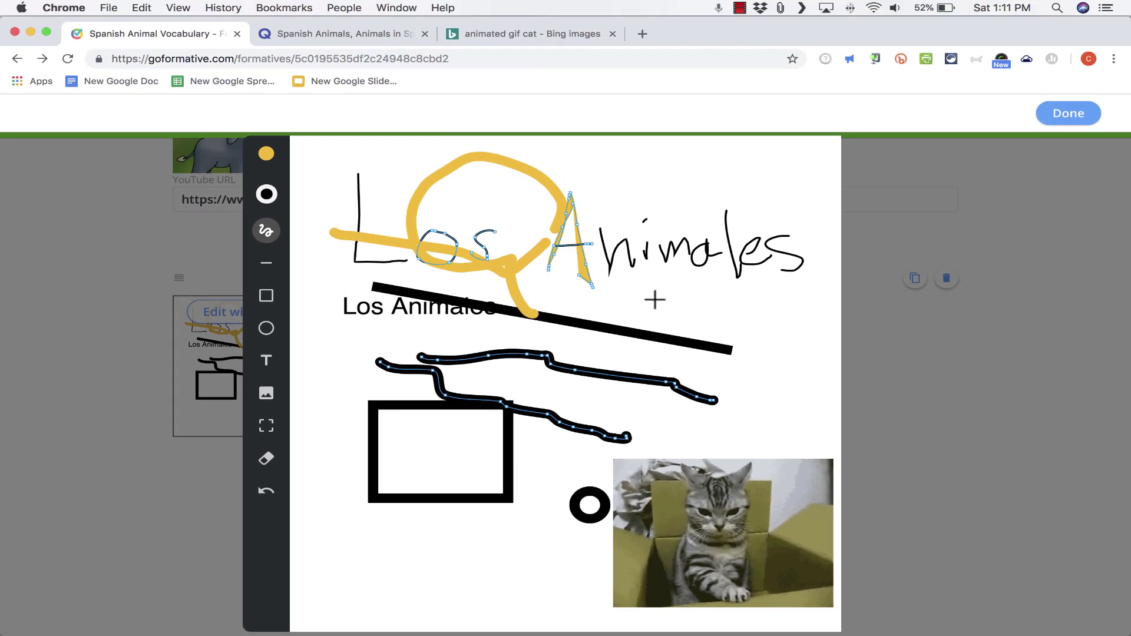
Finish the whiteboard and open the student preview, trying tablet and laptop widths
click(1078, 114)
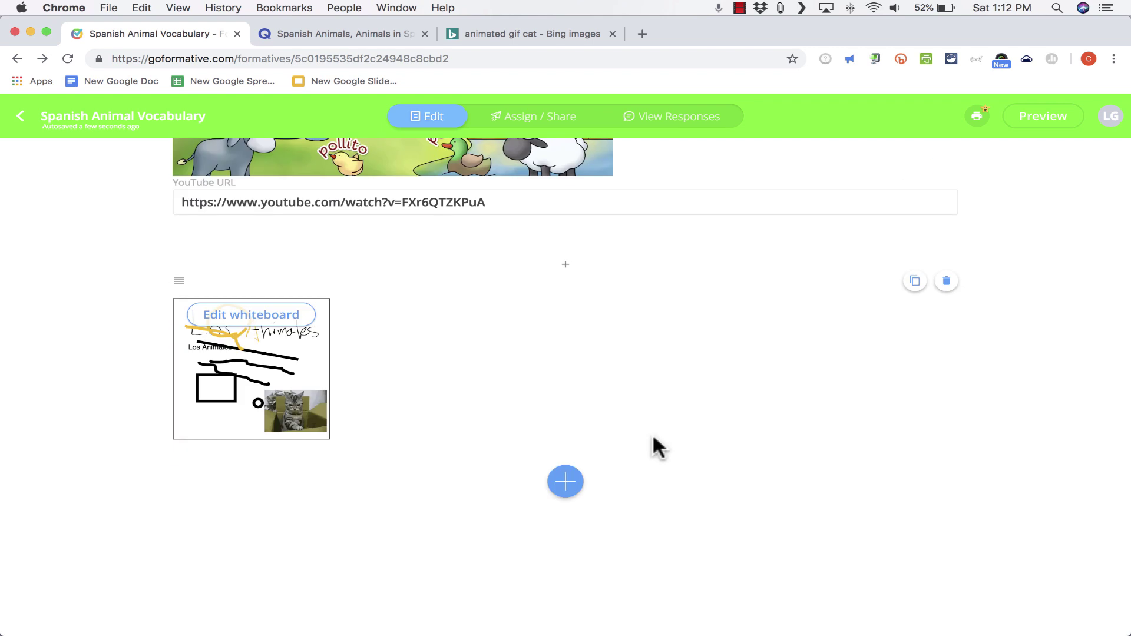
scroll(990, 224, up, 1)
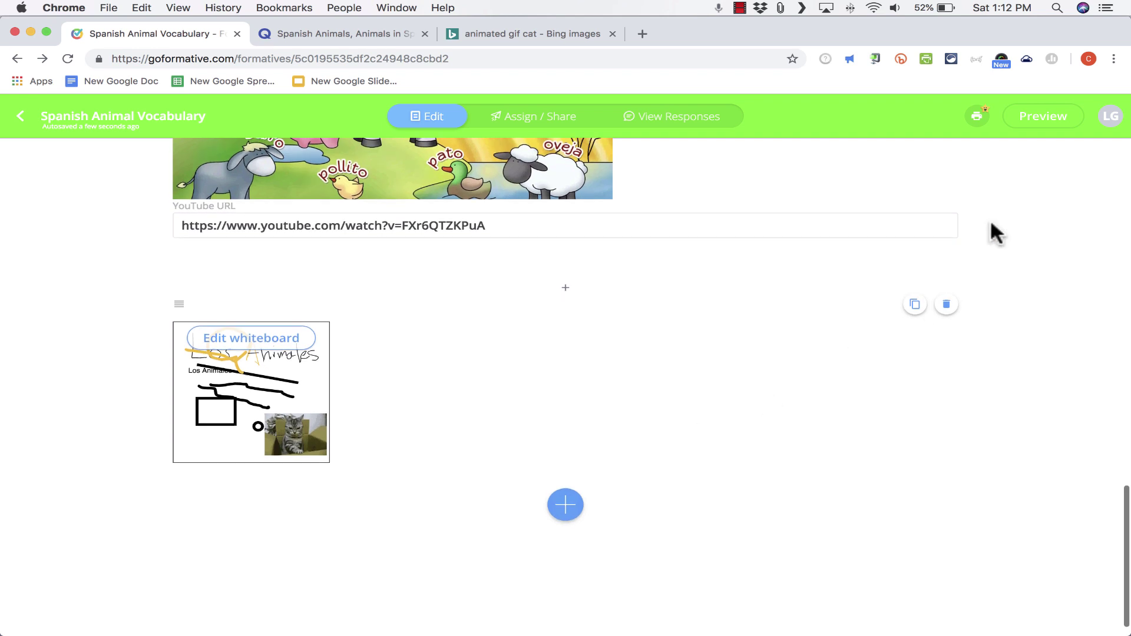
click(1057, 117)
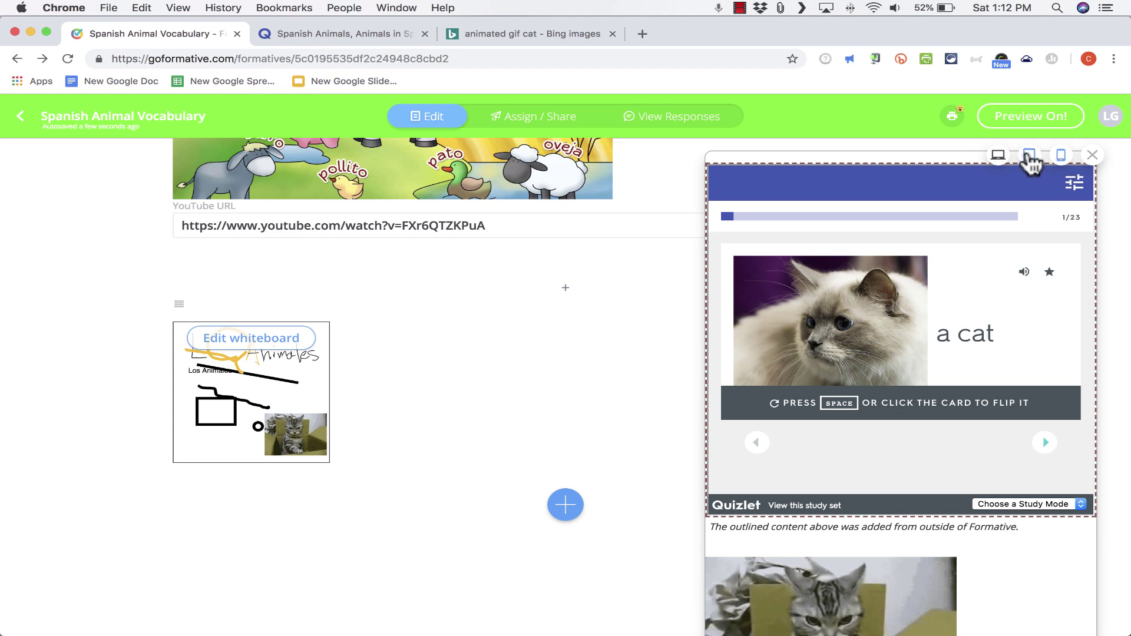
click(1029, 157)
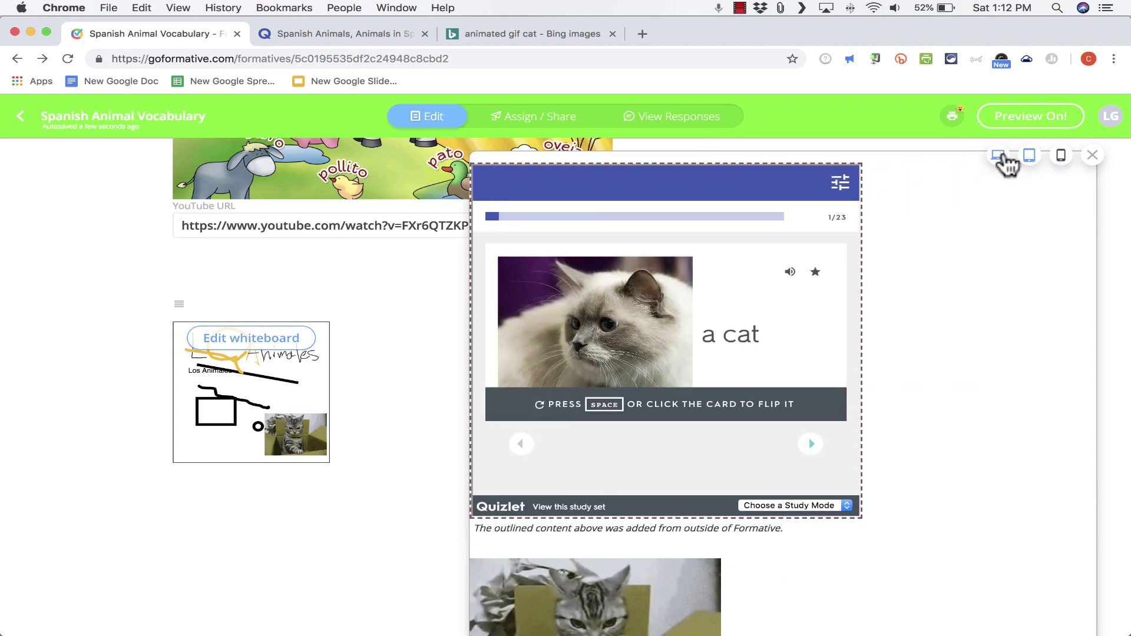
click(998, 156)
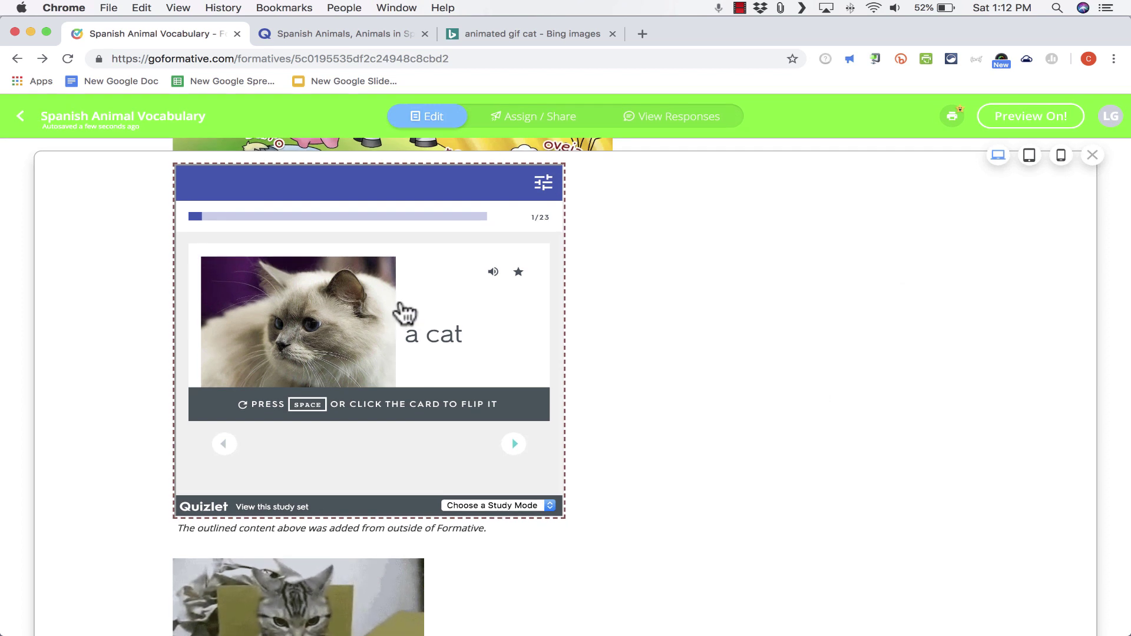
Flip the Quizlet flashcard both ways and advance two cards
click(399, 310)
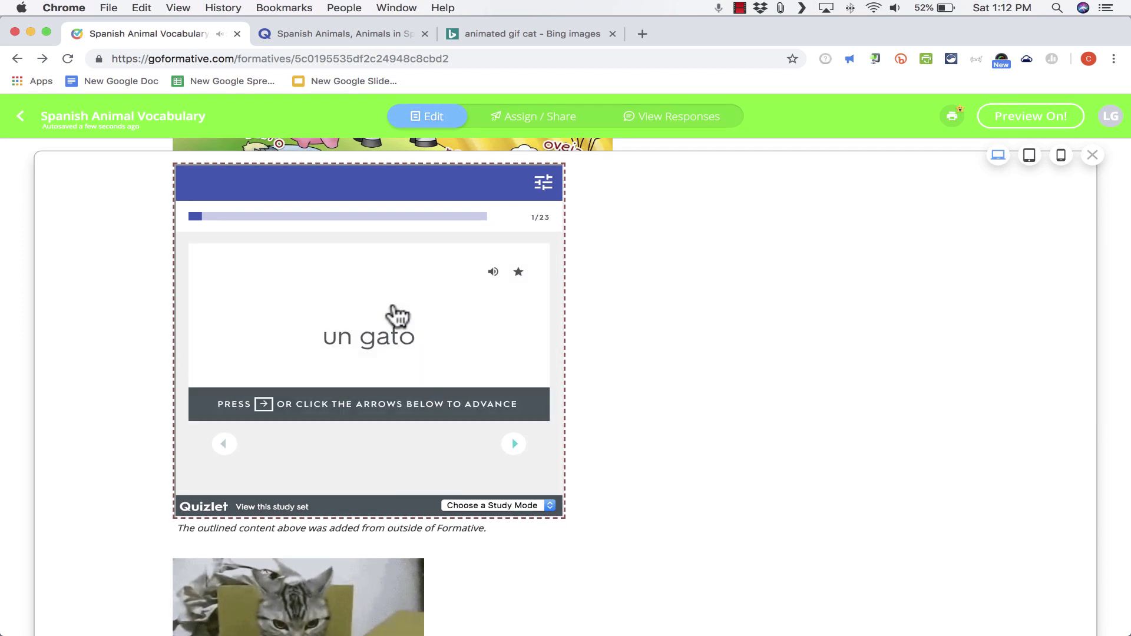
click(398, 313)
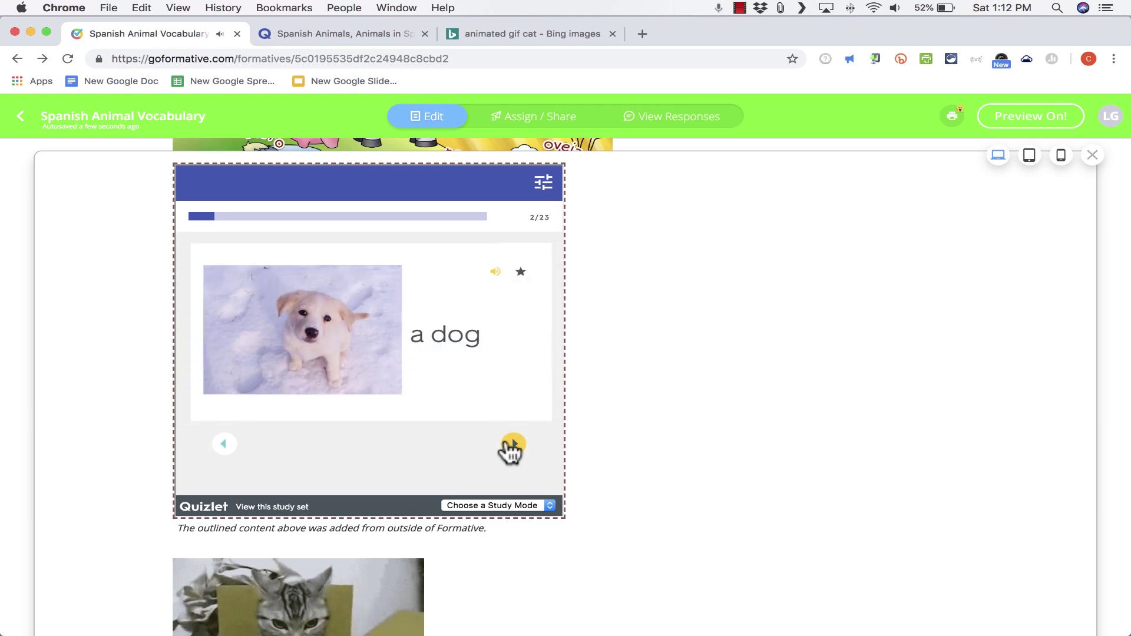
click(512, 445)
click(513, 445)
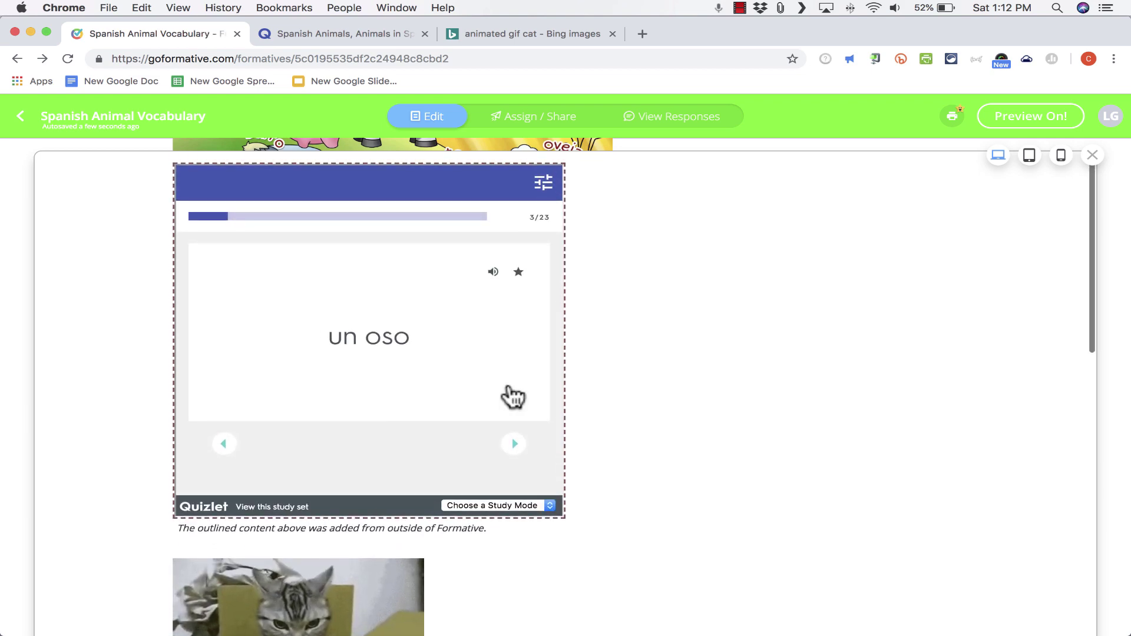
Play and pause the farm-animals video, then close the student preview
scroll(629, 477, down, 5)
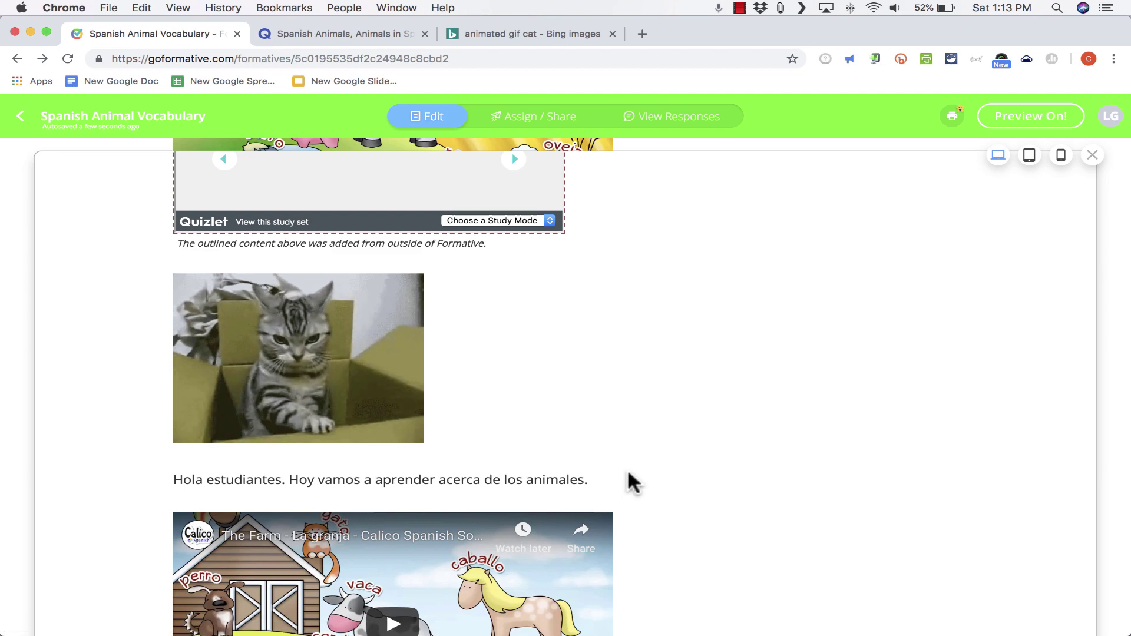
scroll(627, 473, down, 5)
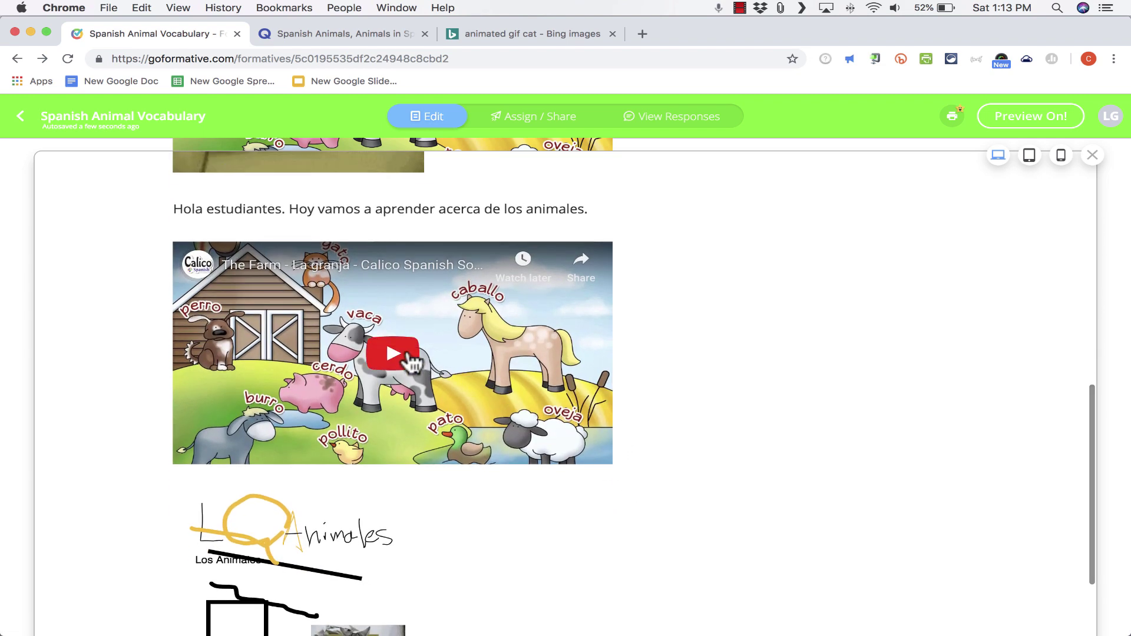
click(393, 353)
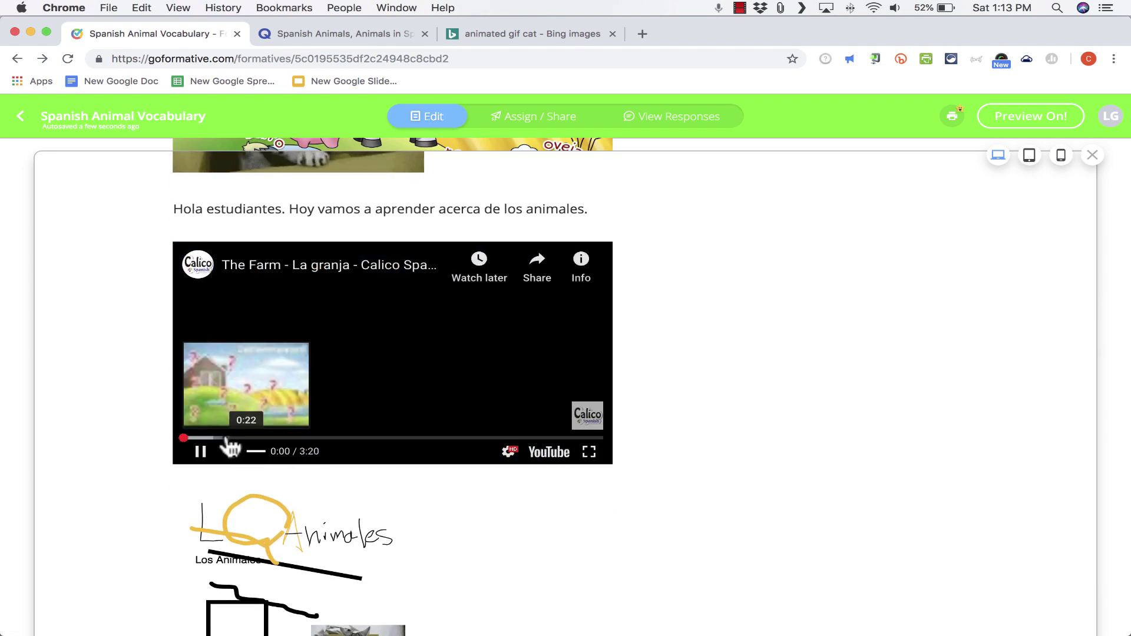
click(199, 451)
scroll(779, 450, down, 2)
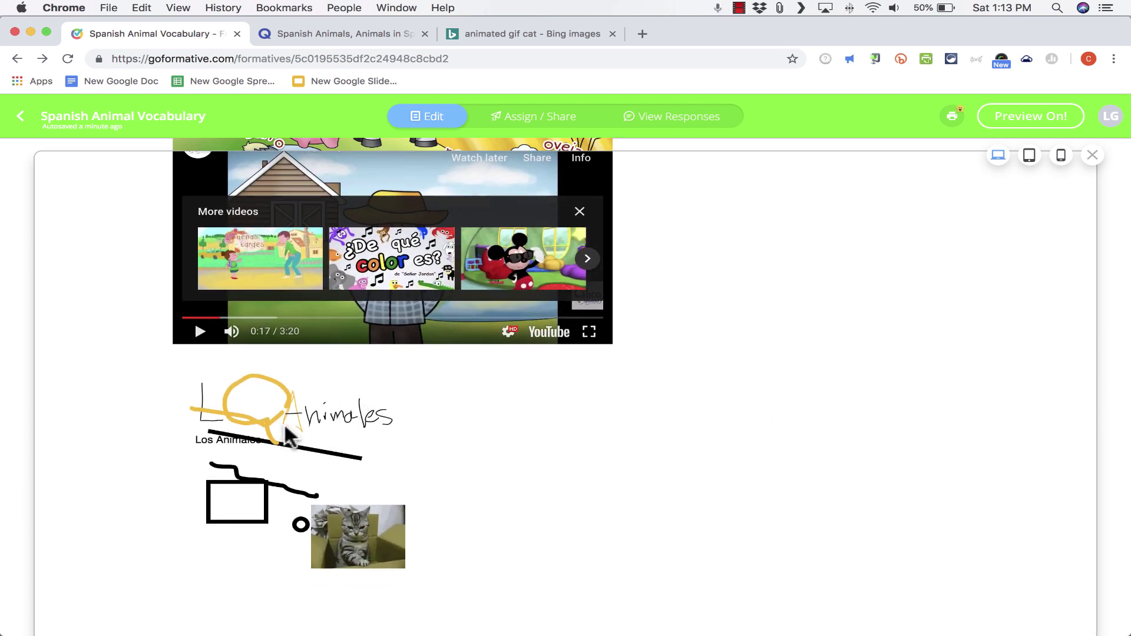
click(1092, 156)
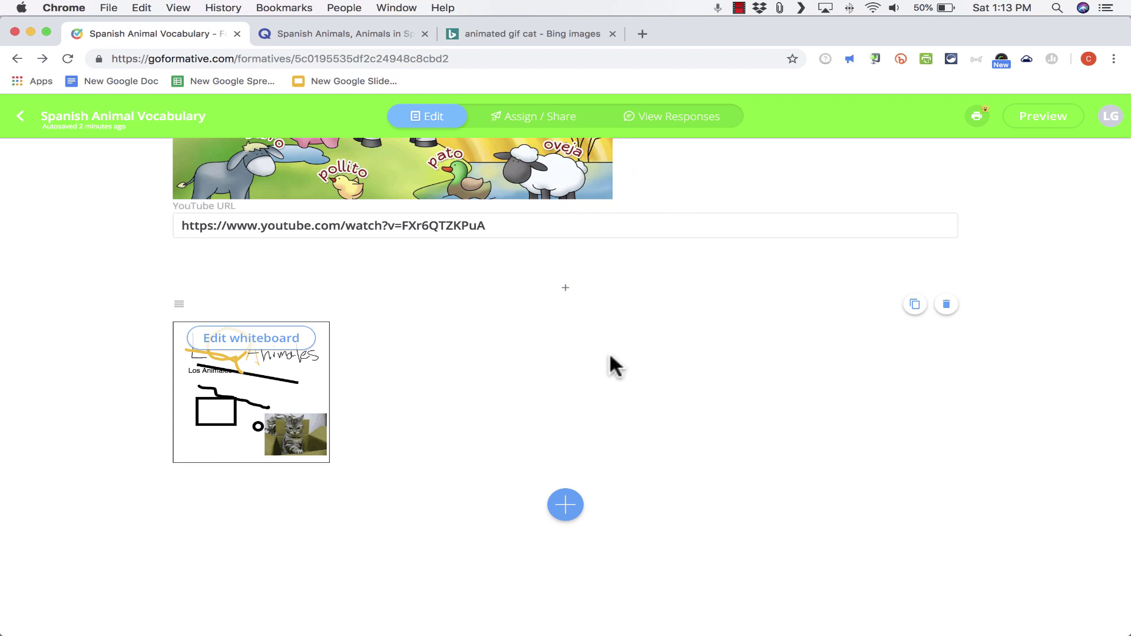
Add an Essay question below the whiteboard, keeping the Essay type
scroll(585, 445, down, 1)
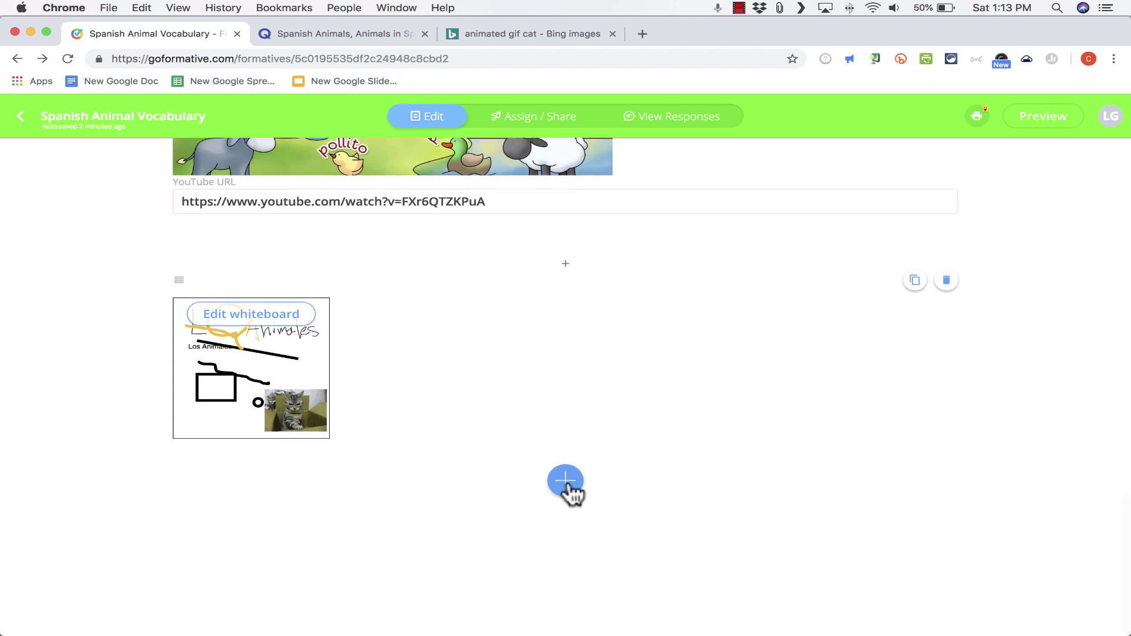
click(565, 482)
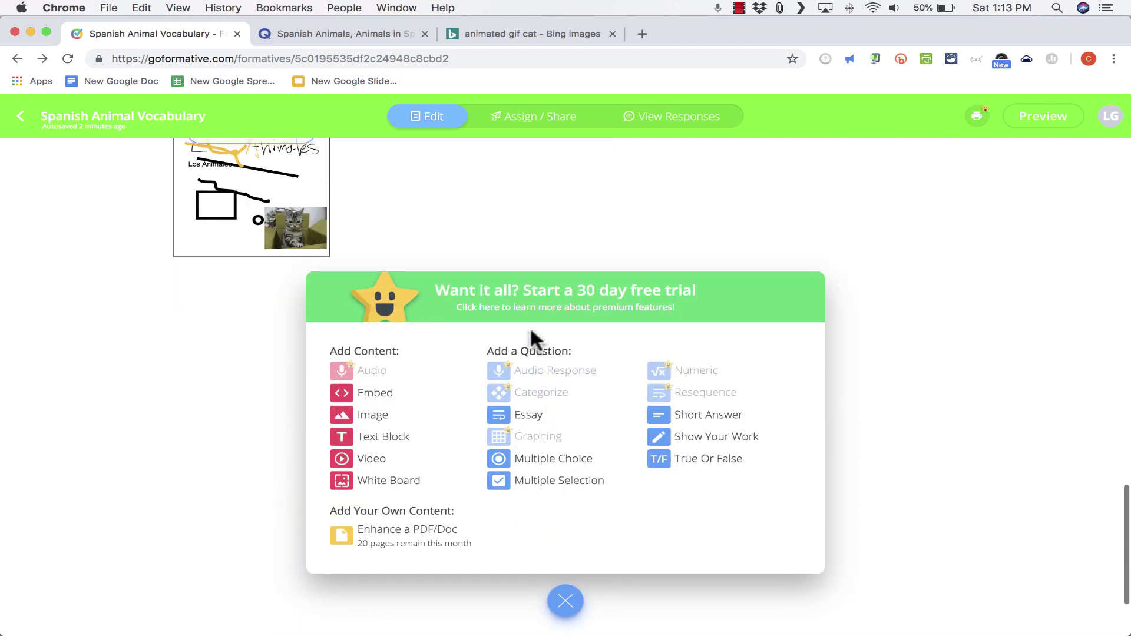
click(534, 416)
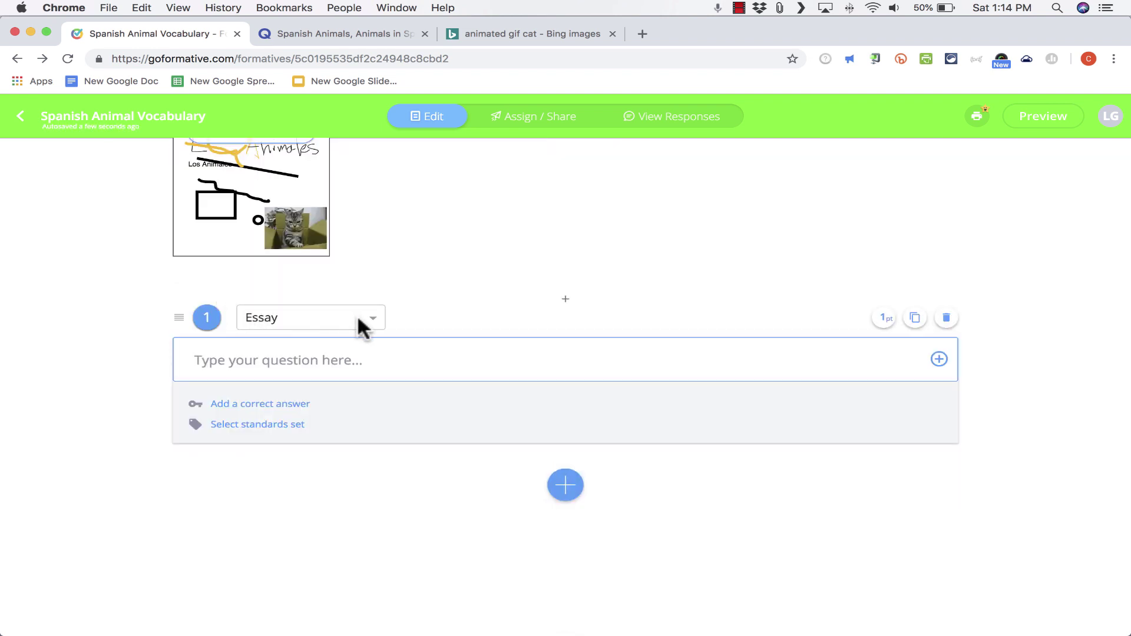
click(371, 323)
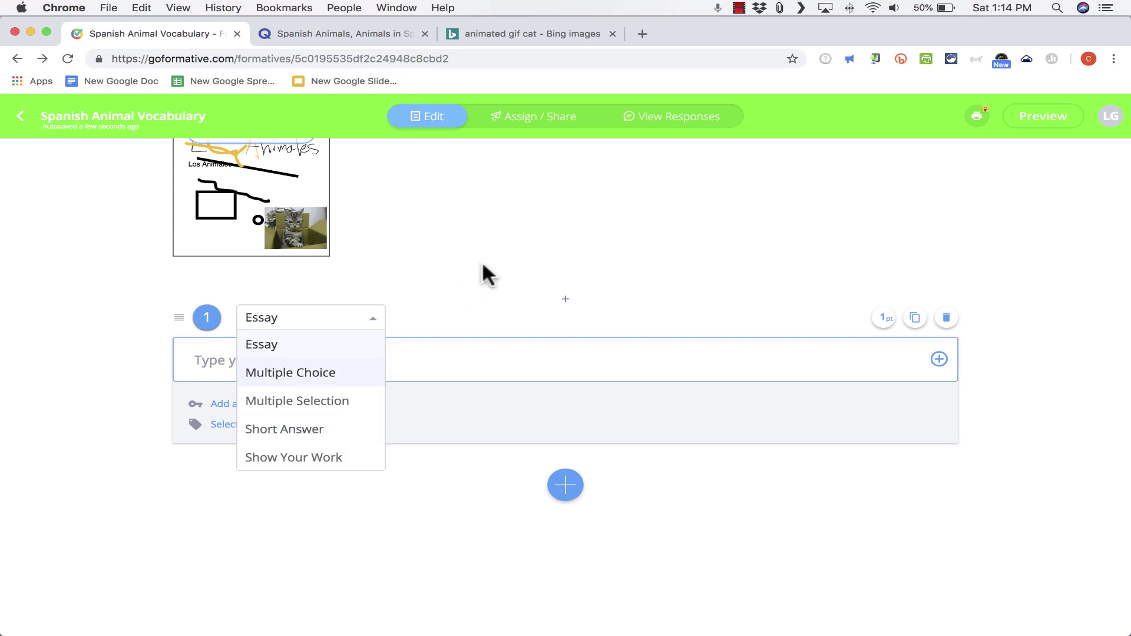
click(377, 321)
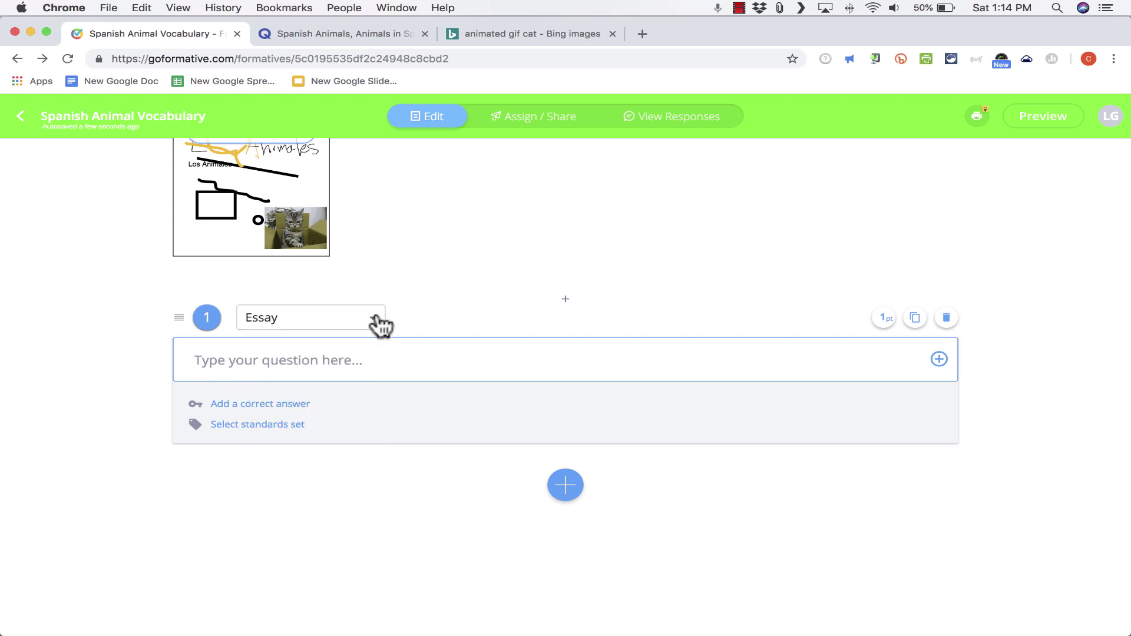
Paste the one-page prompt about Spanish animal vocabulary and make it worth 10 points
click(376, 361)
text(Write at least one page)
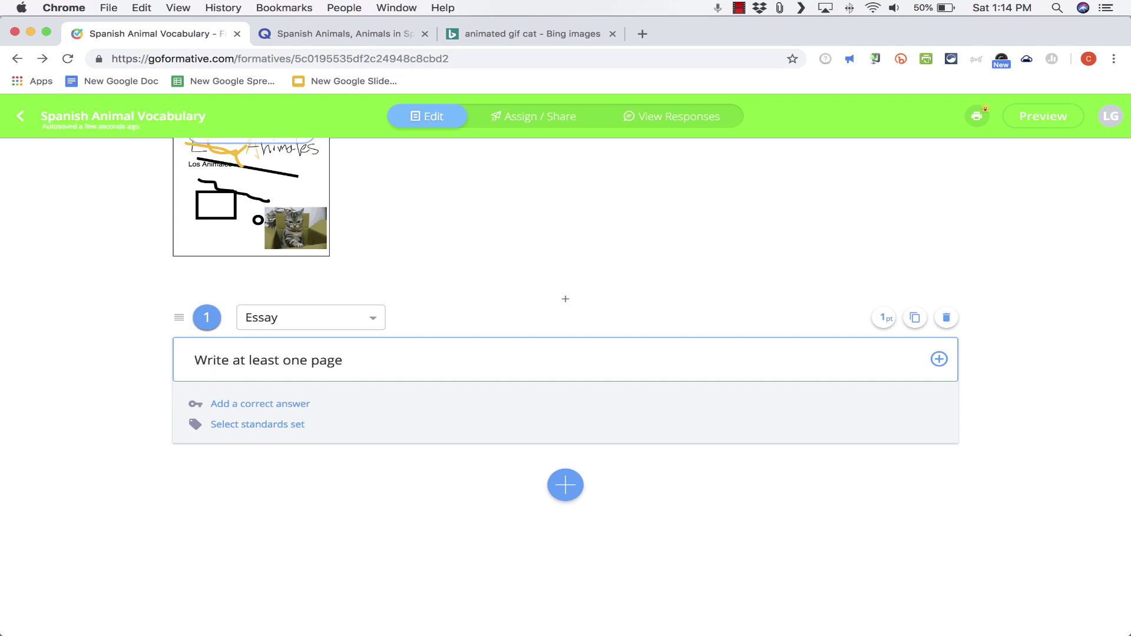
text(explaining how your knowledge of the Spanish animal vocabulary)
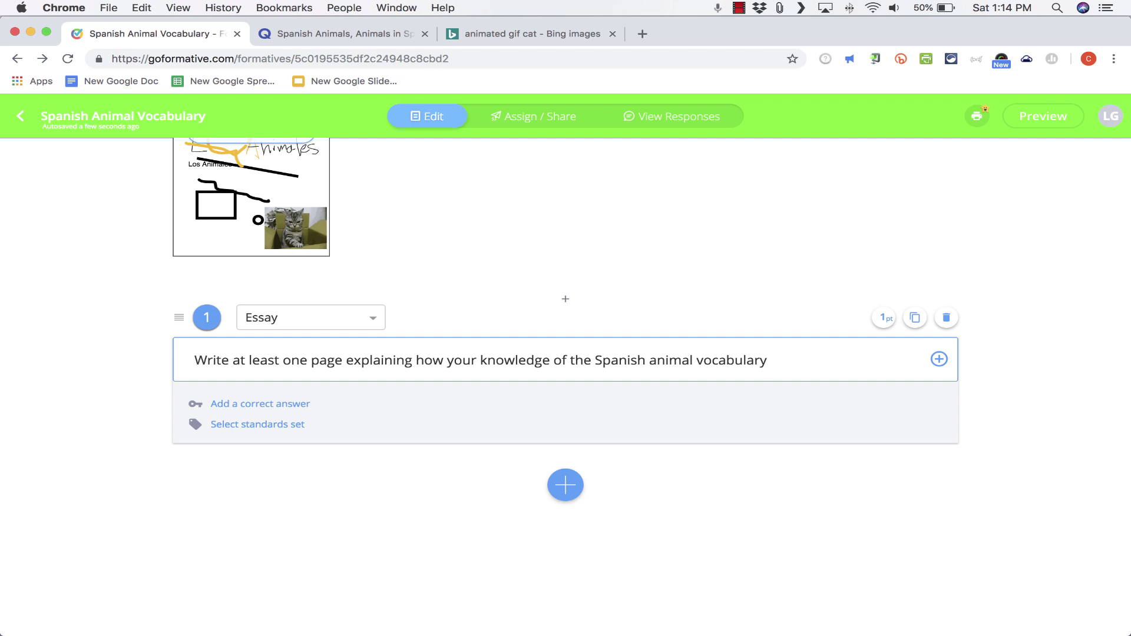
text(will help you in life.)
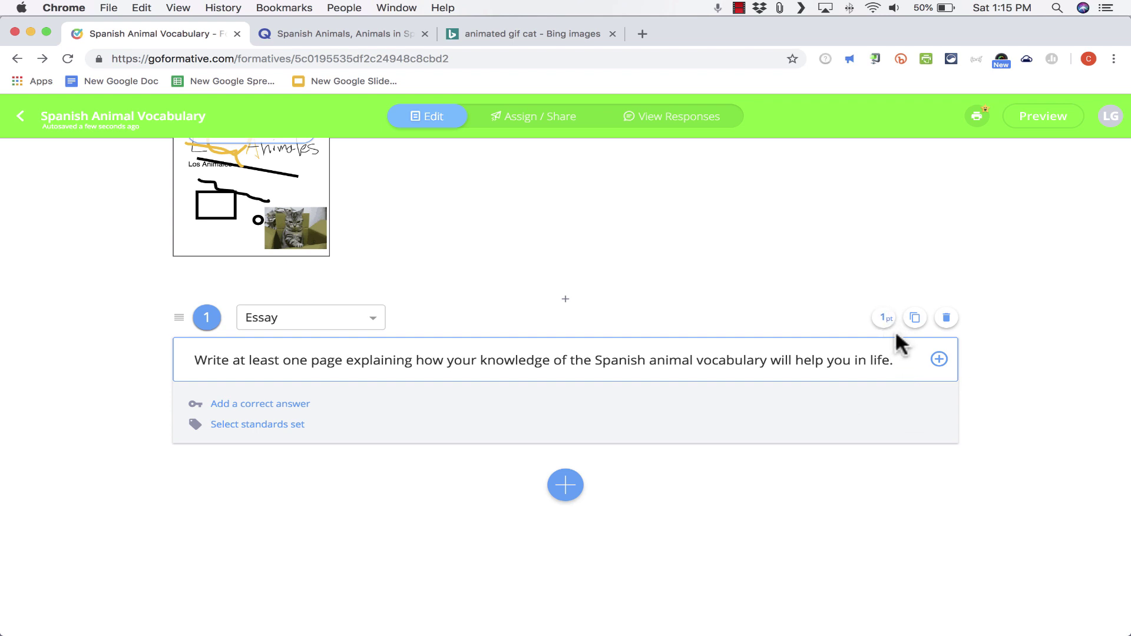
scroll(893, 327, up, 1)
scroll(891, 392, down, 1)
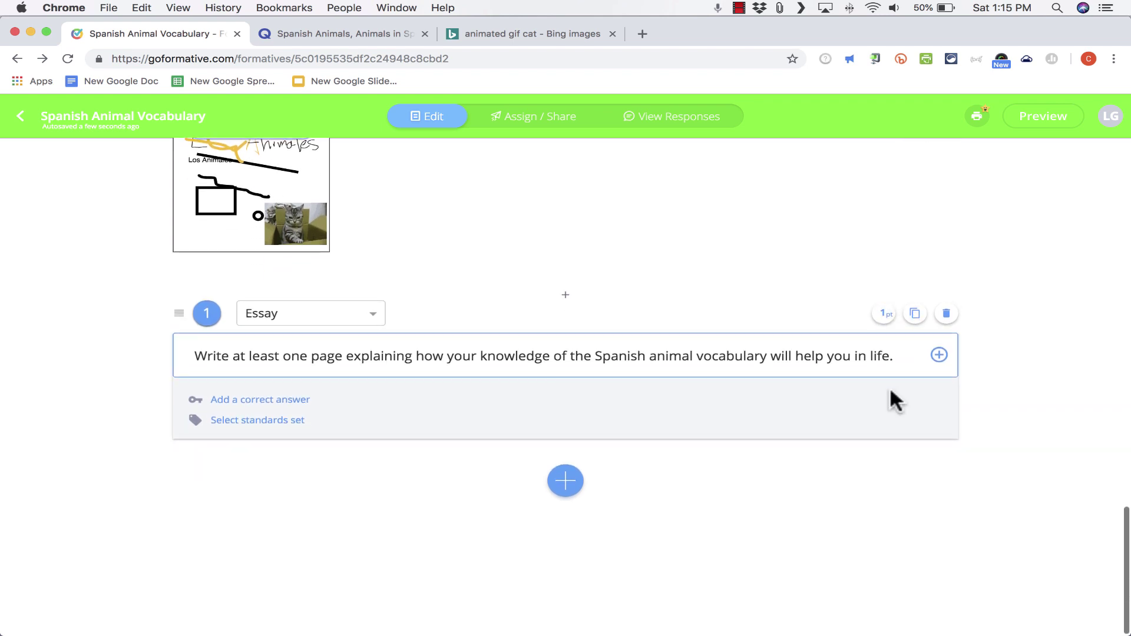
text(0)
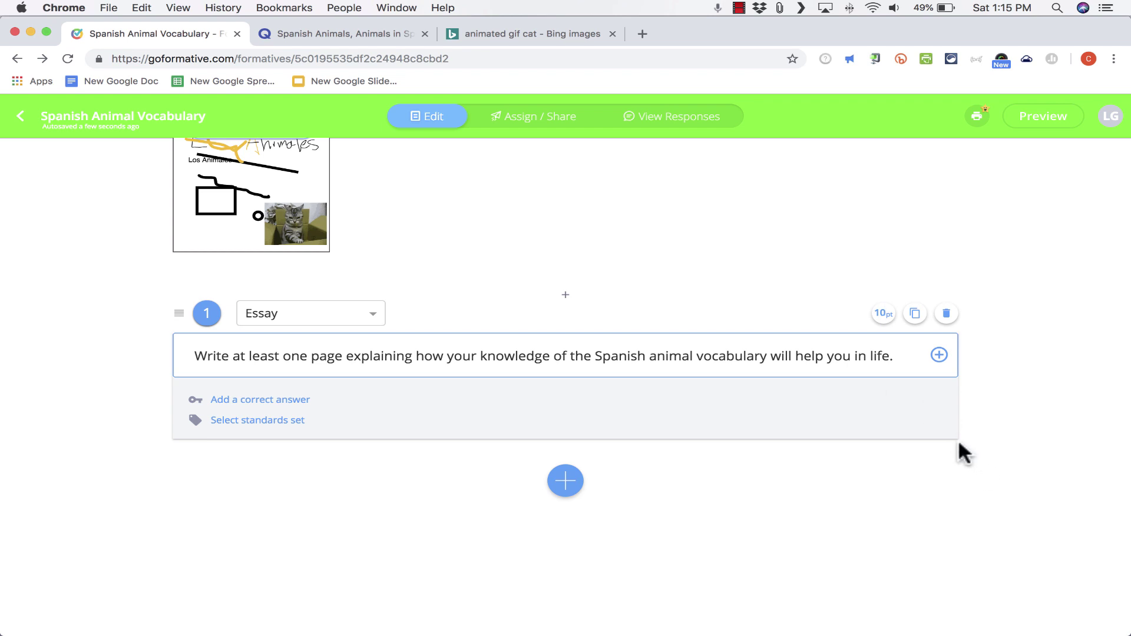
scroll(765, 460, up, 1)
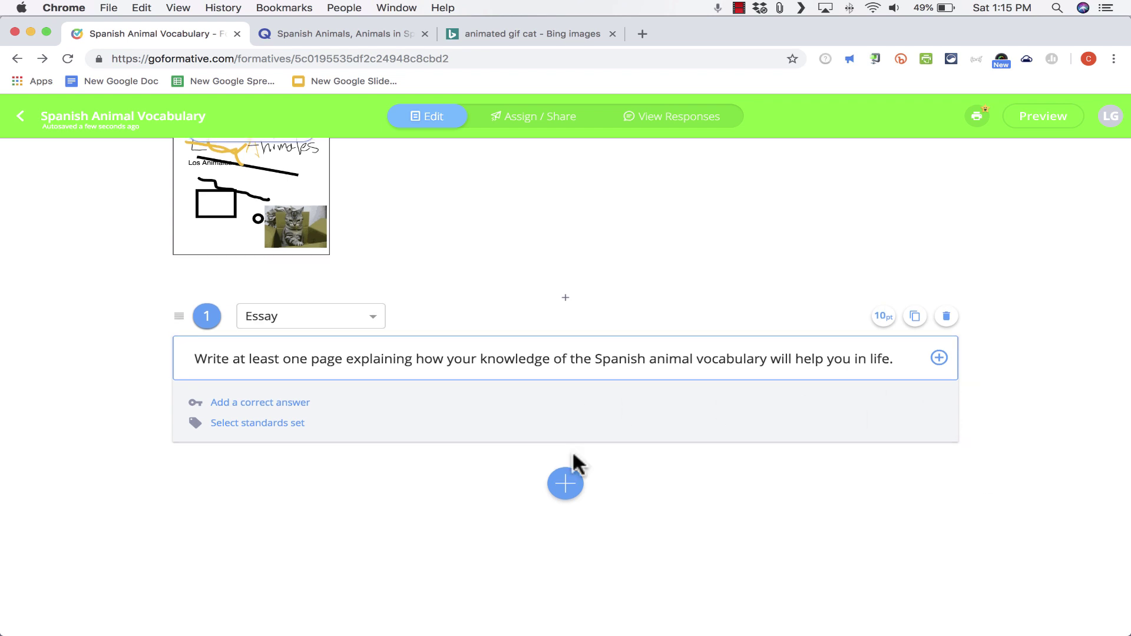
Add a Multiple Choice question: Which of these words means "Bear" in Spanish?
click(563, 487)
scroll(589, 495, down, 2)
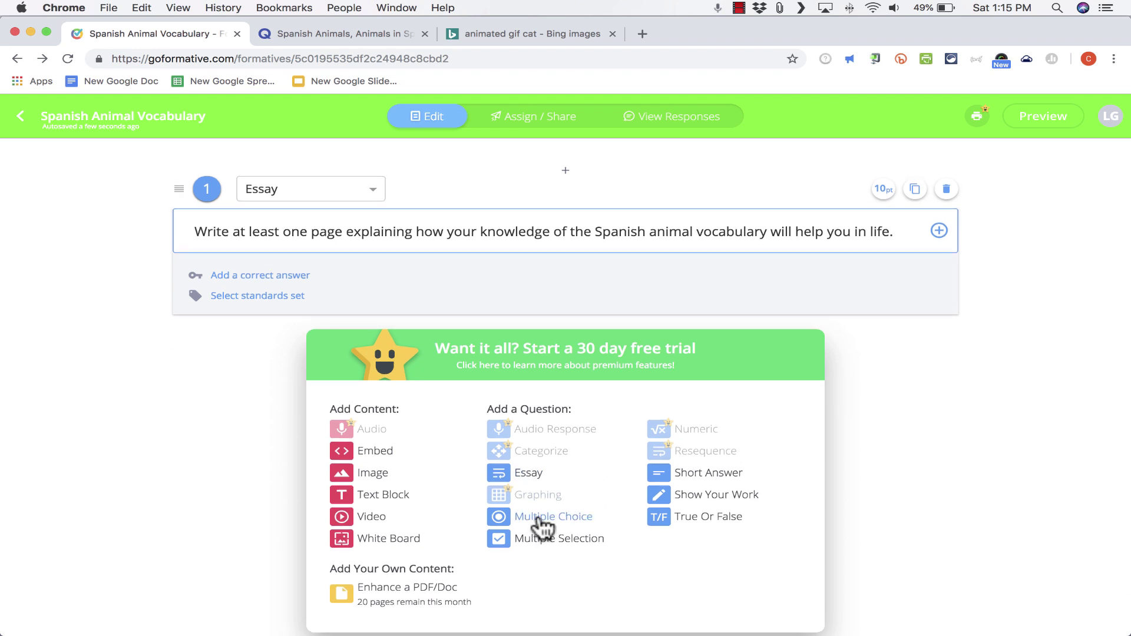
click(538, 516)
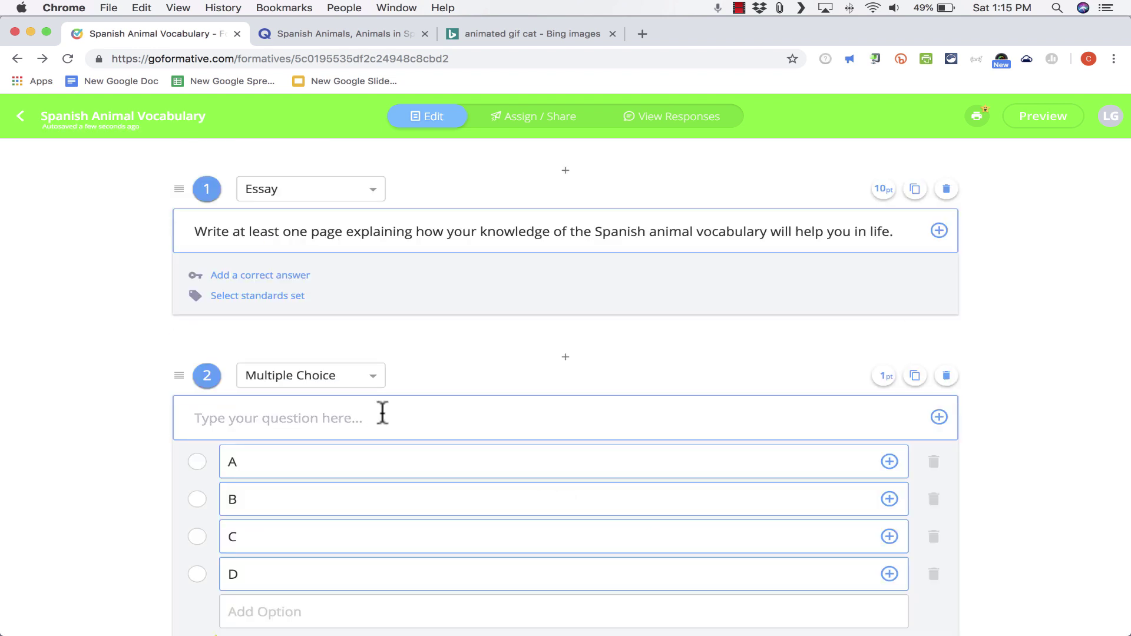
text(Which of these words means "Bear" in Spanis)
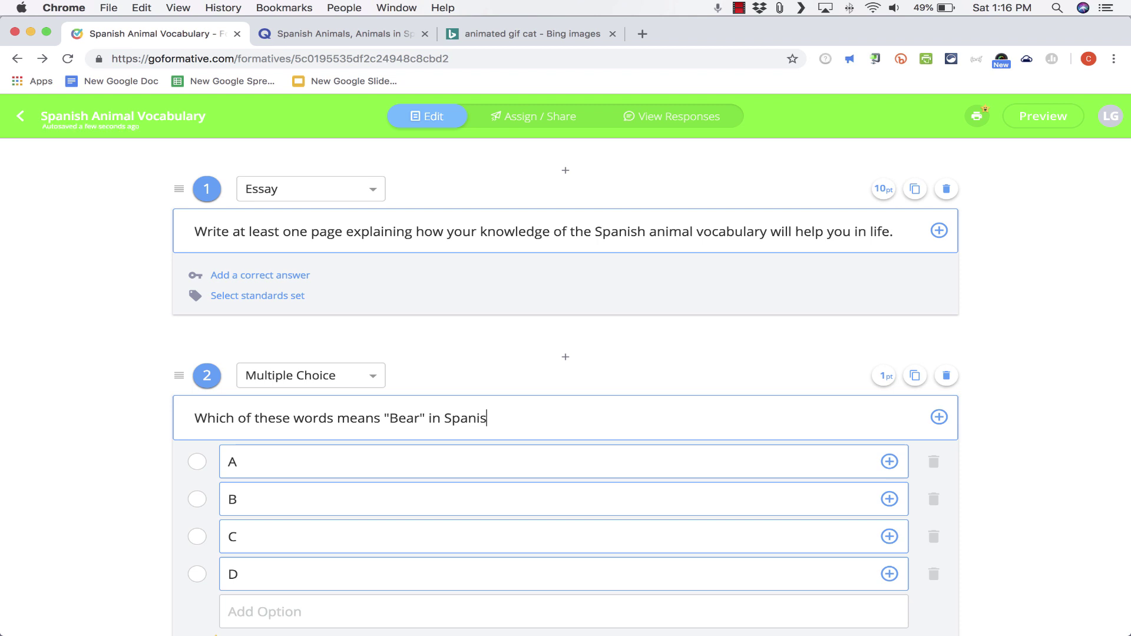
text(?)
Enter options Caballo, Oso, Vaca, Elefante and mark B Oso as correct
click(300, 462)
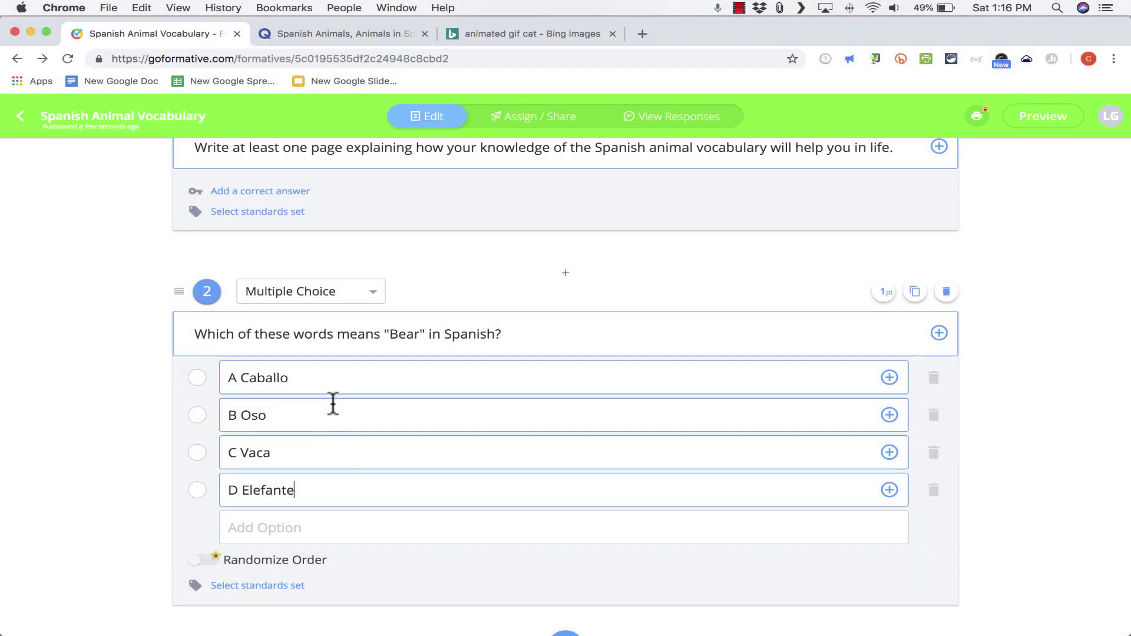
click(320, 489)
click(197, 416)
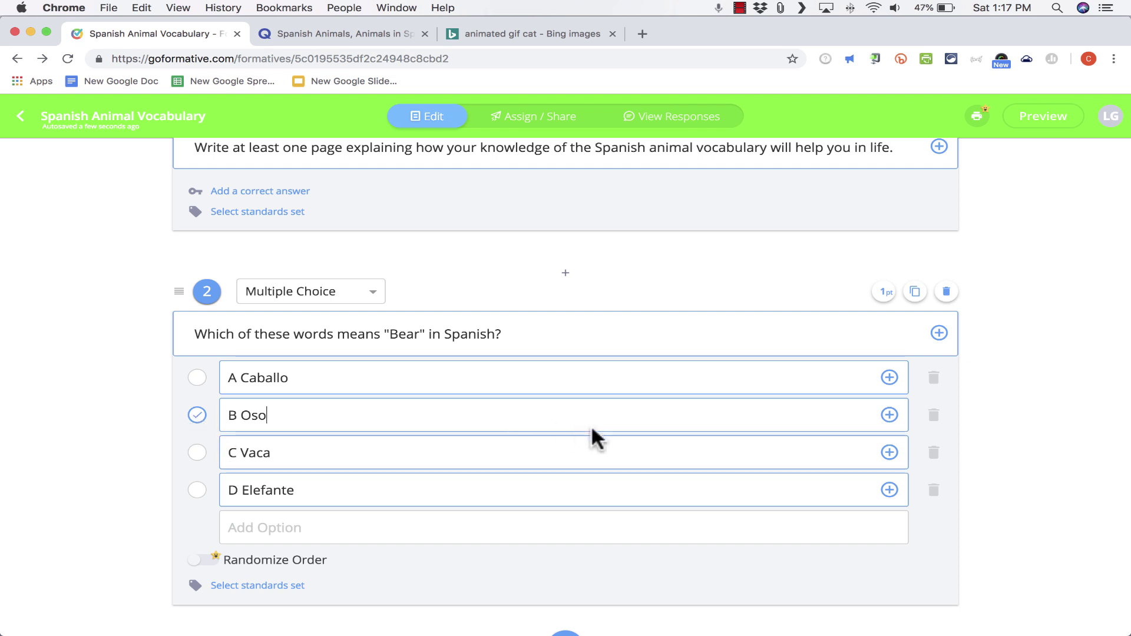
scroll(695, 442, down, 5)
Add a Multiple Selection question 3 with options A and B marked correct
click(574, 485)
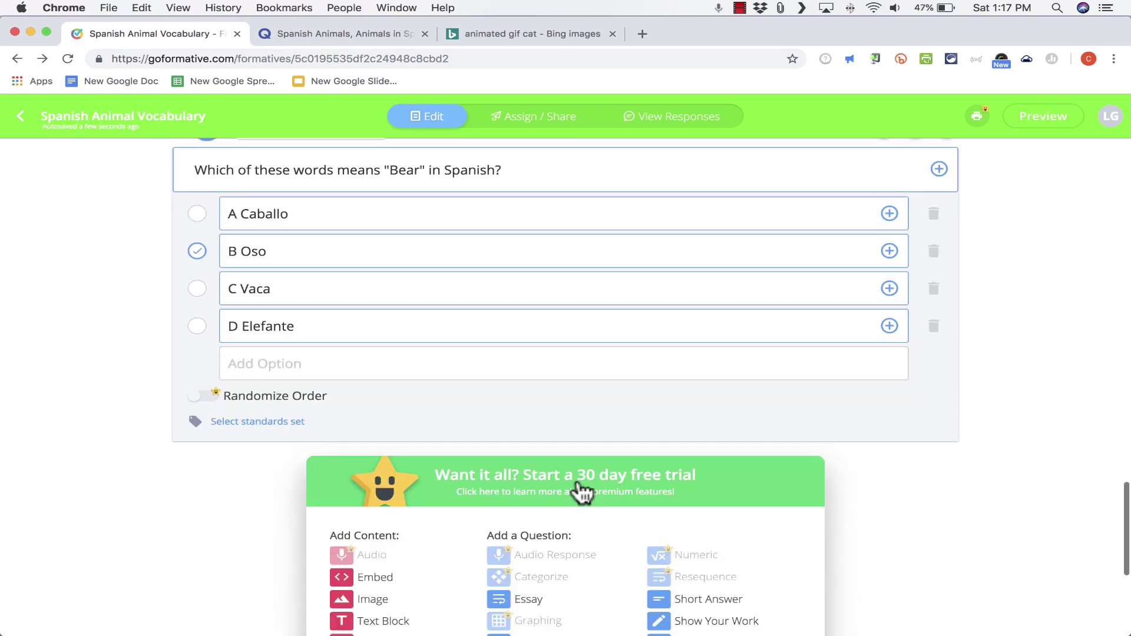
scroll(583, 495, down, 3)
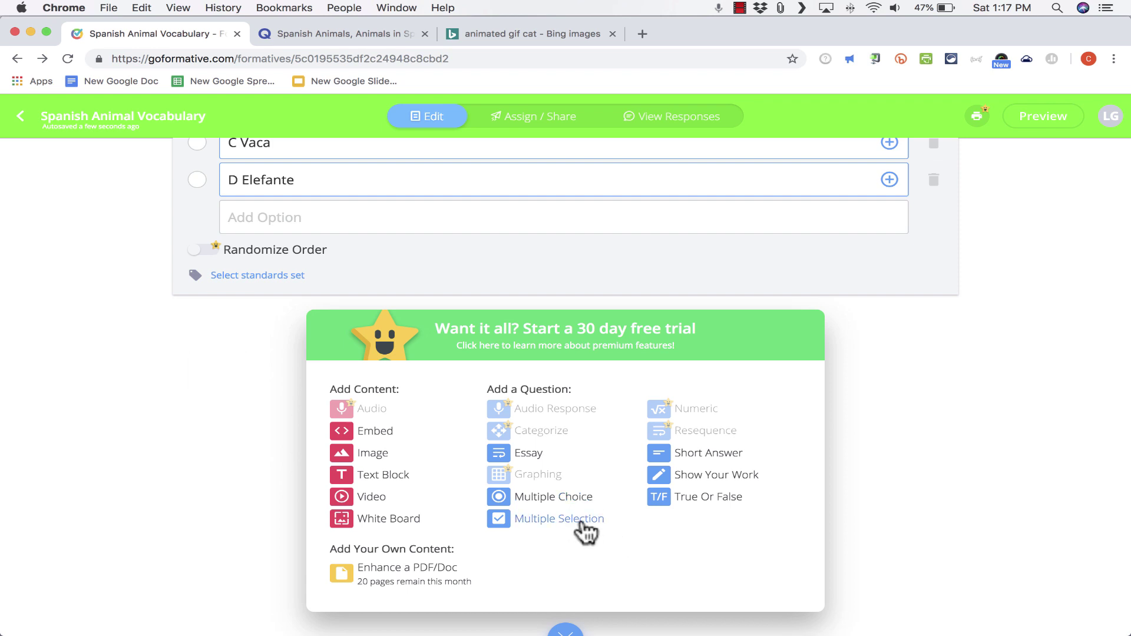
click(585, 530)
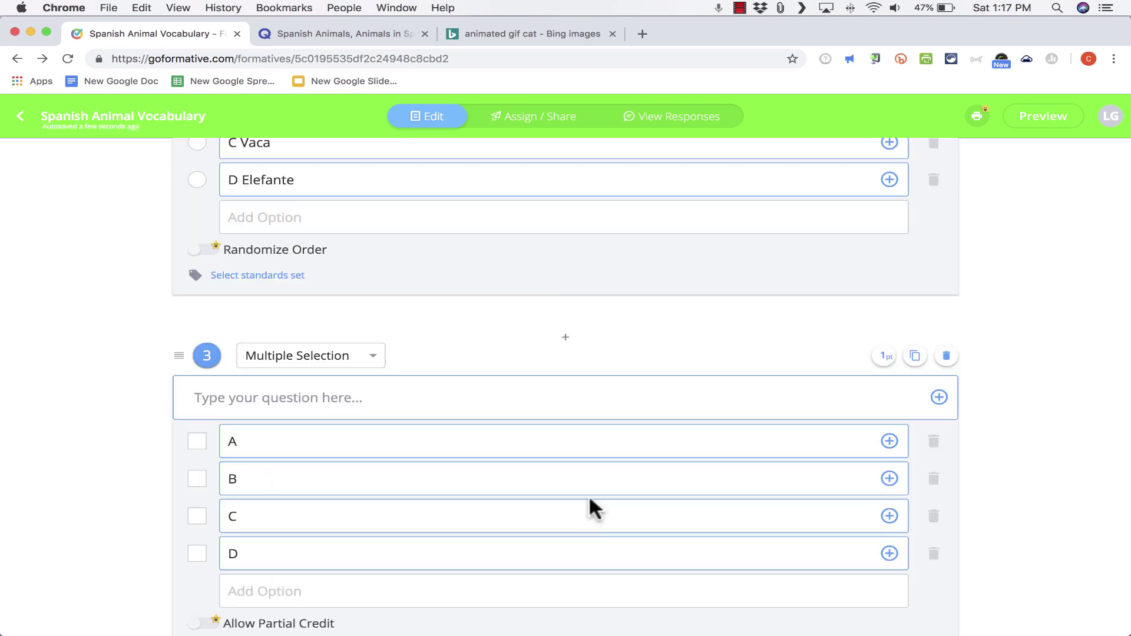
scroll(590, 504, down, 2)
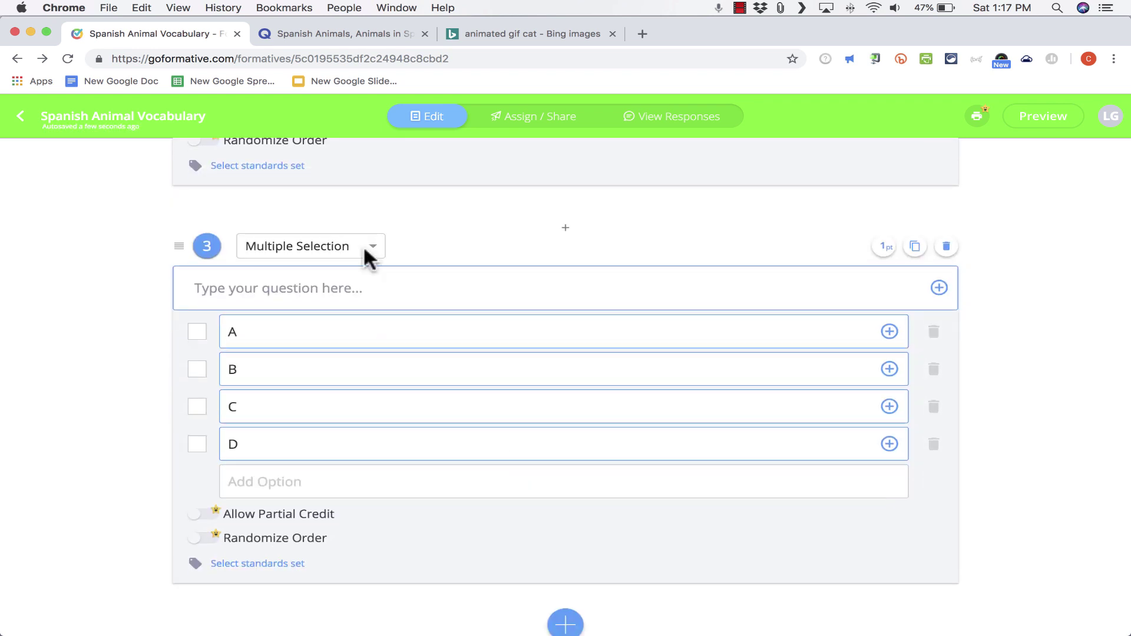
click(198, 331)
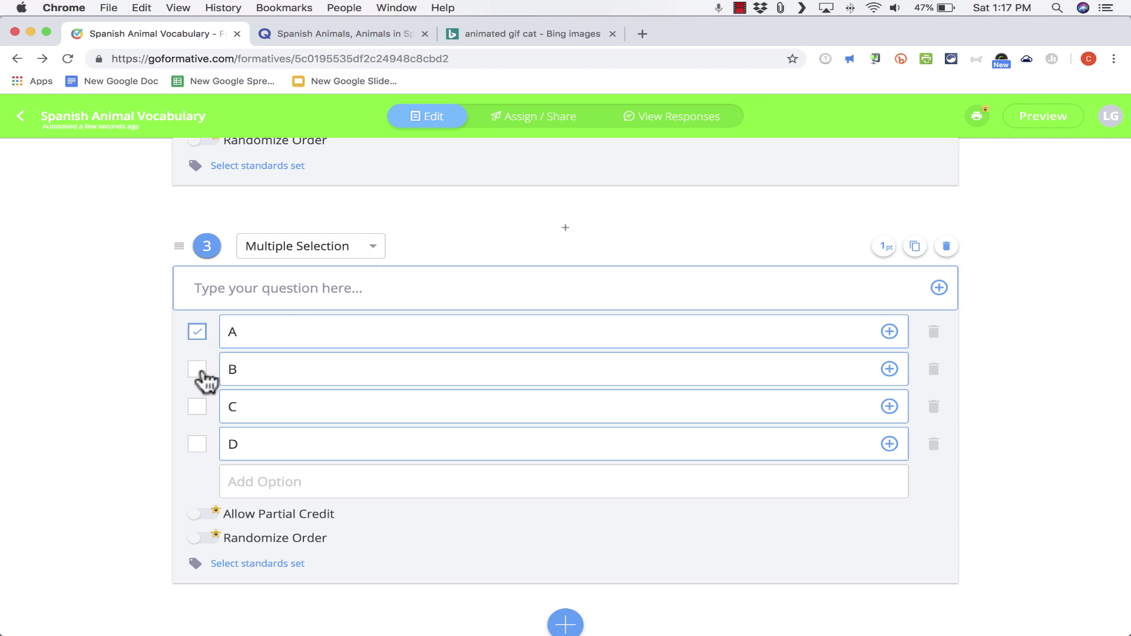
click(198, 369)
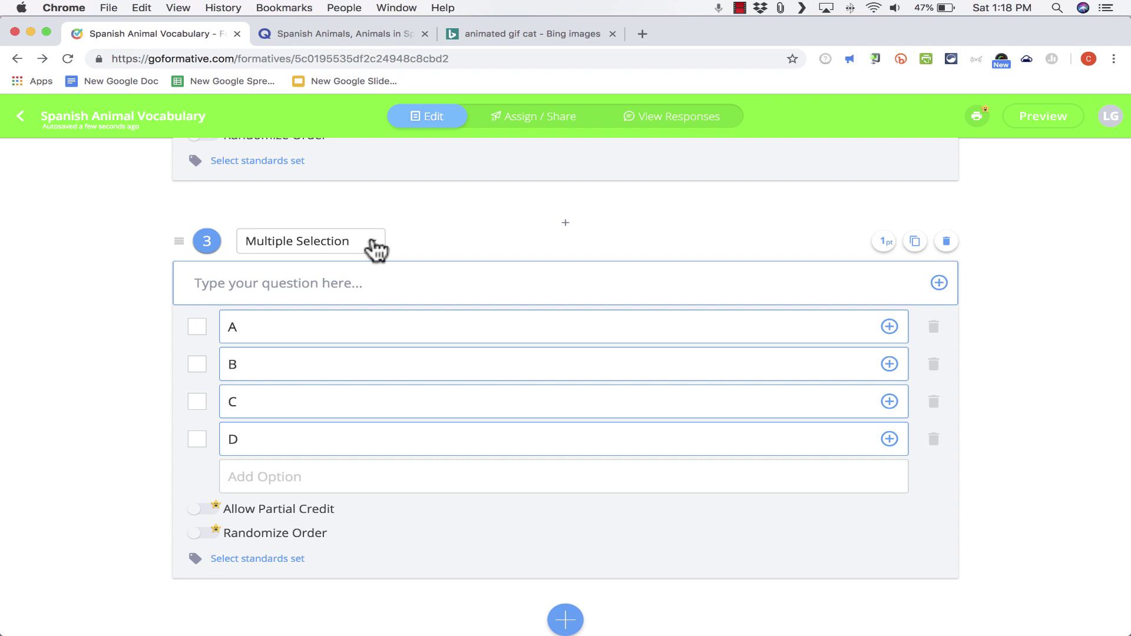
Convert question 3 to Short Answer and confirm the type change
click(372, 244)
click(324, 354)
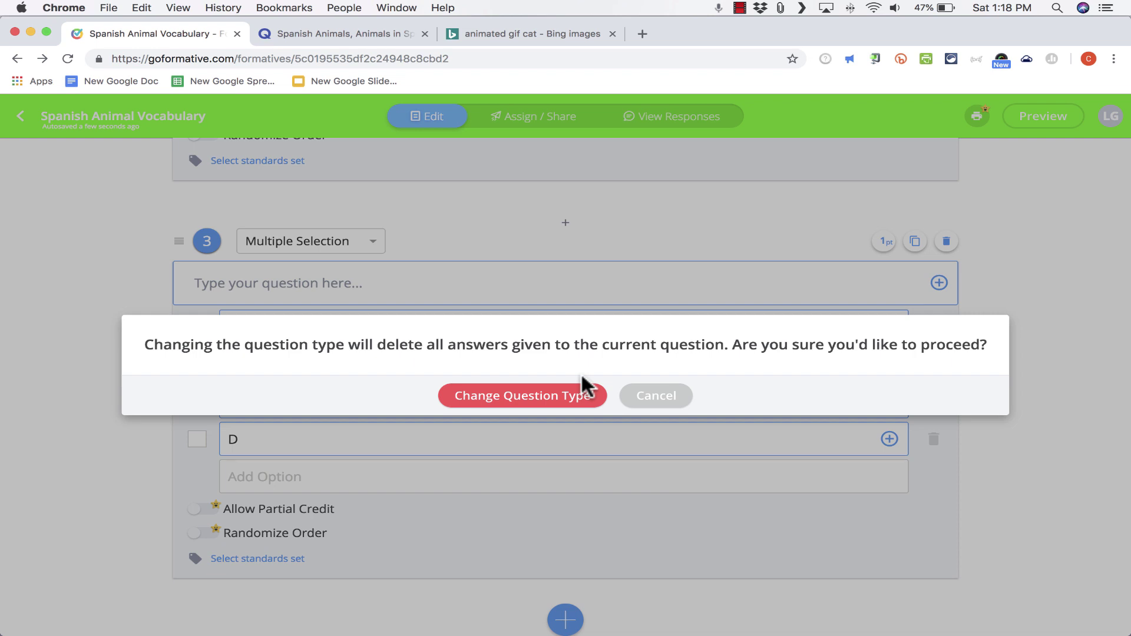
click(569, 404)
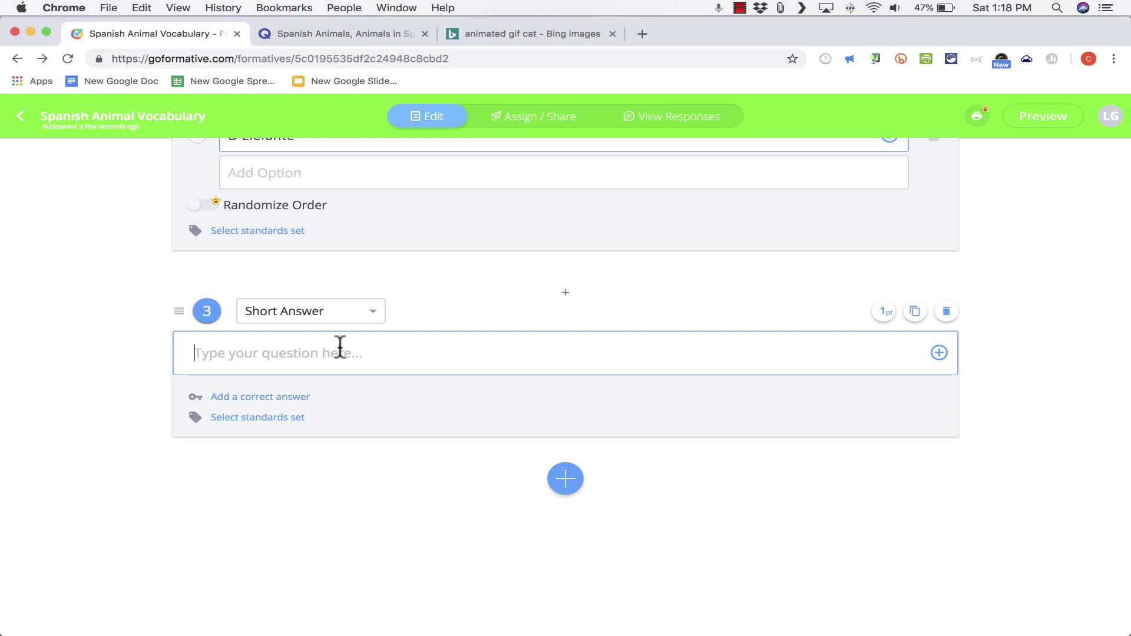
Prompt 'Type the Spanish word for "cat."' with accepted answers gato, el gato and gata
text(Type the Spanish word for "cat)
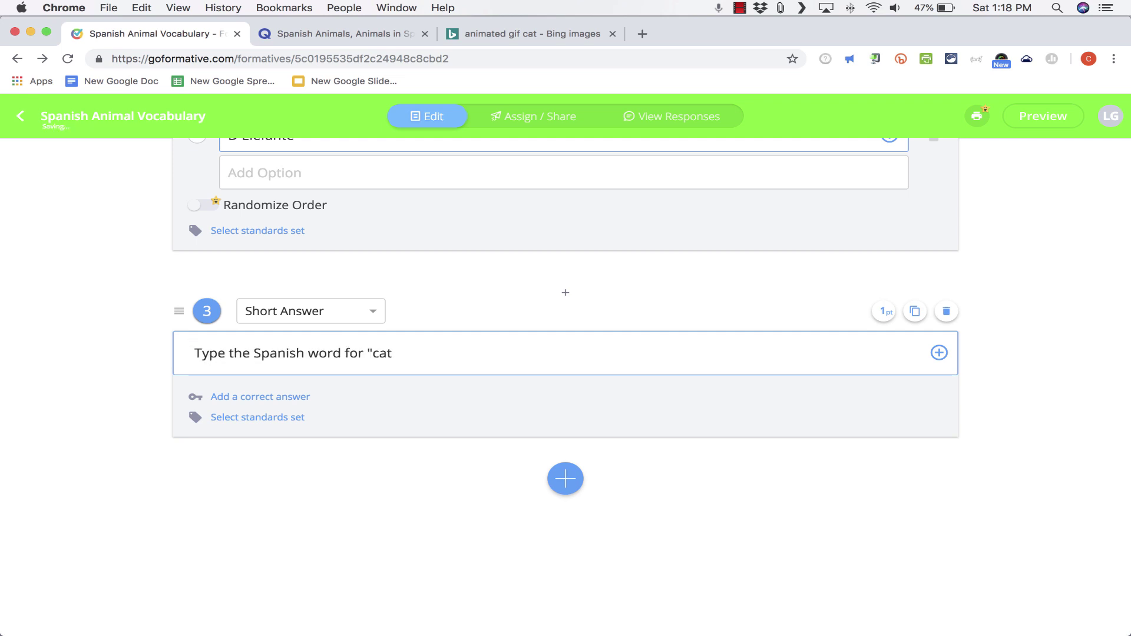
text(.")
click(274, 398)
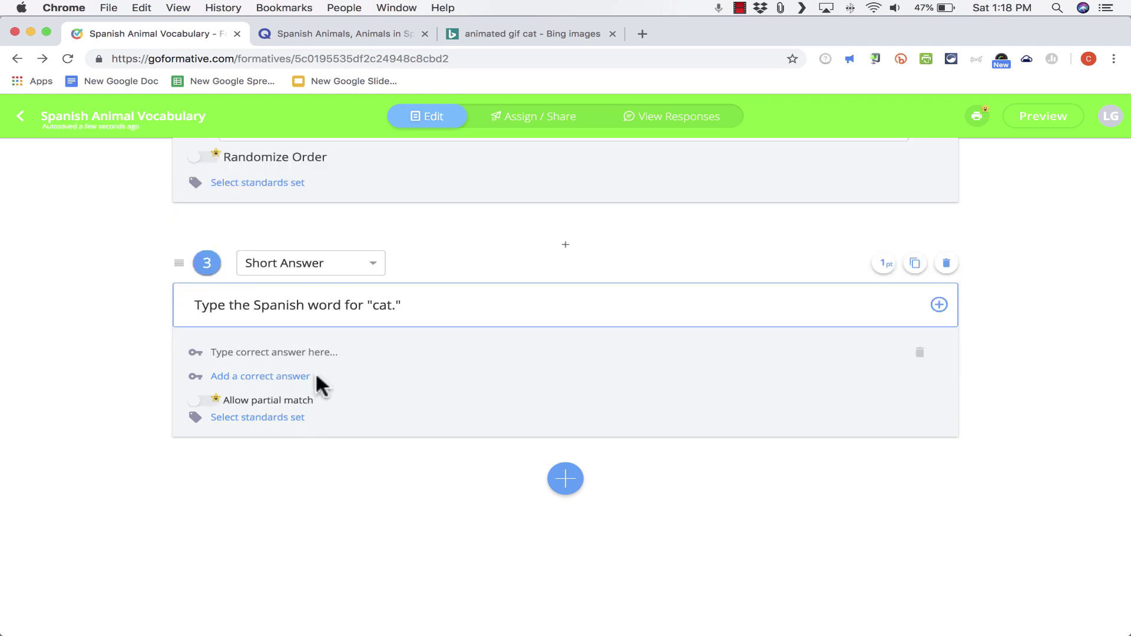
text(gato)
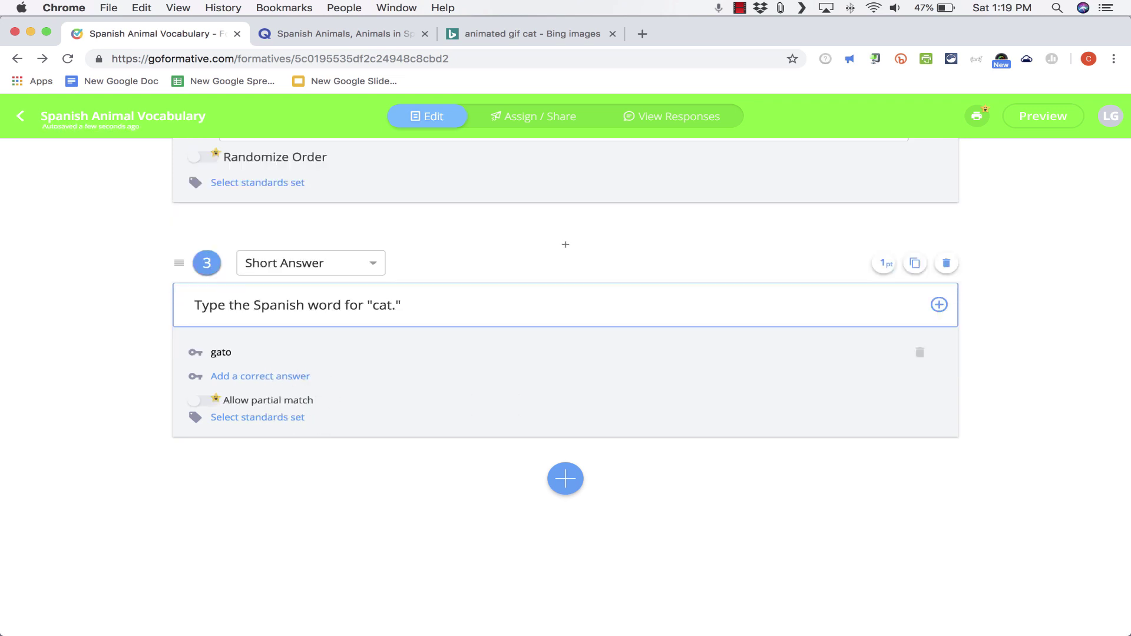
click(303, 377)
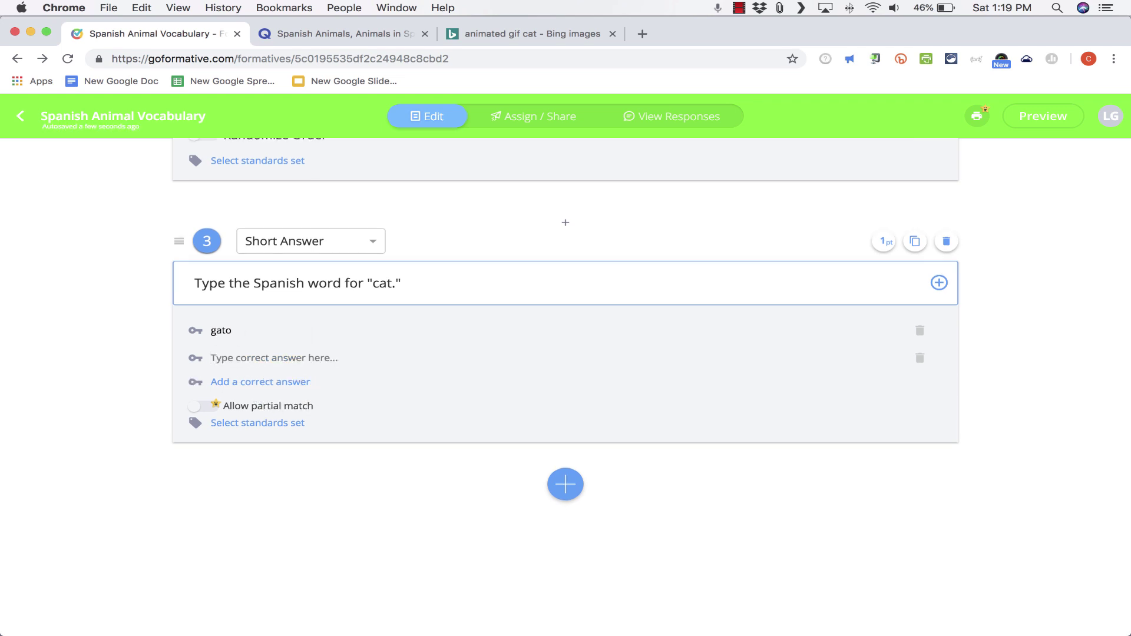
text(el gato)
click(288, 380)
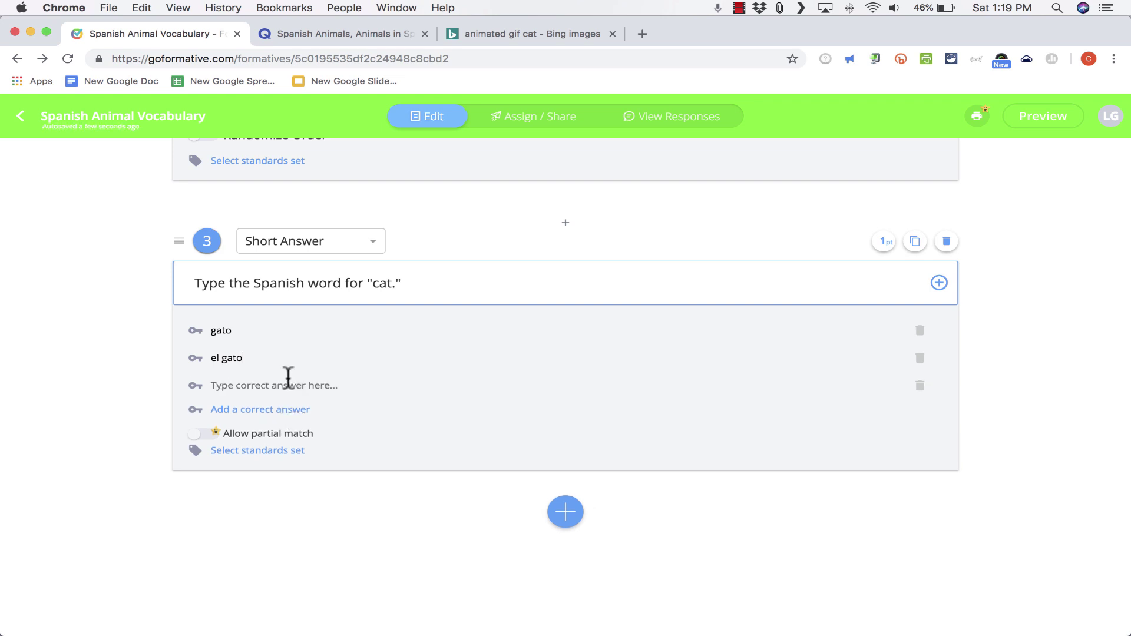
text(gata)
click(272, 412)
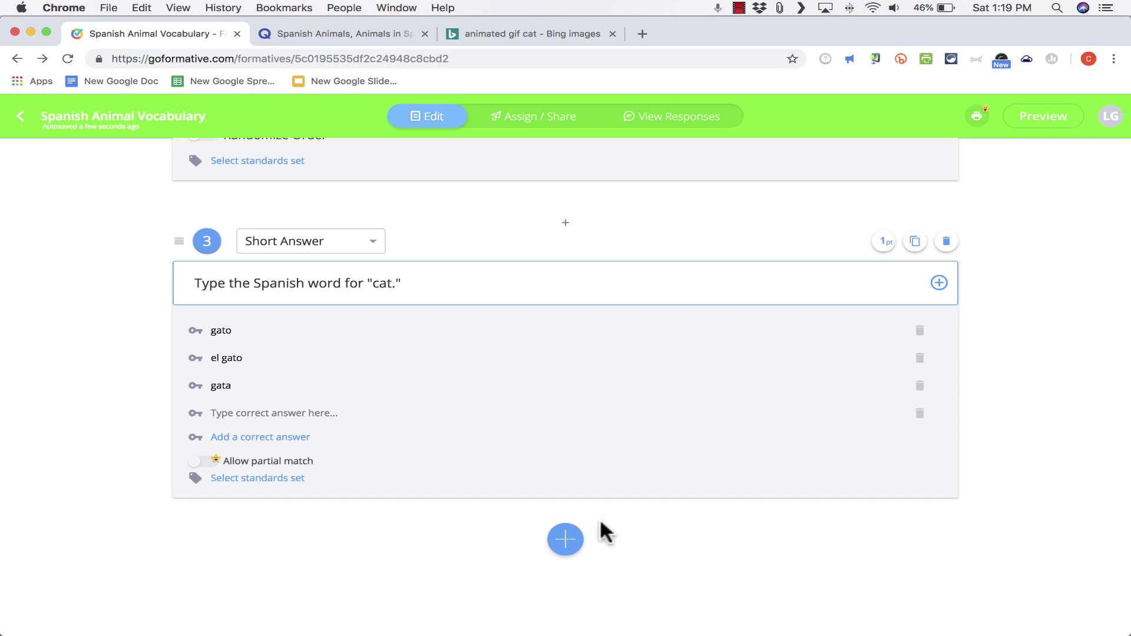
click(566, 539)
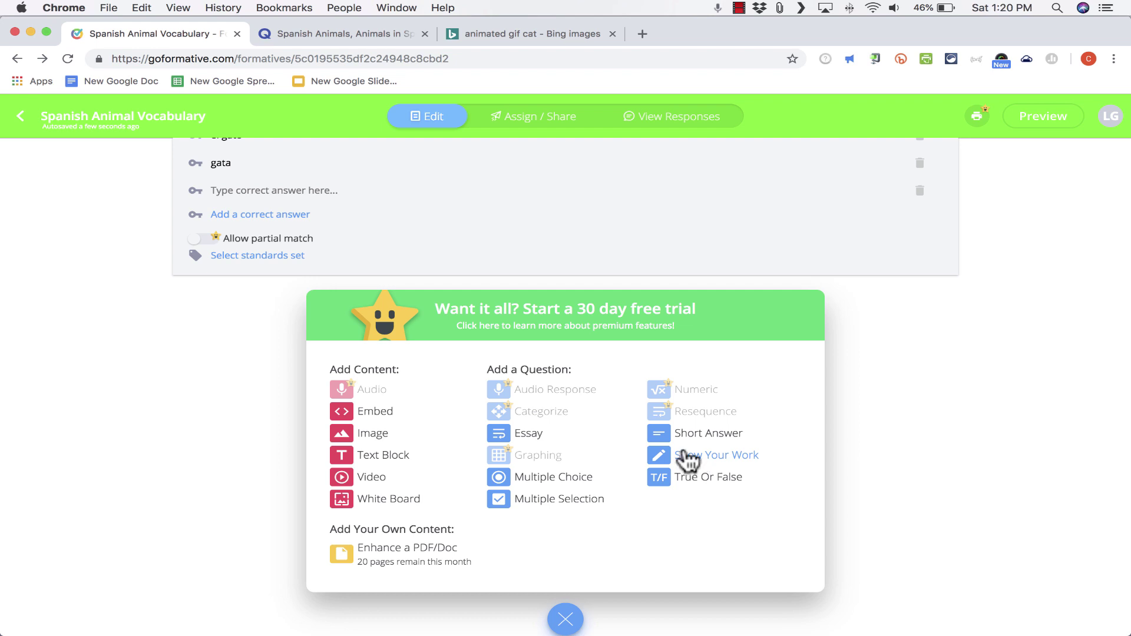
Add Show Your Work question 4 with the prompt Draw "un elefante." and scroll back up
click(693, 457)
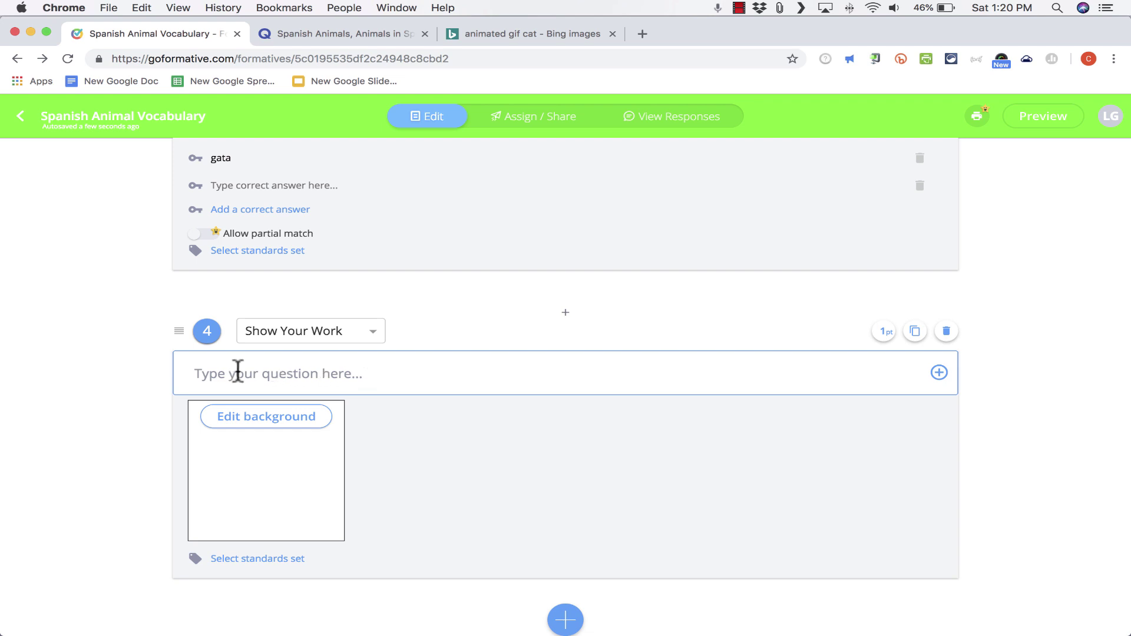
click(338, 365)
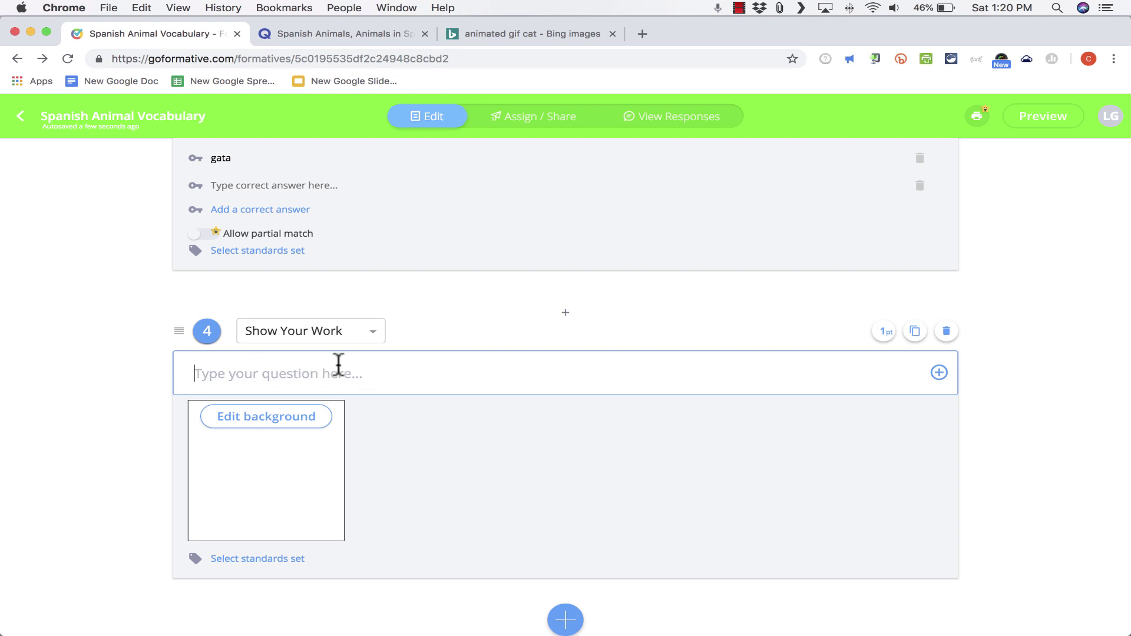
text(C)
key(BackSpace)
text(Draw "un elefante.")
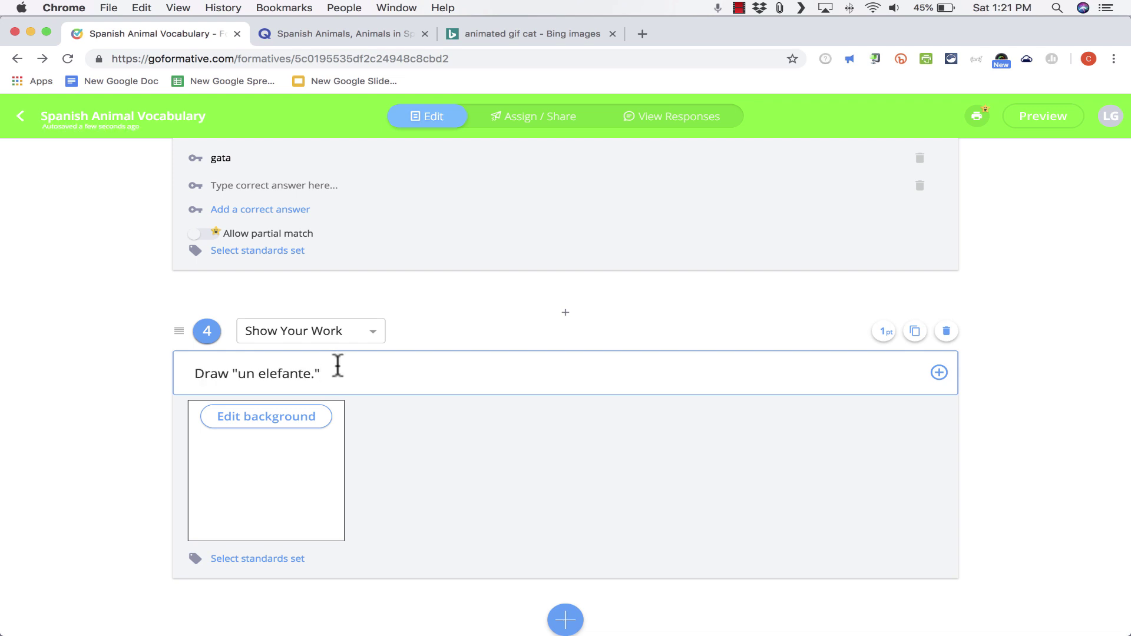
scroll(559, 433, down, 3)
scroll(558, 433, up, 4)
scroll(561, 436, up, 15)
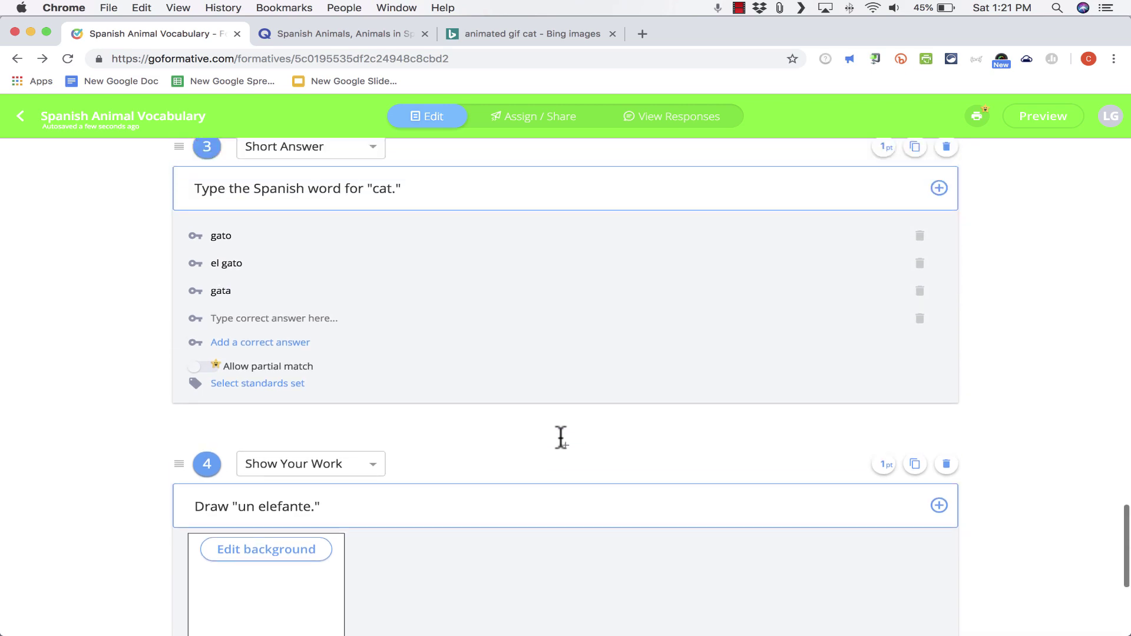
scroll(561, 439, up, 15)
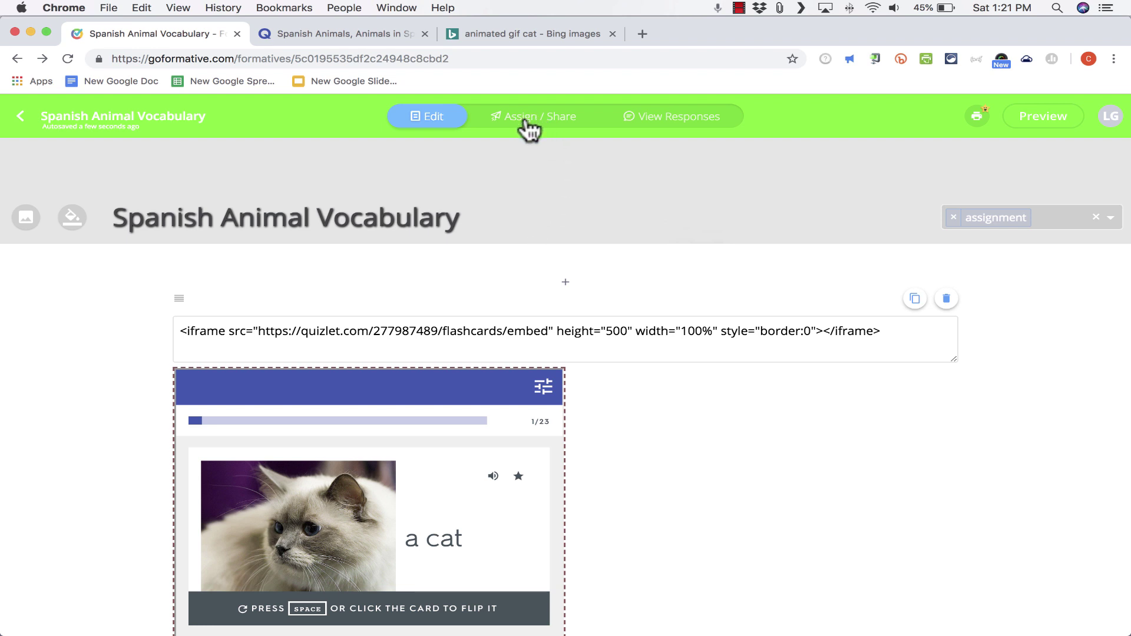
Open Assign / Share and view the Share with Colleagues copy code and link
click(551, 129)
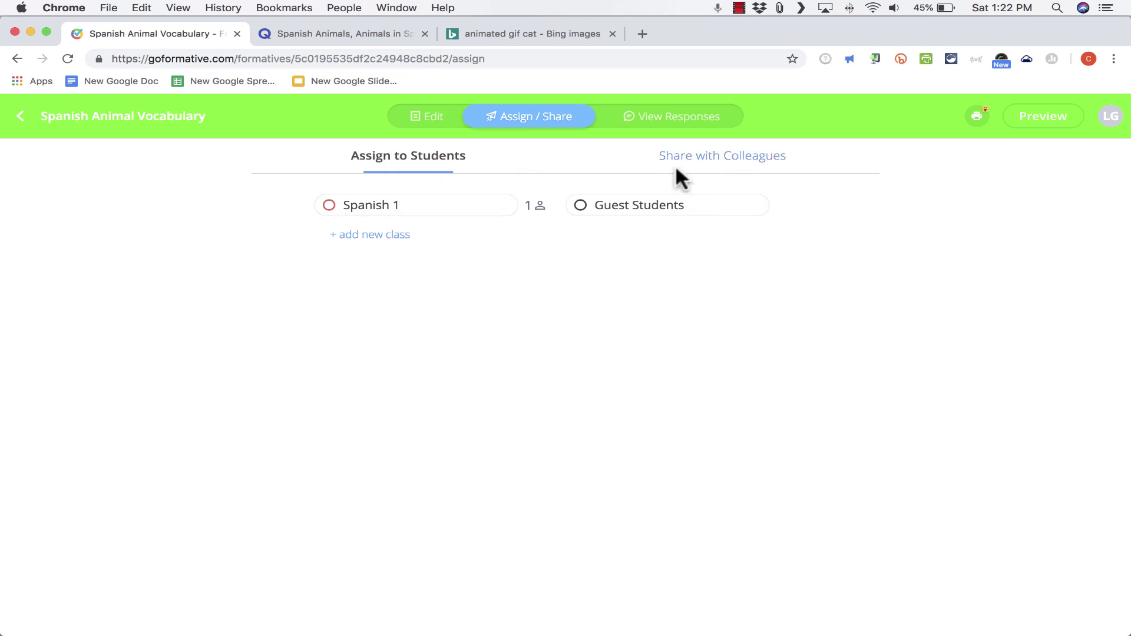
click(702, 159)
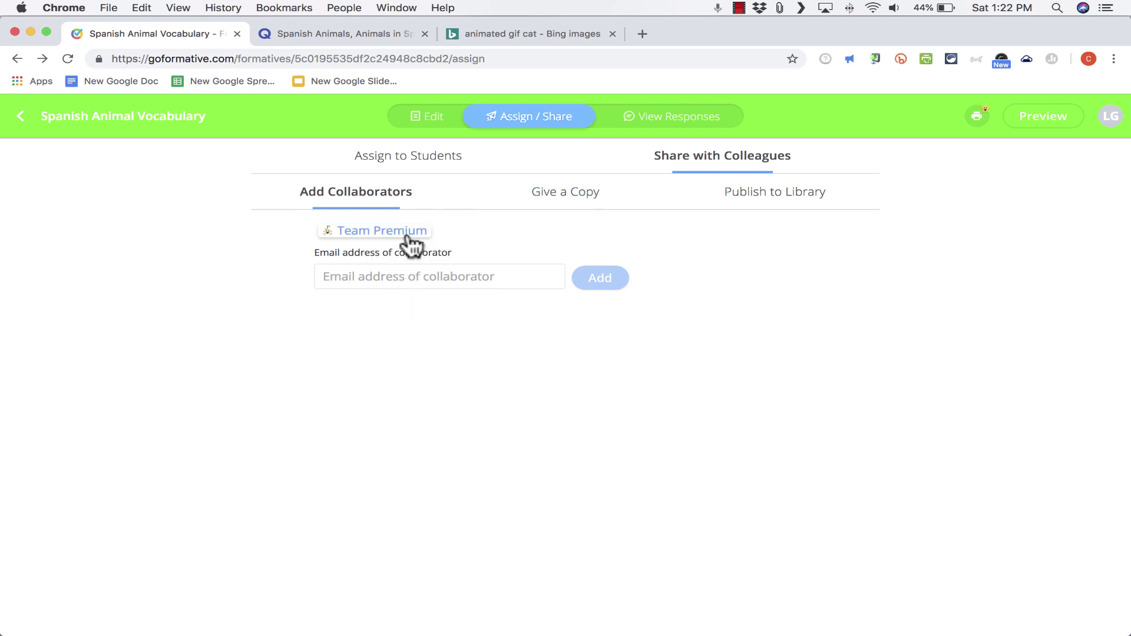
drag(404, 237, 397, 281)
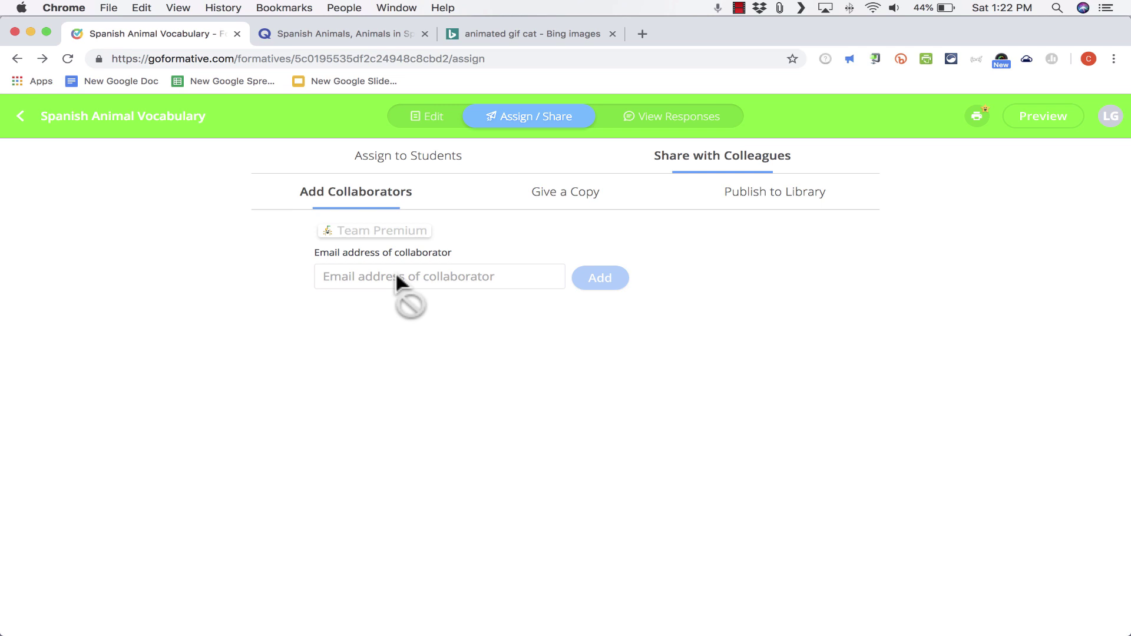
drag(395, 277, 396, 276)
click(560, 203)
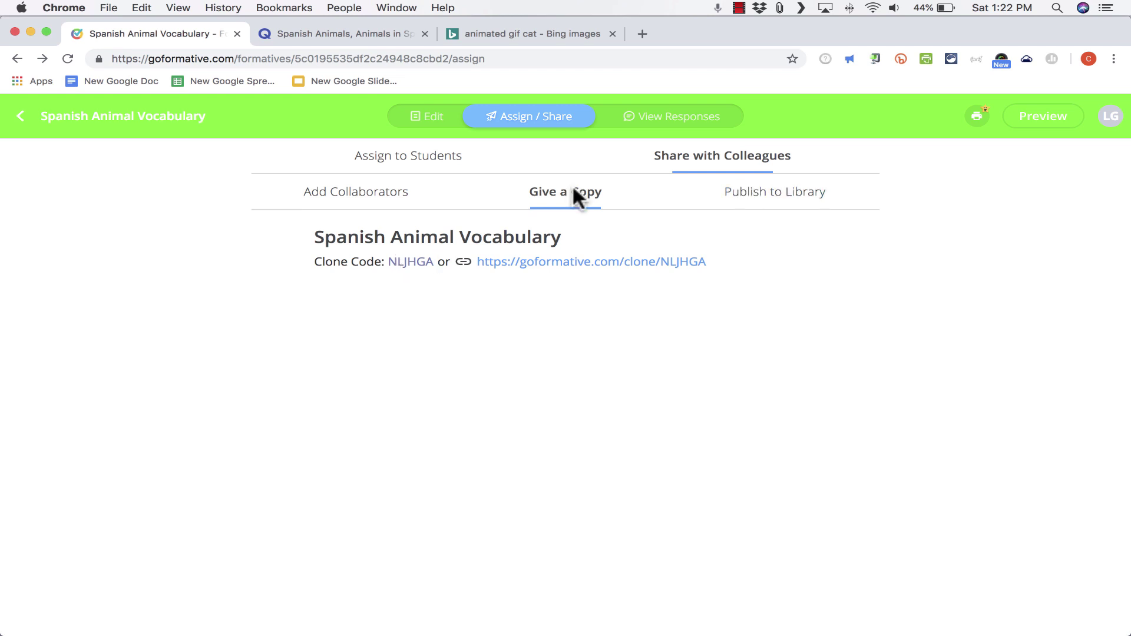
Look over the publish-to-library form, then return to Assign to Students with Spanish 1 and Guest Students
click(775, 194)
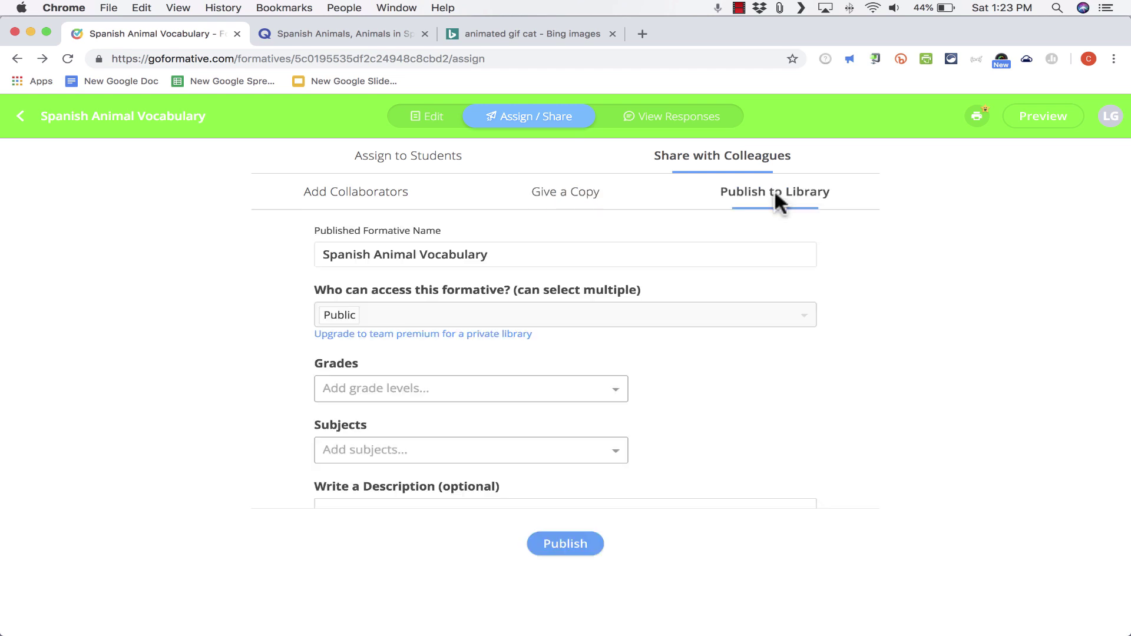
scroll(456, 434, down, 5)
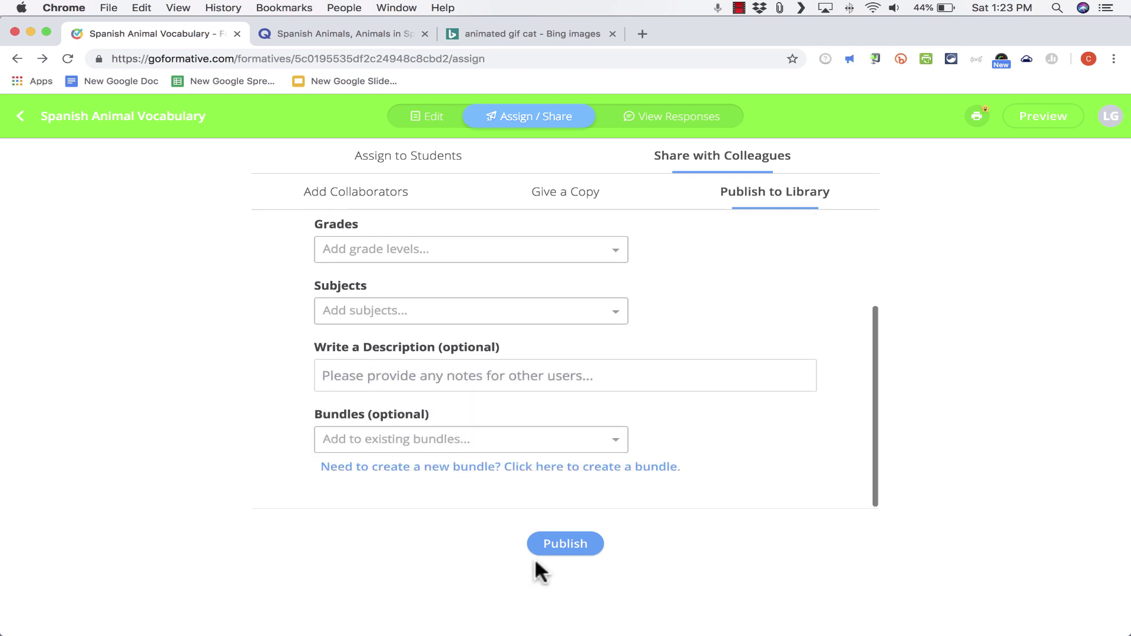
scroll(598, 377, up, 5)
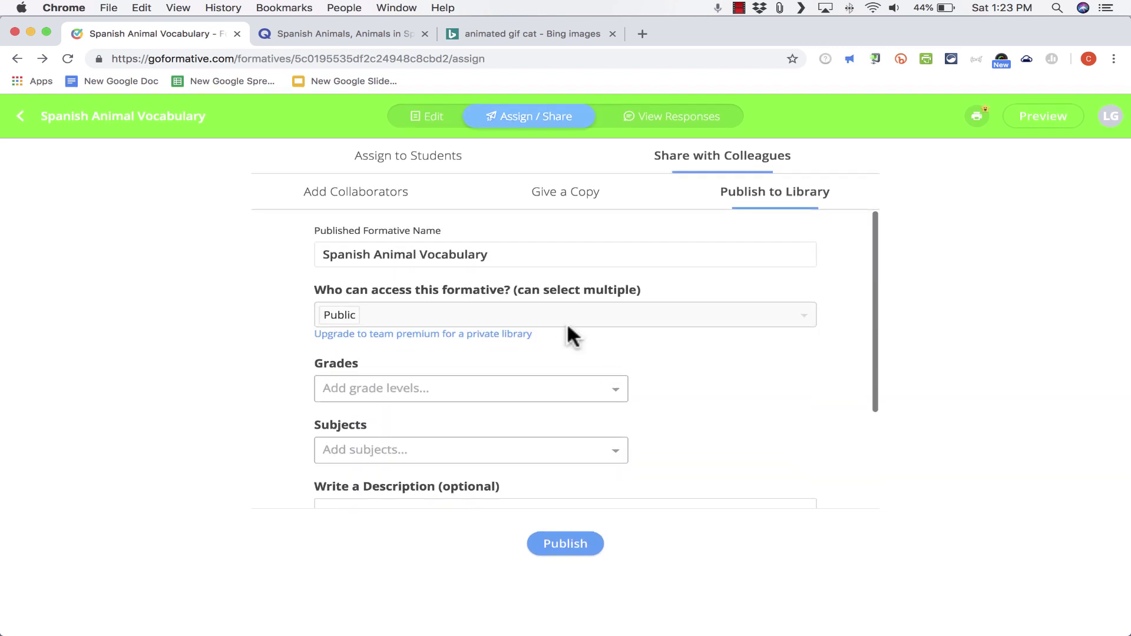
click(360, 192)
click(558, 195)
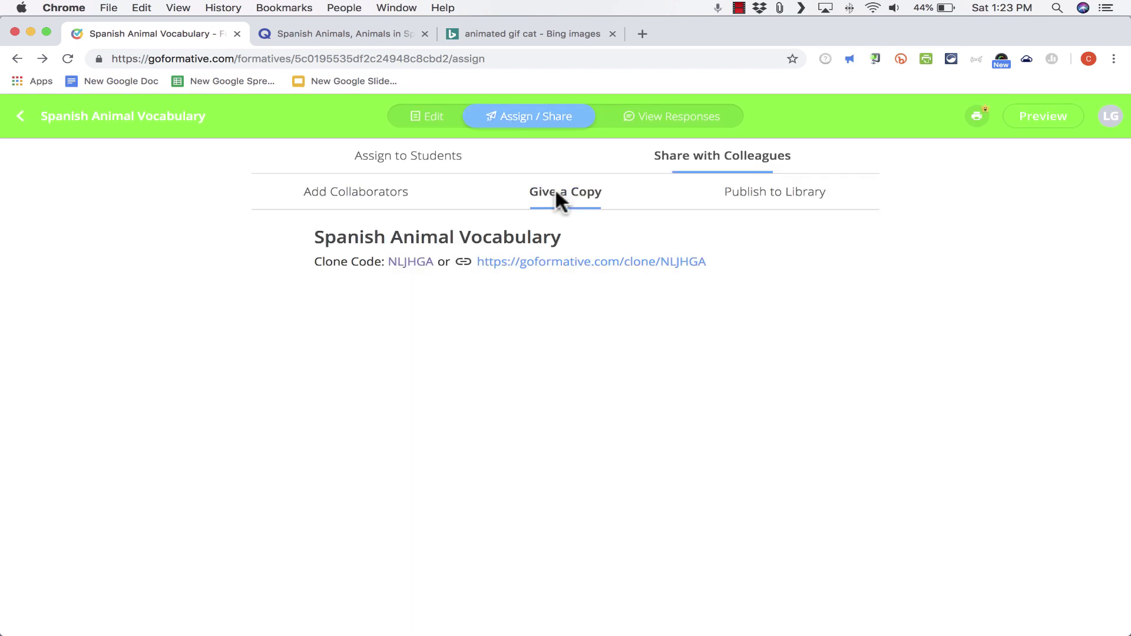
click(424, 165)
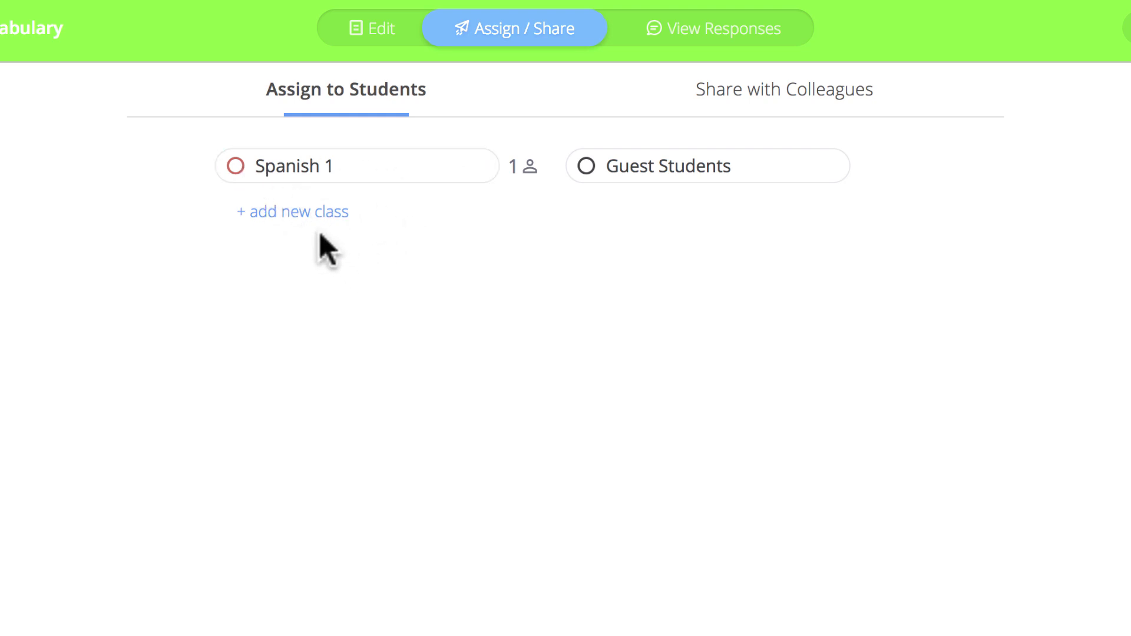
Add a class named 'Span 1', abbreviated S1, with the blue class colour
click(291, 216)
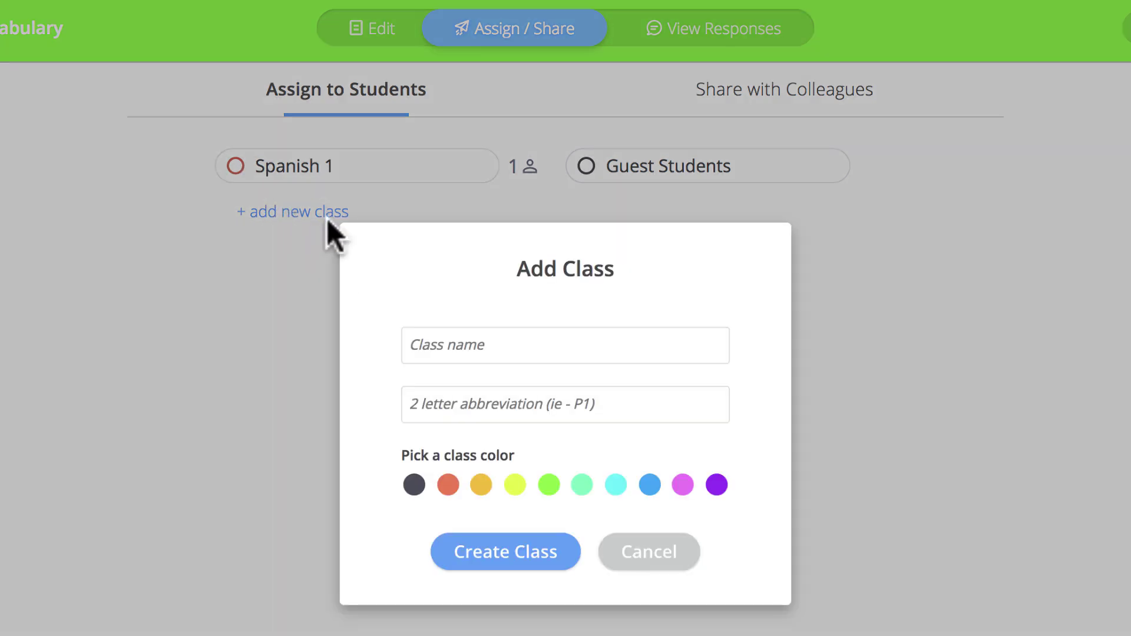
click(629, 345)
text(Spanis)
key(BackSpace)
key(BackSpace)
text(1)
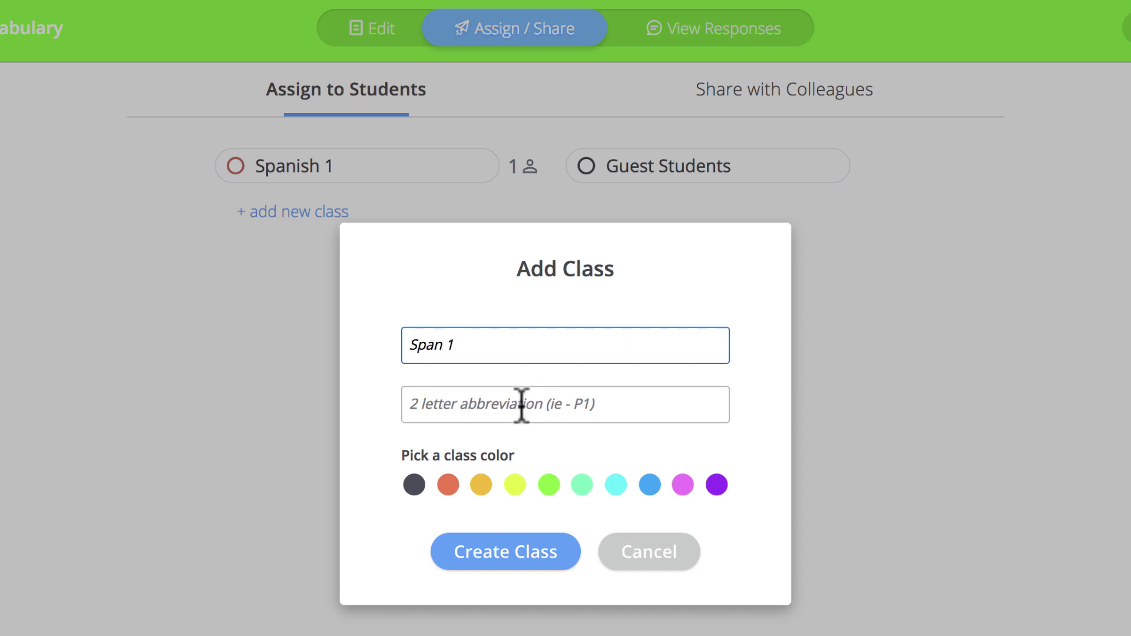
click(514, 406)
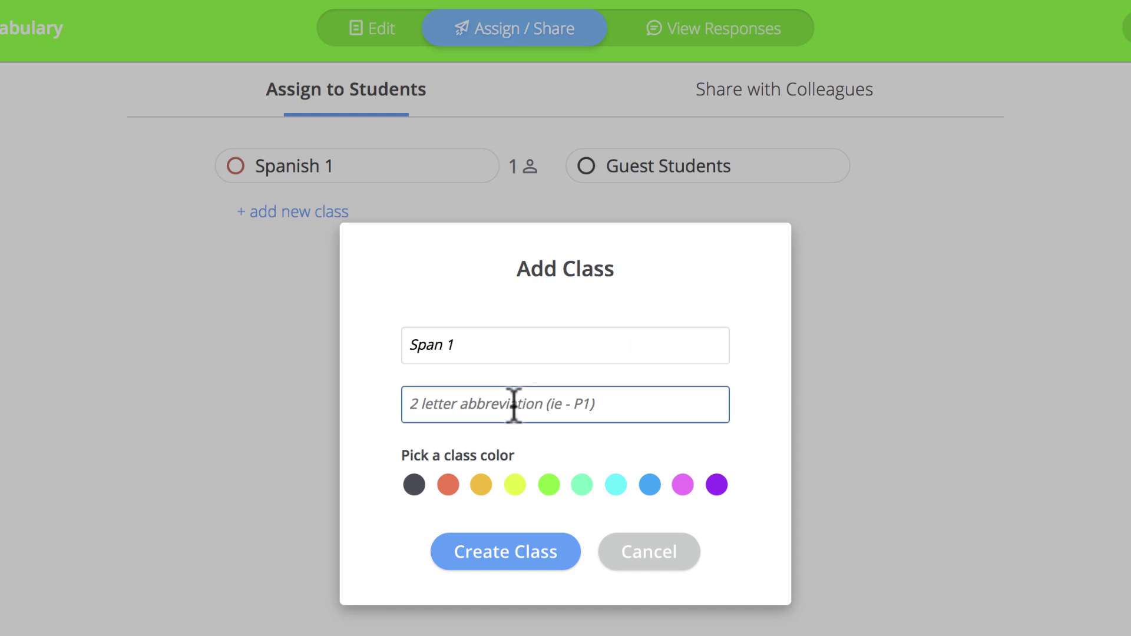
text(S1)
click(648, 483)
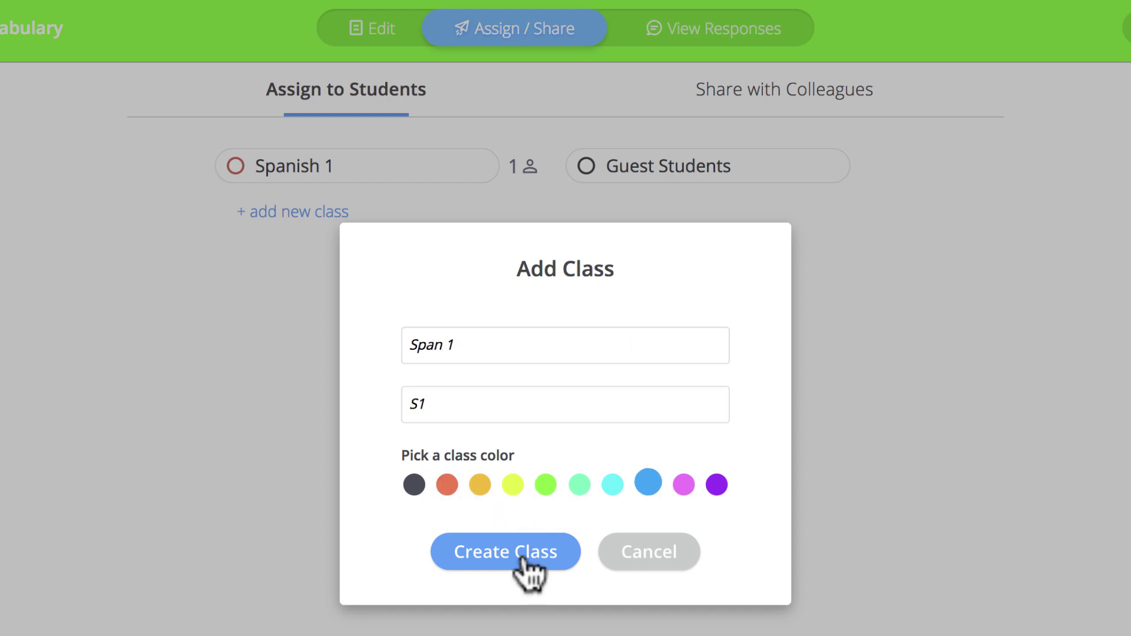
click(524, 560)
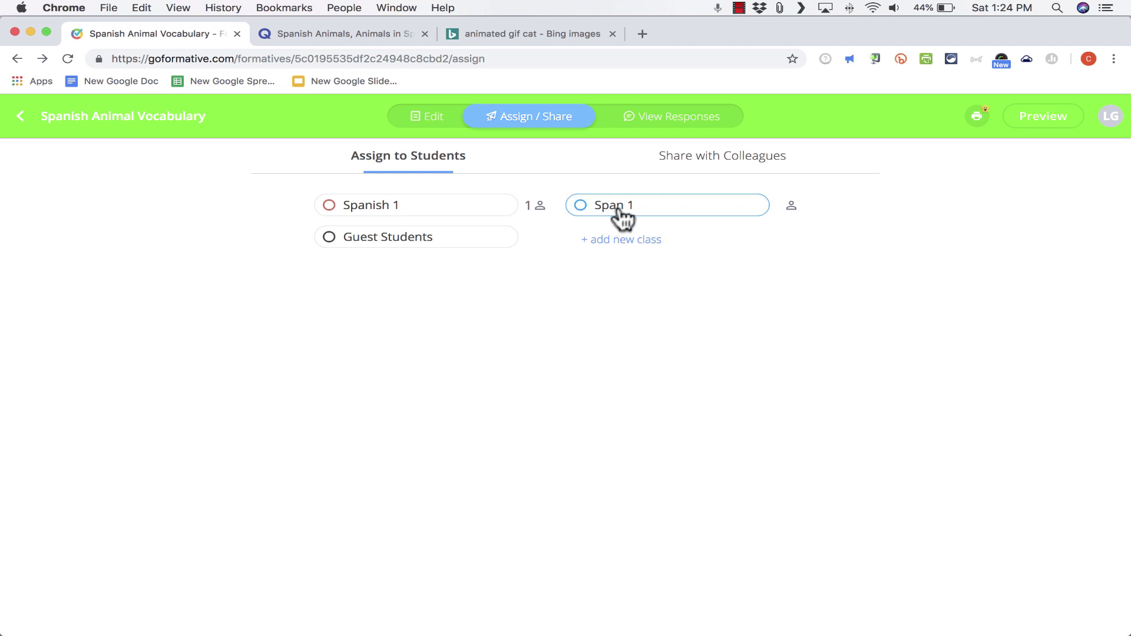
Assign Spanish Animal Vocabulary to Span 1 and Spanish 1, leaving scores and answers on Don't show
click(581, 206)
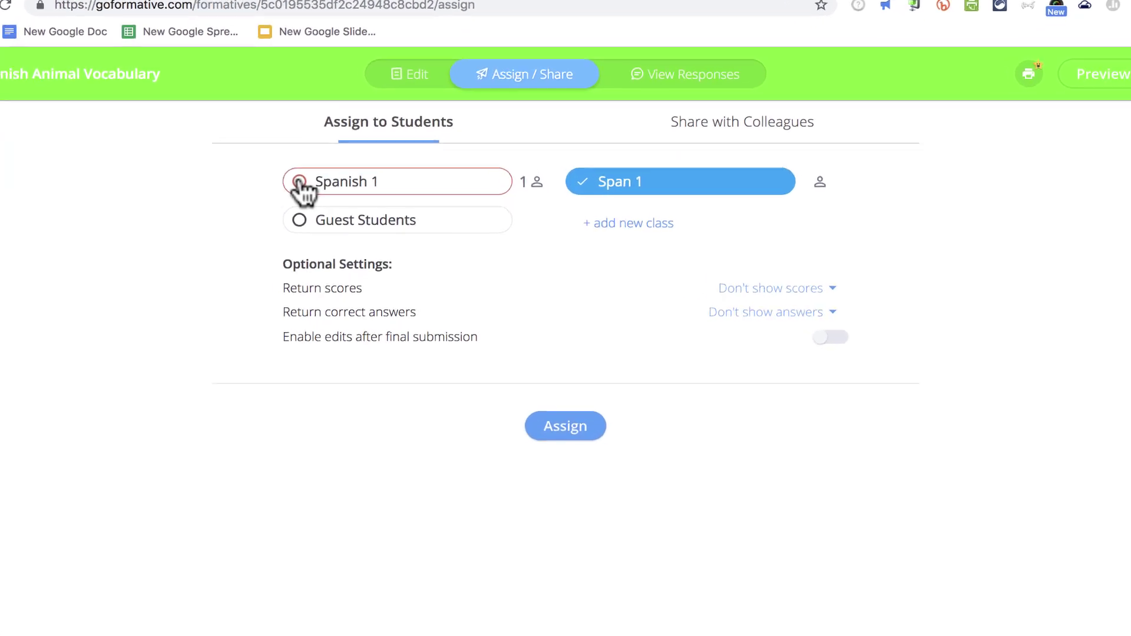
click(330, 207)
click(286, 170)
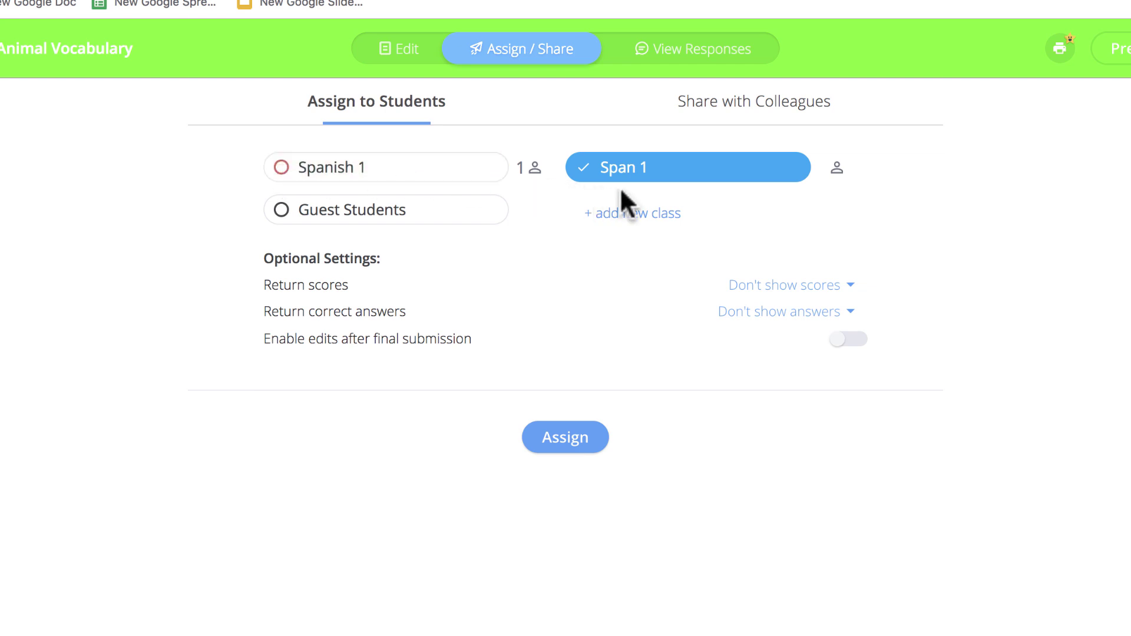
click(849, 287)
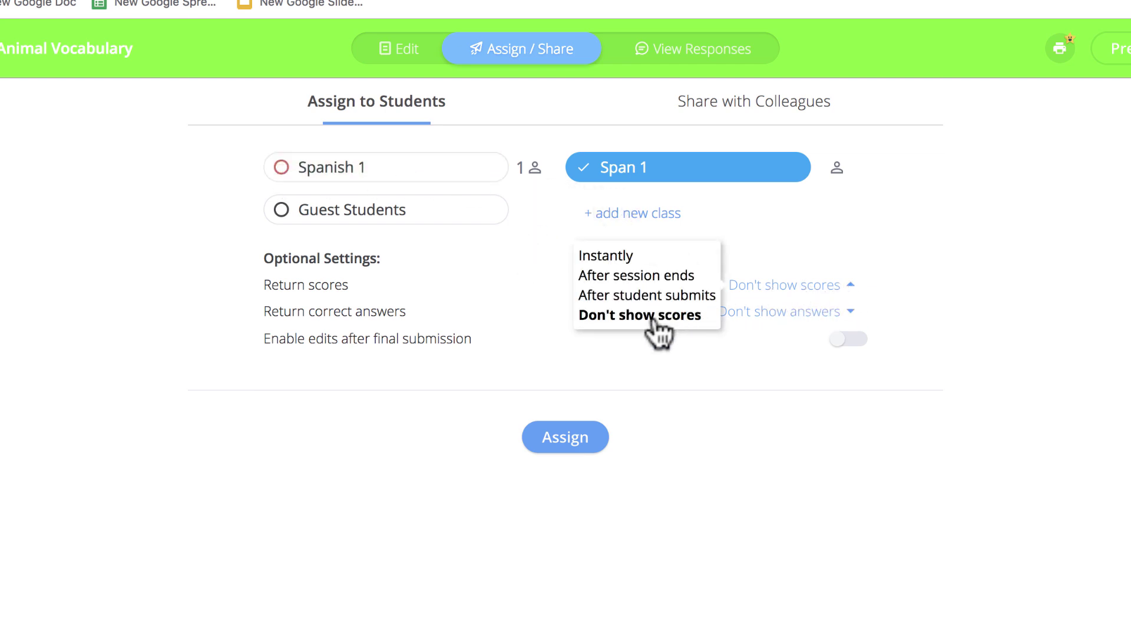
click(847, 321)
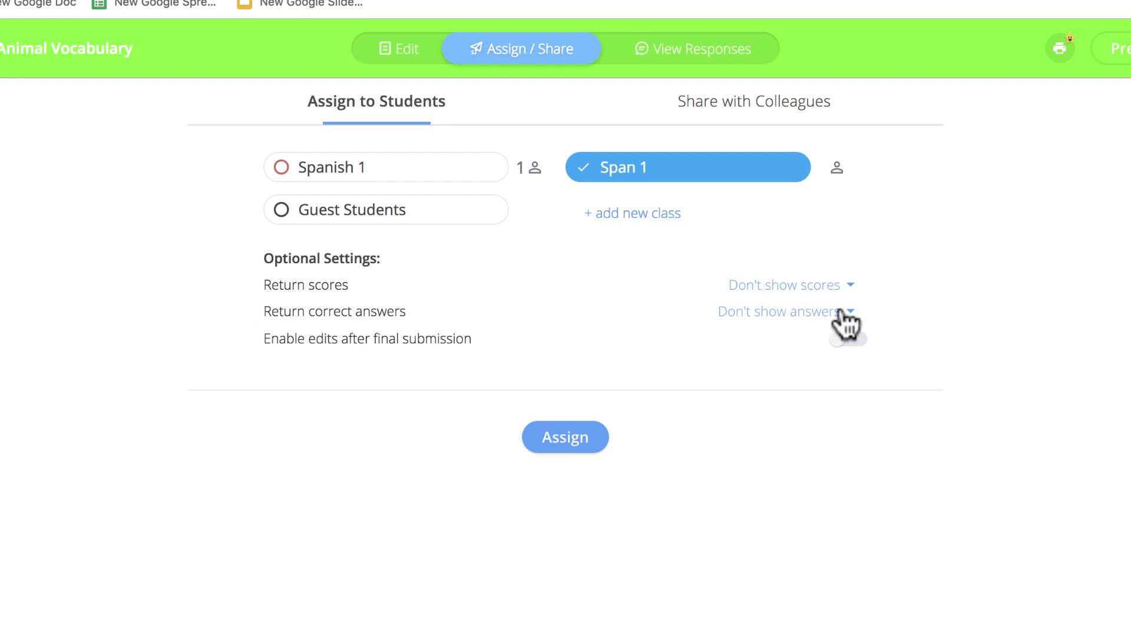
click(845, 316)
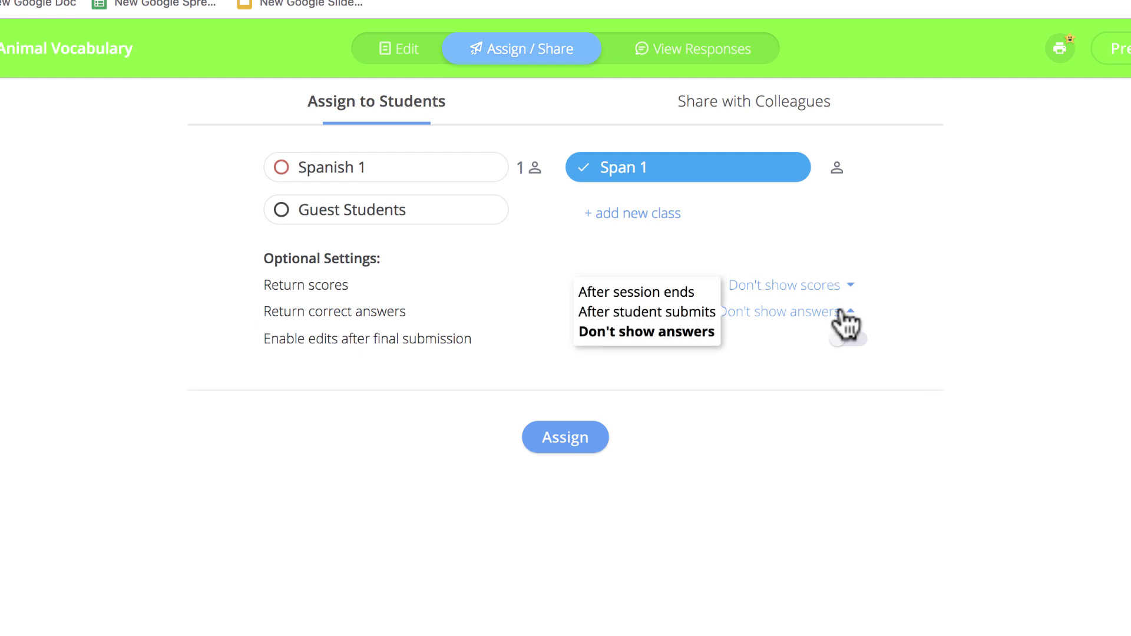
click(774, 406)
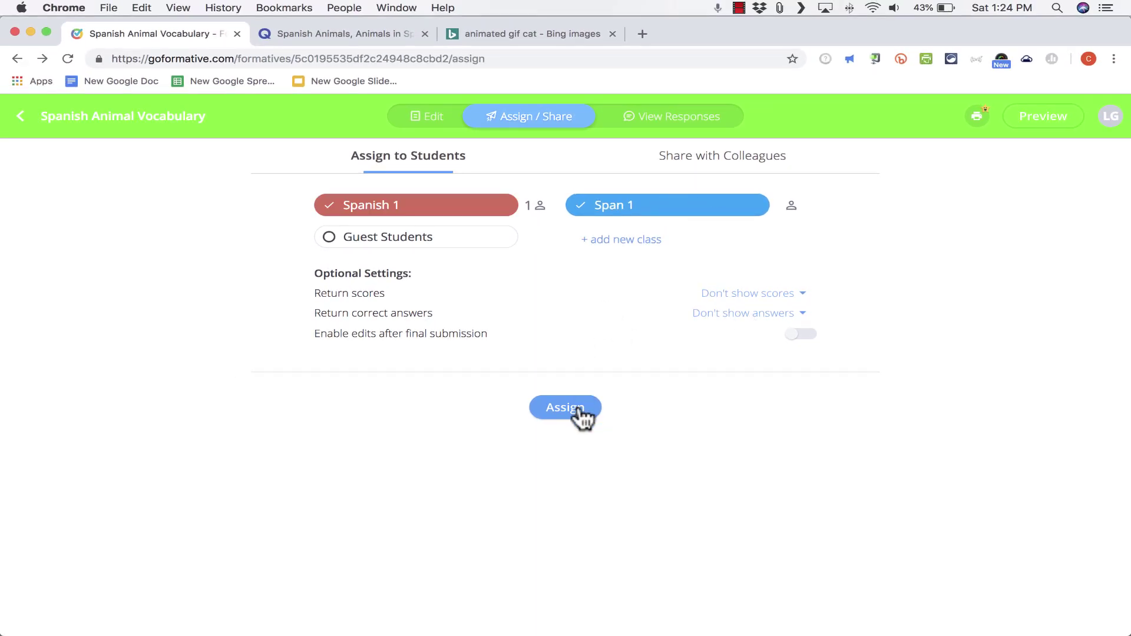
click(580, 408)
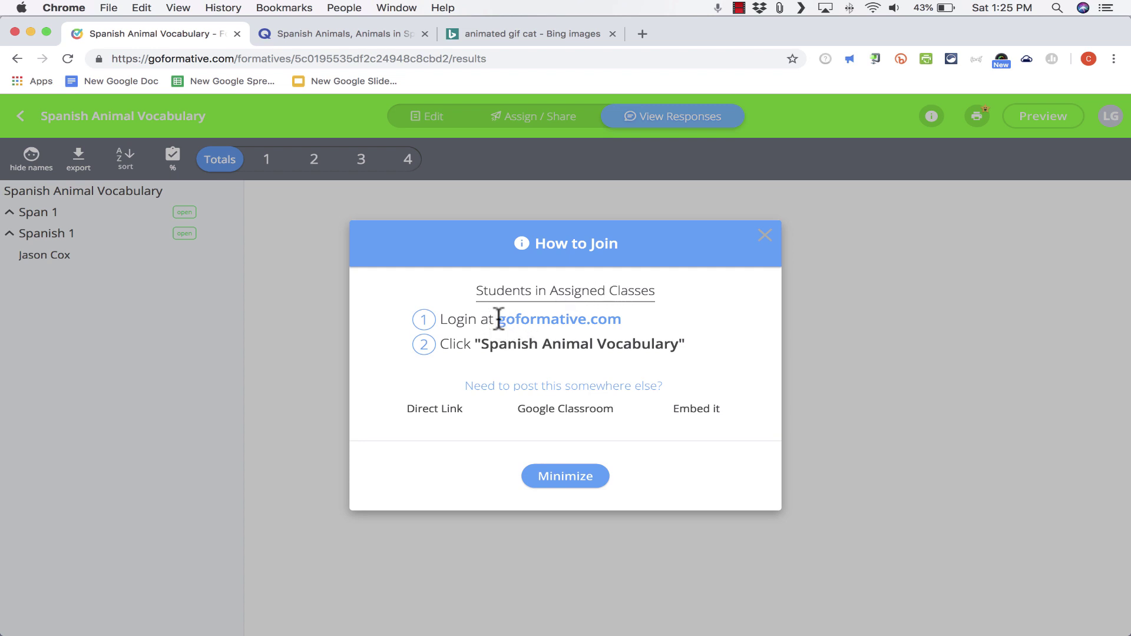
Highlight the goformative.com address and title, minimize the How to Join instructions, and return to Formatives
drag(499, 318, 594, 323)
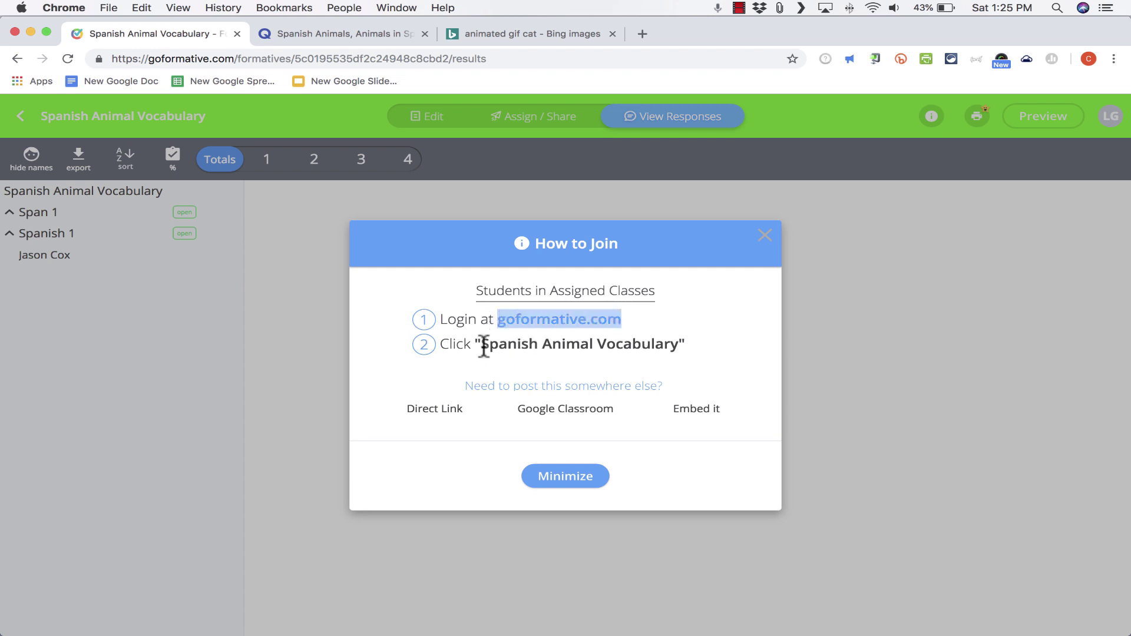
drag(484, 346, 663, 347)
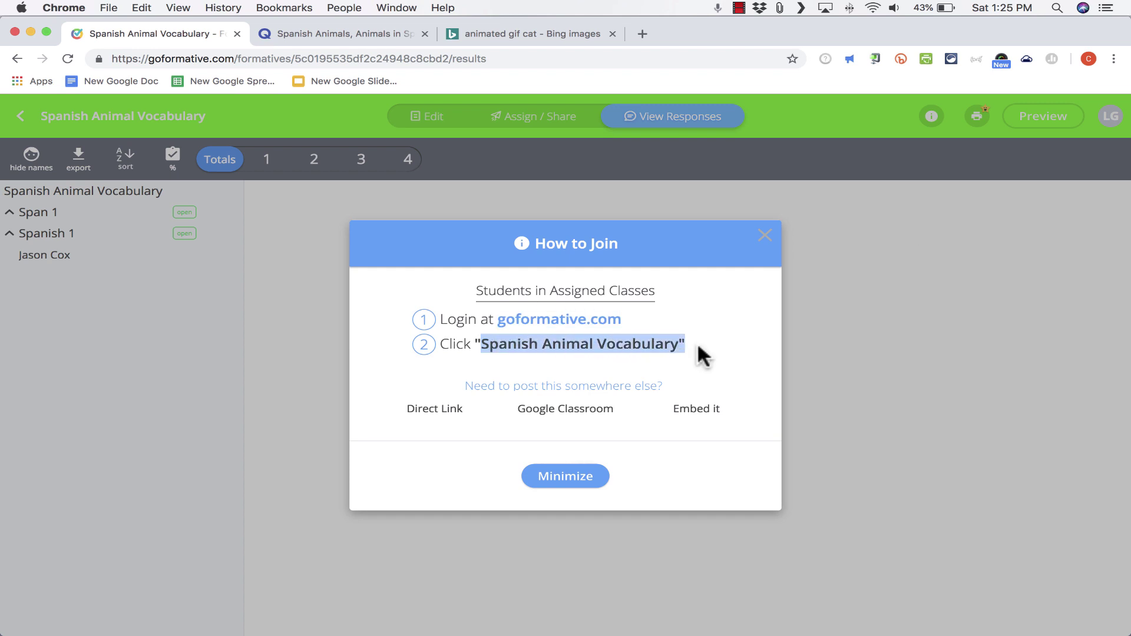
click(583, 486)
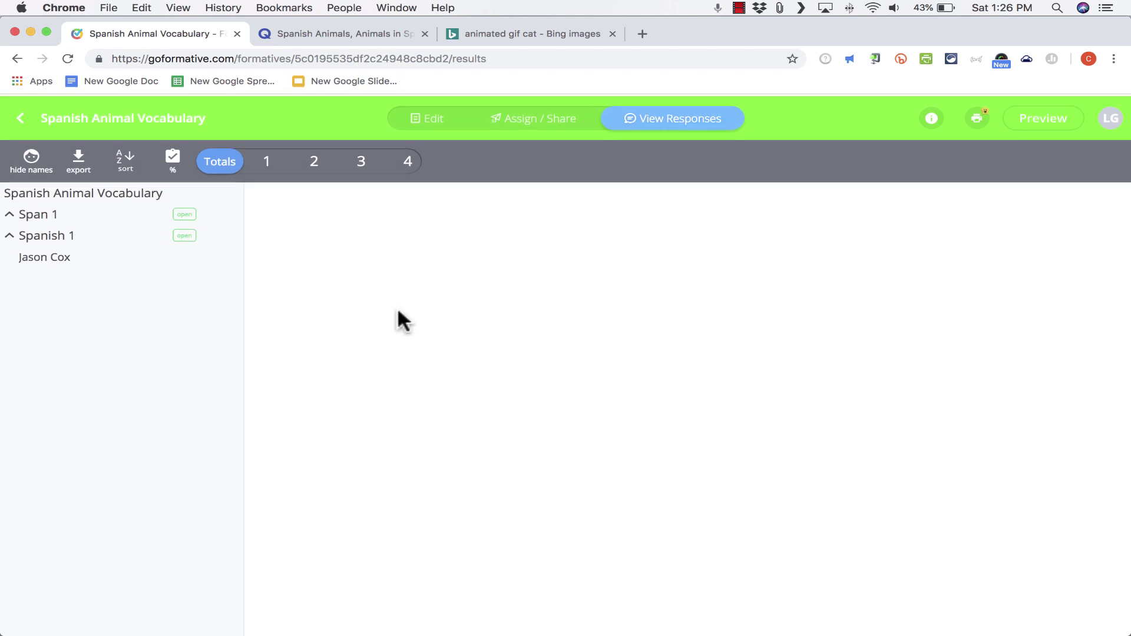
click(22, 120)
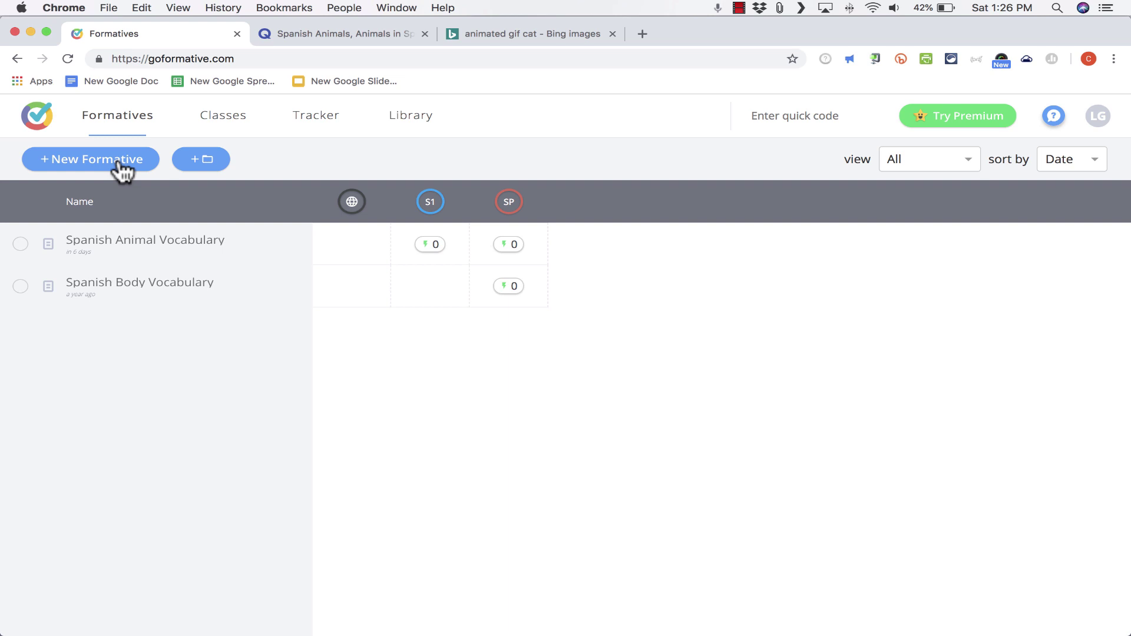
In Classes, start adding self-created student accounts to Span 1, cancel, then highlight its join code
click(232, 128)
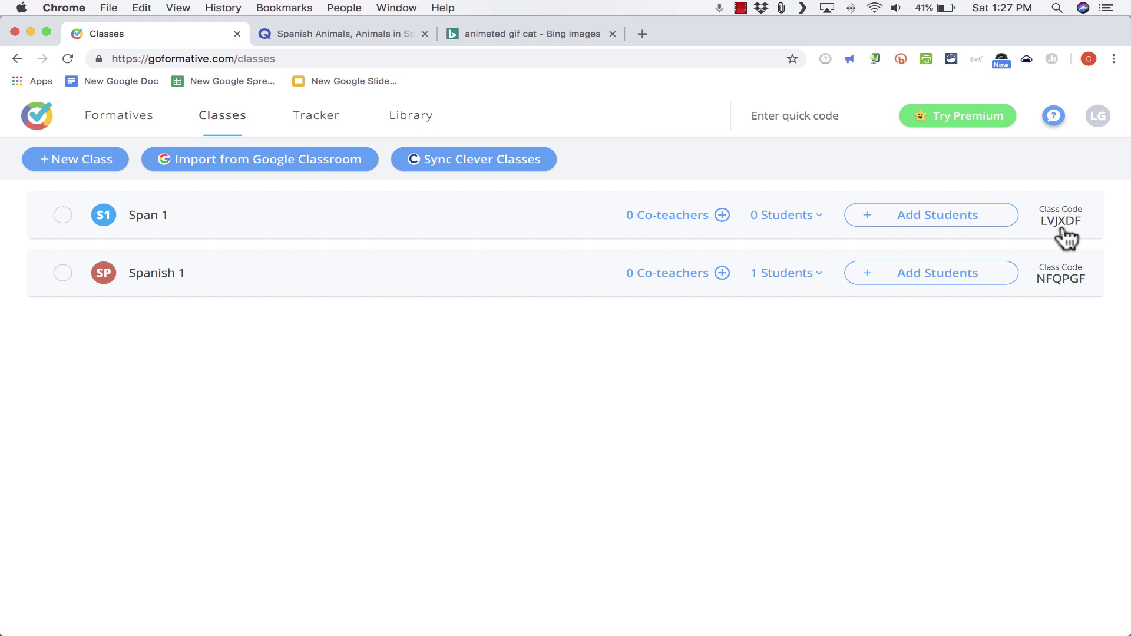
click(911, 226)
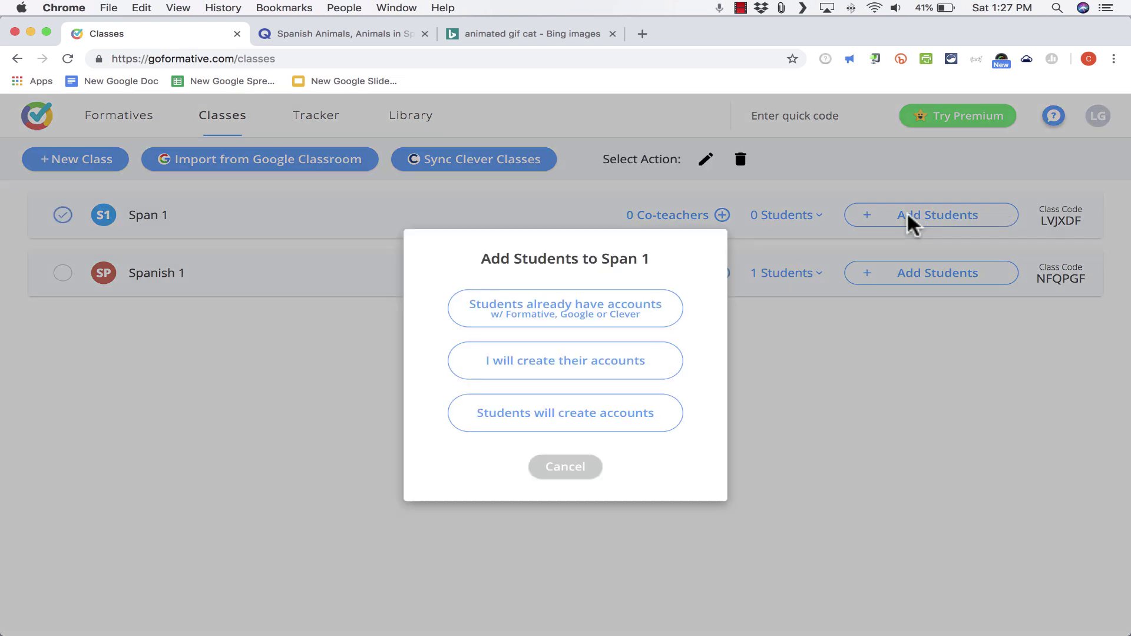
click(533, 370)
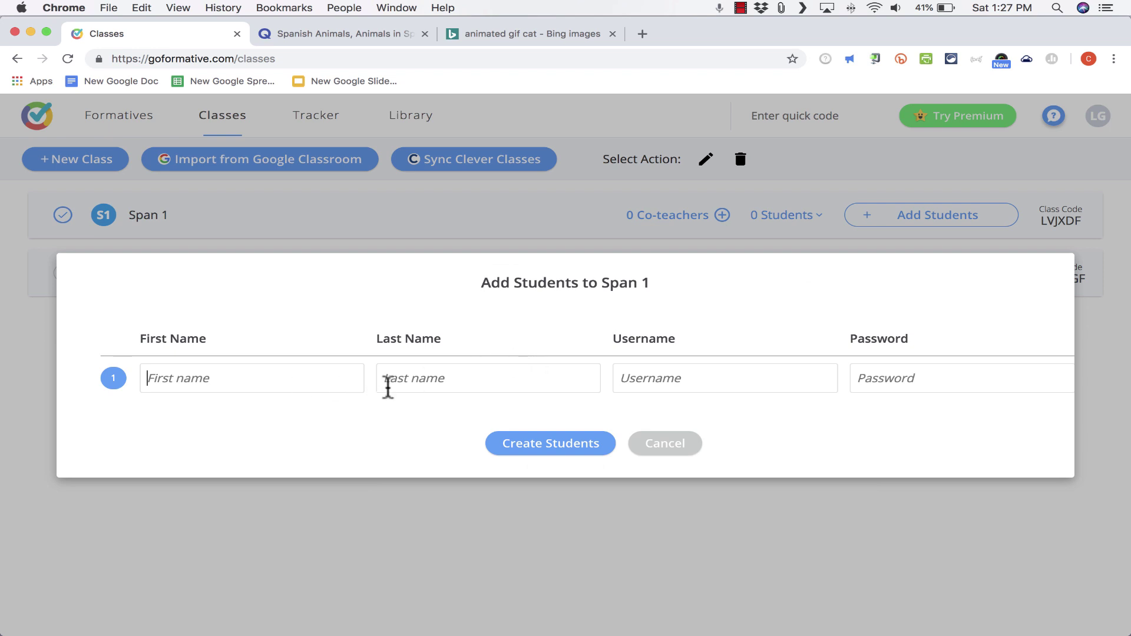
click(981, 379)
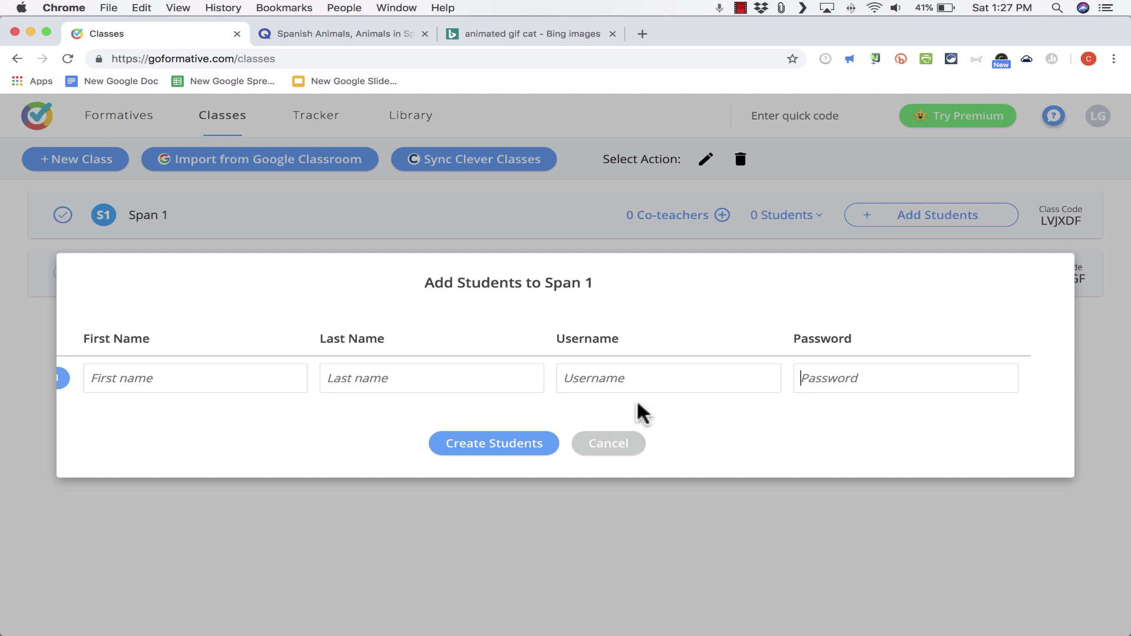
scroll(651, 401, left, 2)
click(665, 444)
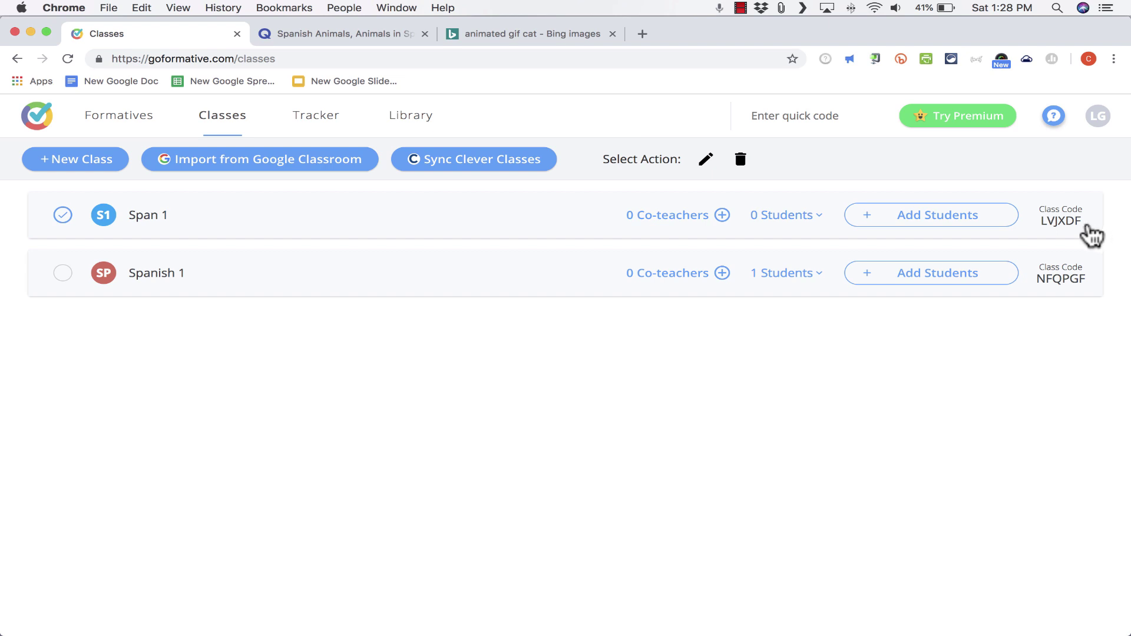
drag(1084, 225, 1037, 223)
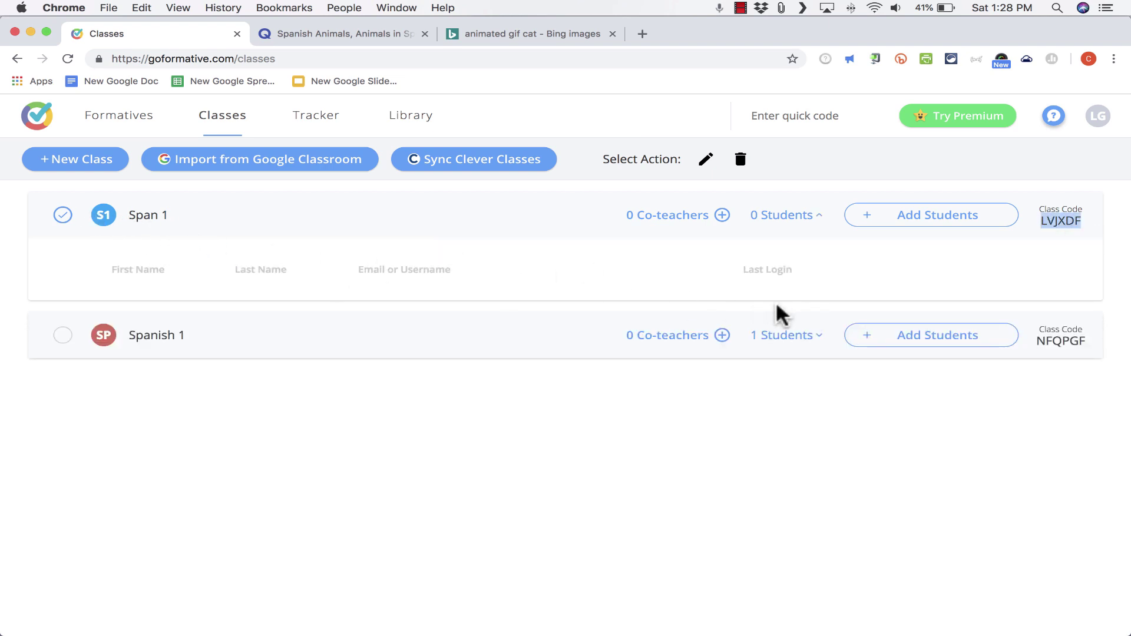
click(921, 424)
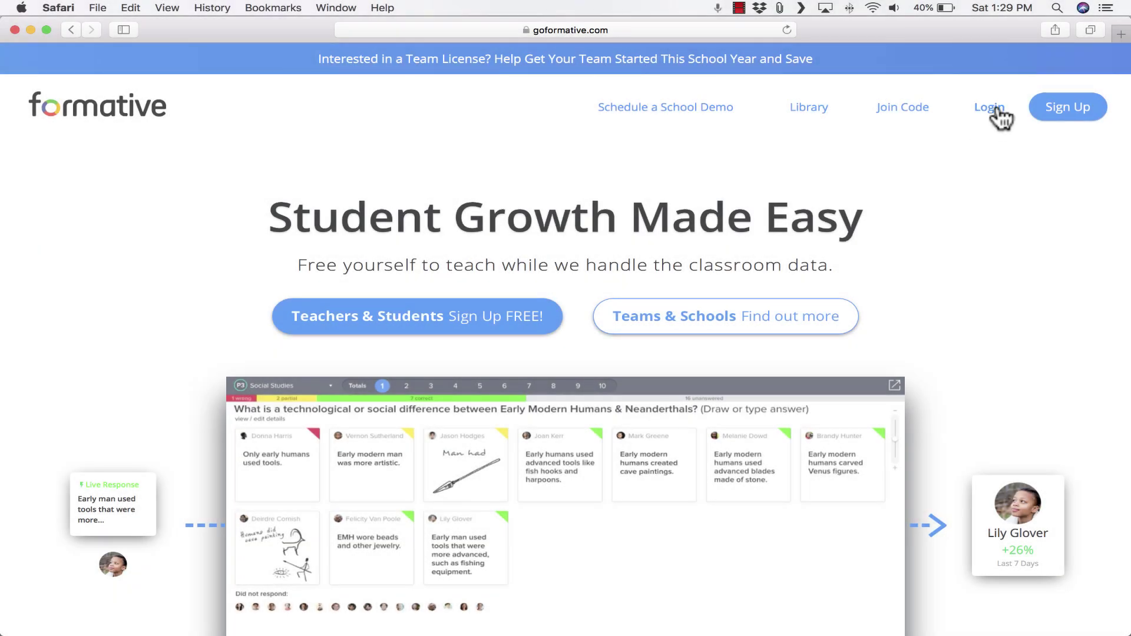
Log in to the student account with its username and password
click(992, 107)
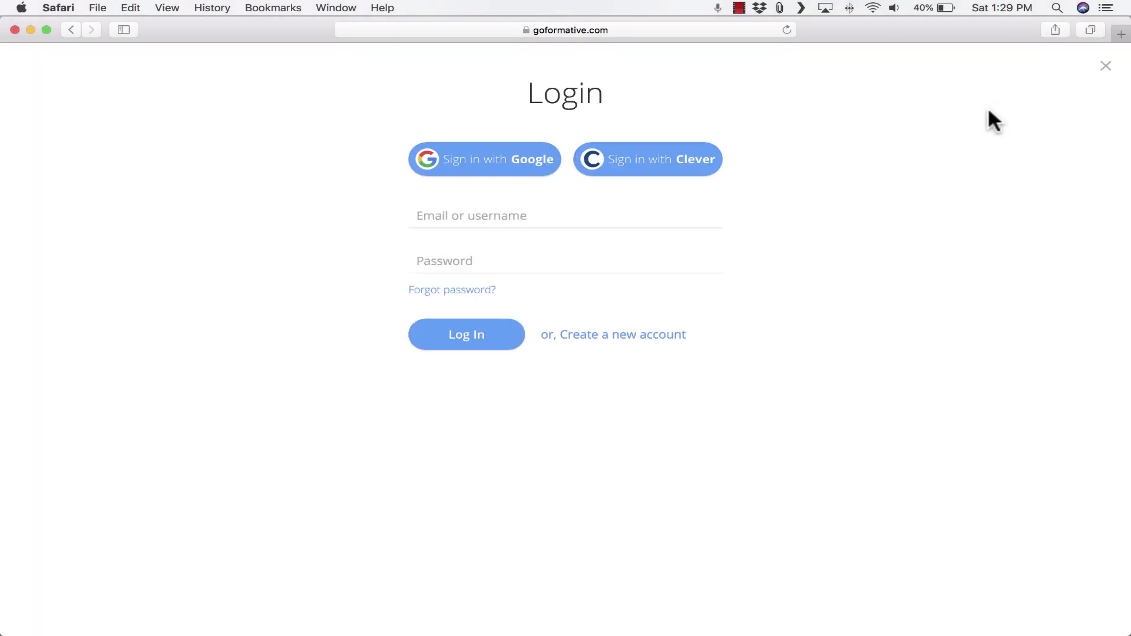
click(525, 205)
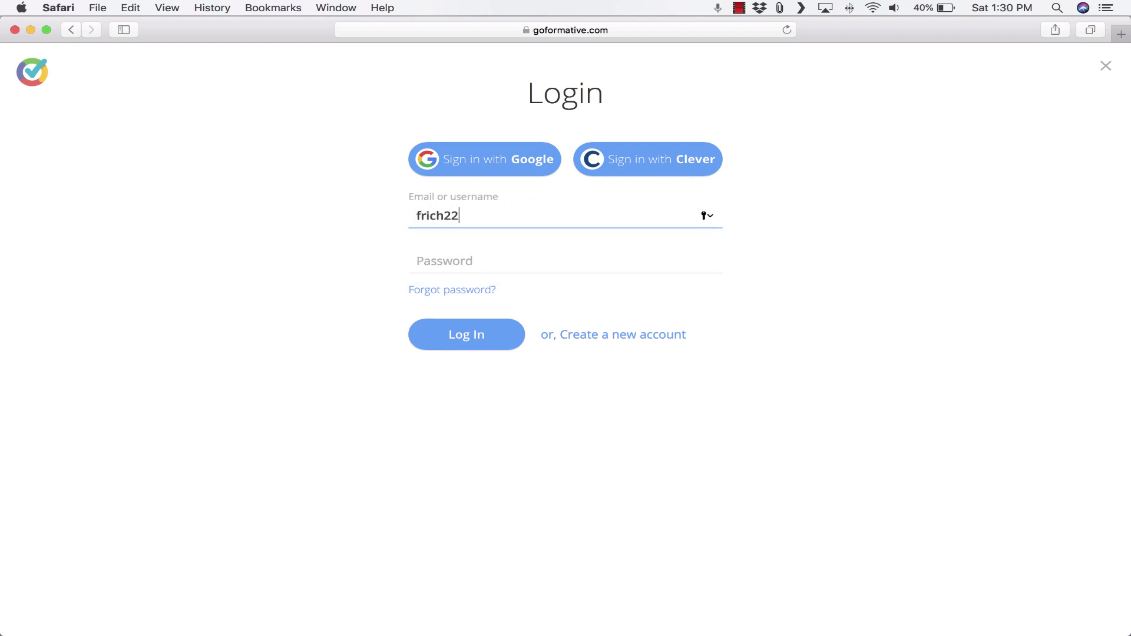
key(Tab)
text(********)
click(450, 346)
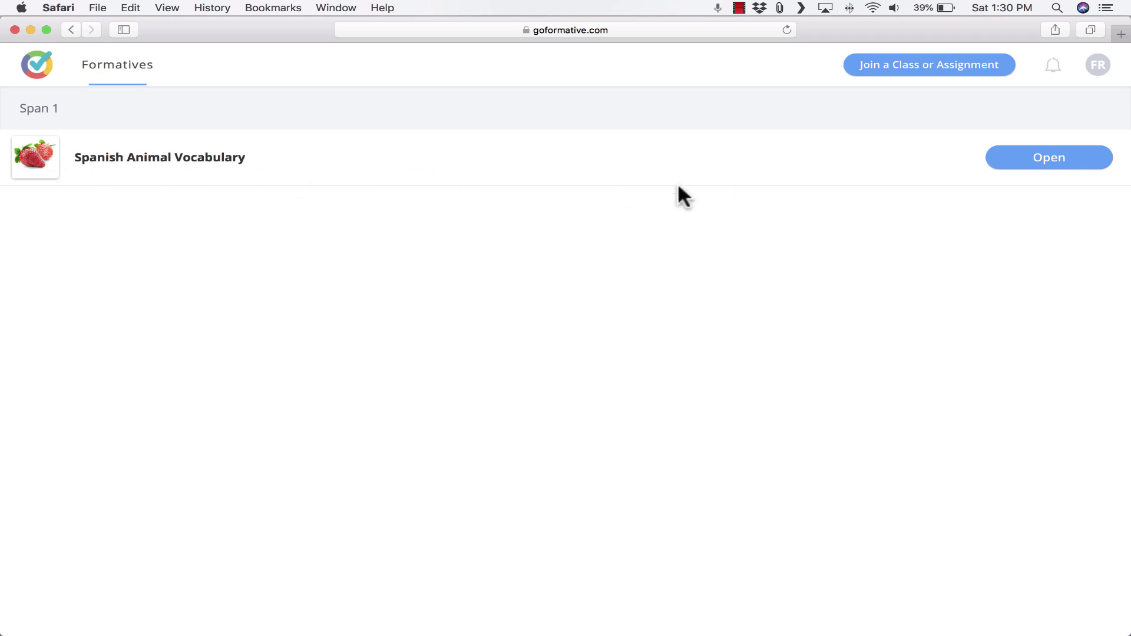
Open the Spanish Animal Vocabulary assignment and briefly play and pause the farm animals video
click(1060, 159)
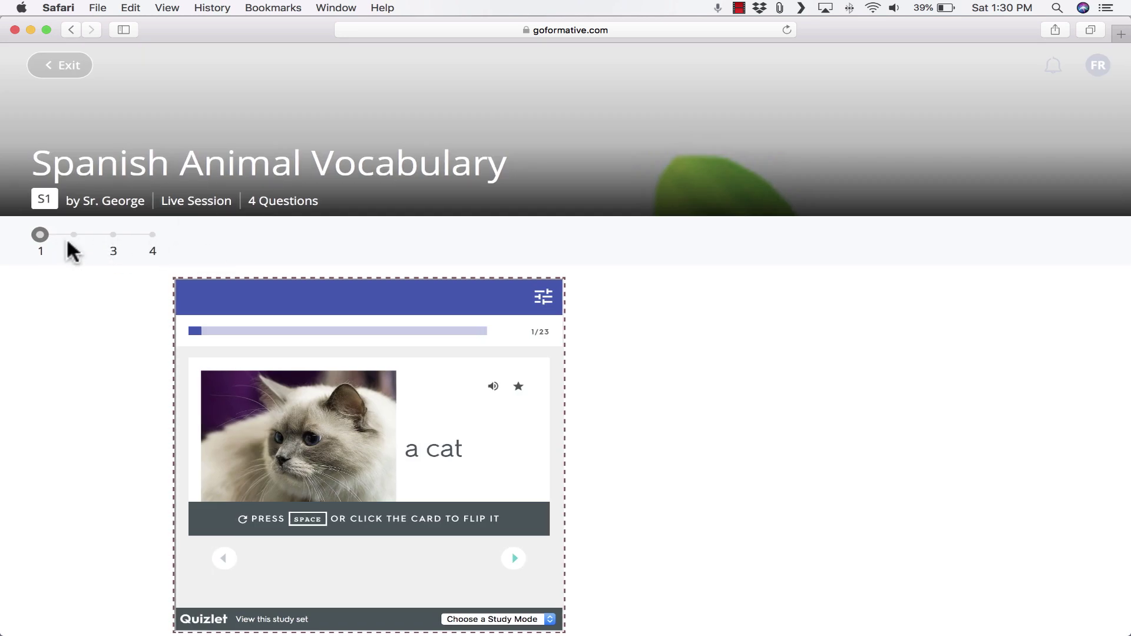
scroll(429, 328, down, 3)
scroll(436, 357, down, 1)
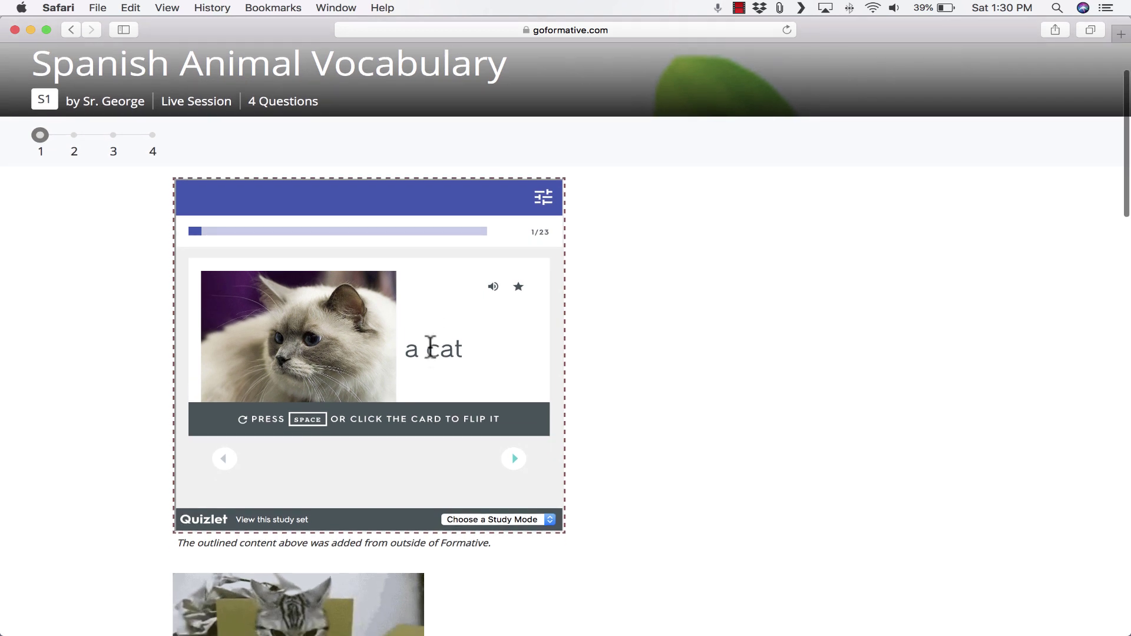
scroll(465, 436, down, 10)
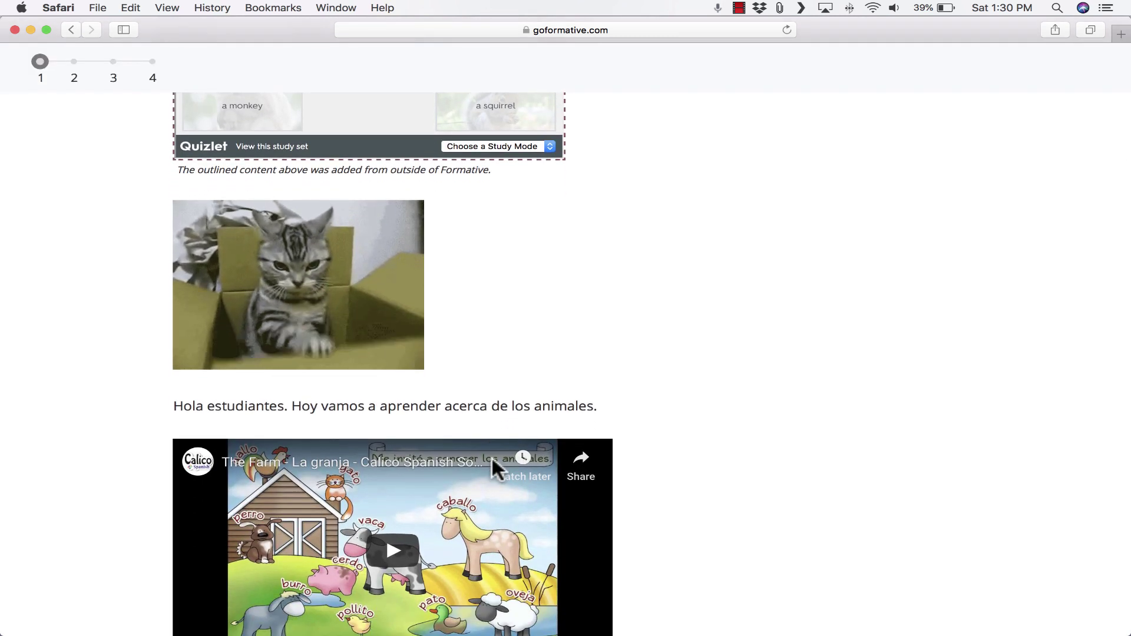
scroll(491, 457, down, 5)
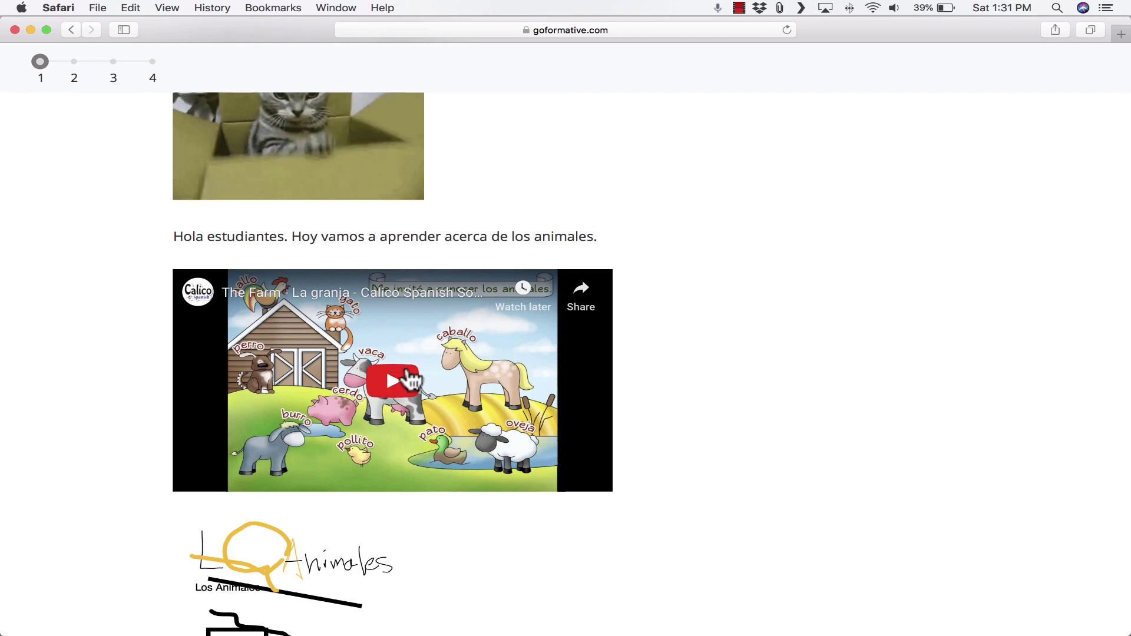
click(200, 479)
click(200, 478)
scroll(335, 475, down, 7)
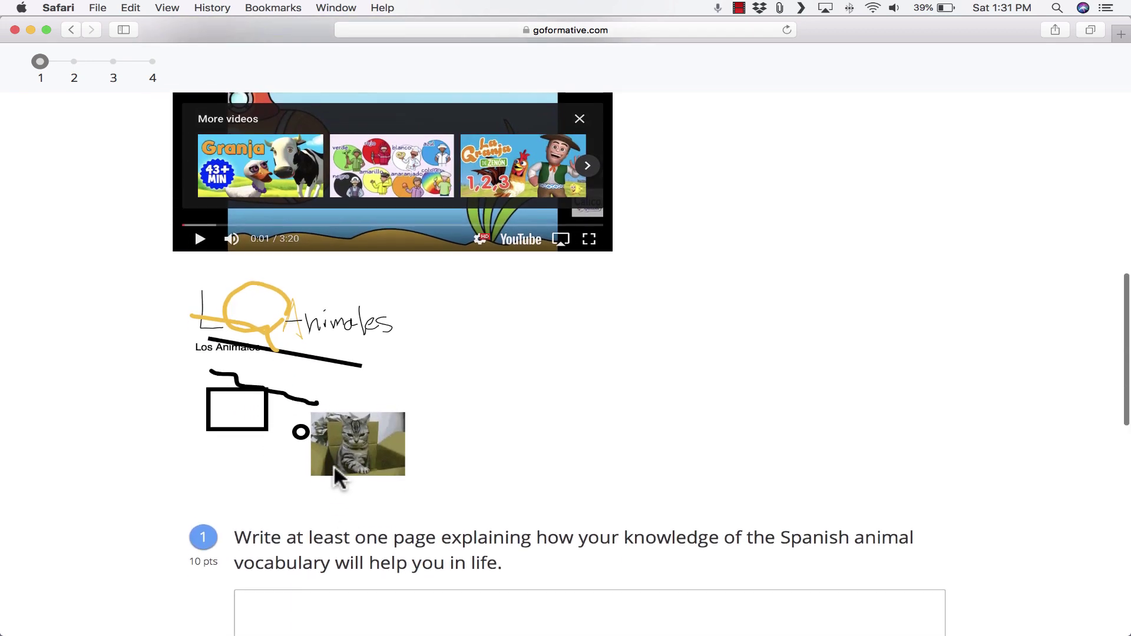
scroll(365, 401, down, 4)
scroll(365, 395, down, 3)
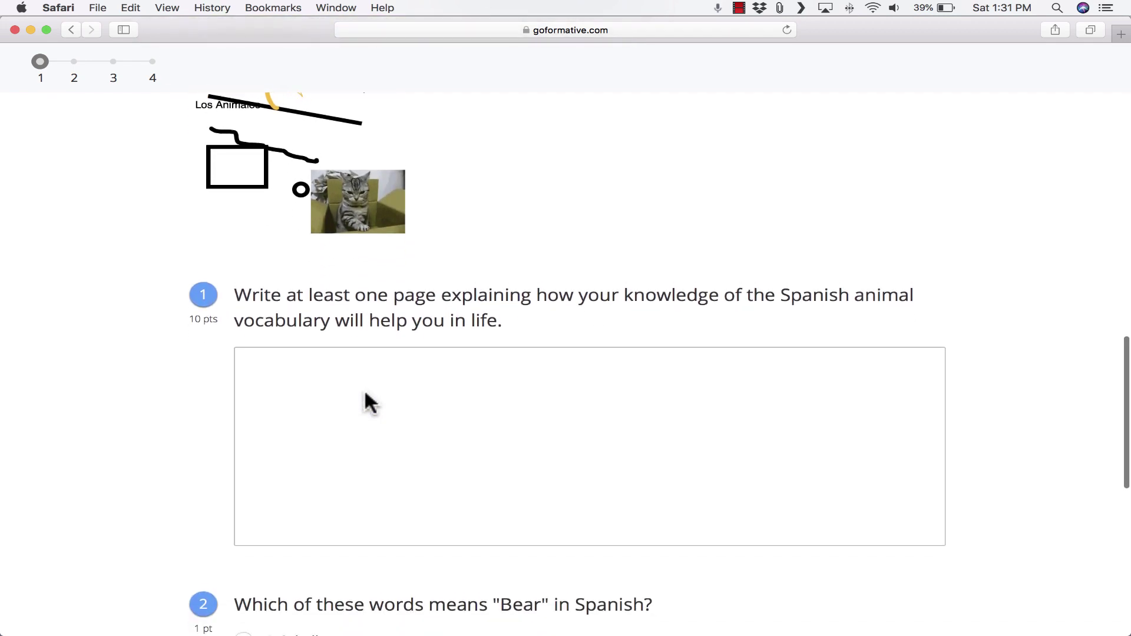
scroll(388, 351, up, 5)
scroll(389, 352, up, 4)
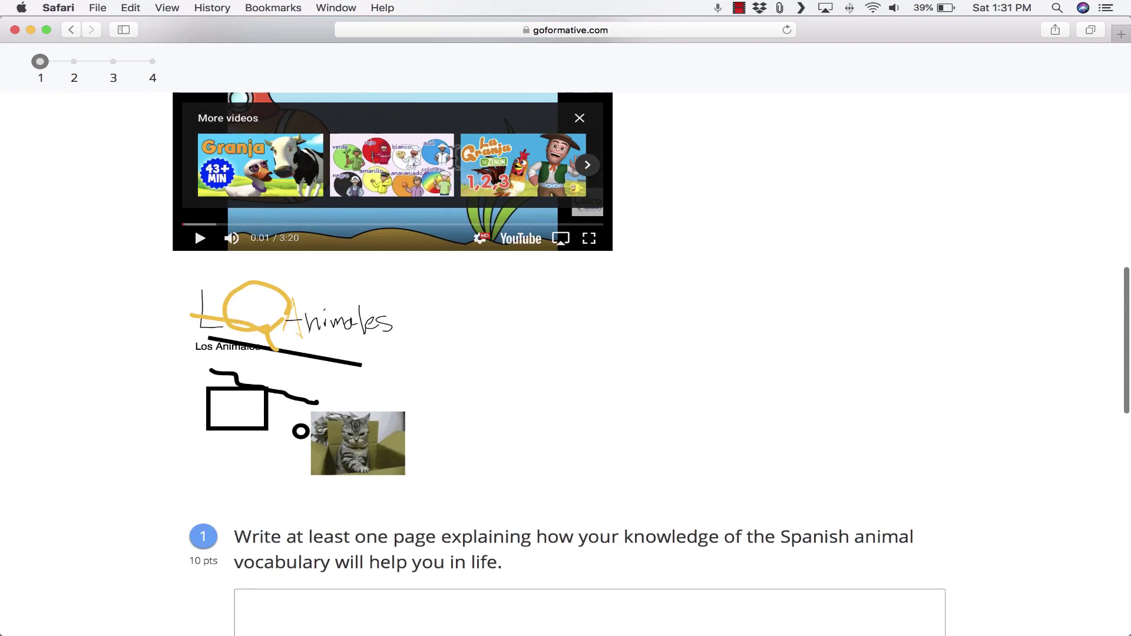
scroll(440, 233, down, 8)
scroll(441, 233, down, 2)
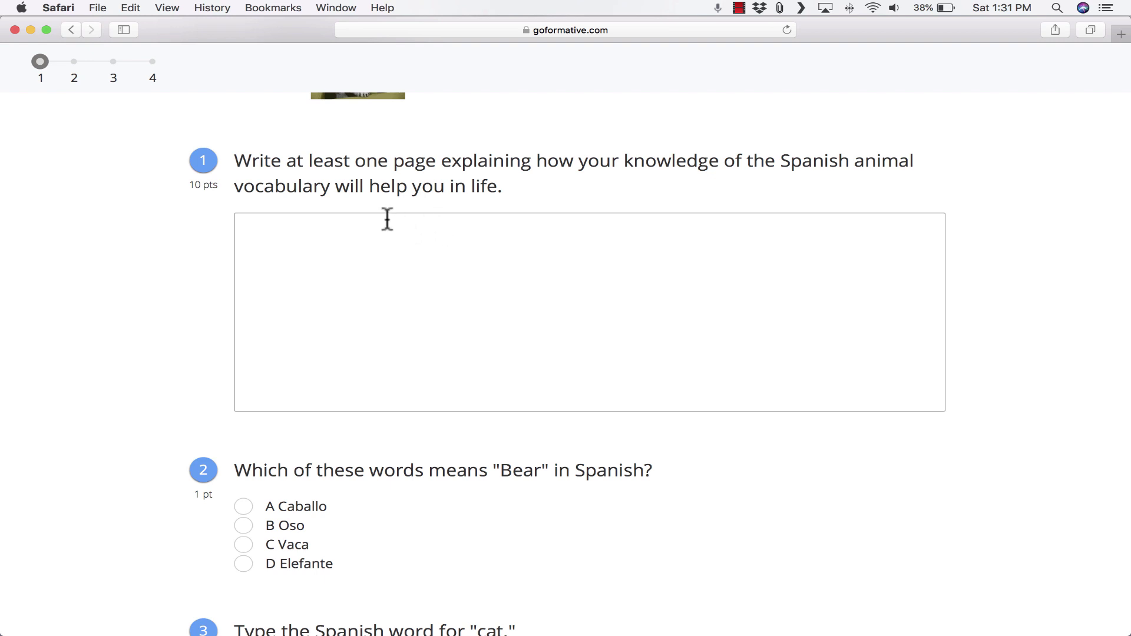
Answer question 1 with filler text, choose Oso for bear, type gato for cat, and narrow the quiz window
text(laskjdfkja askjdflasj dfk askdfjksadfkkasdkf;ksadf)
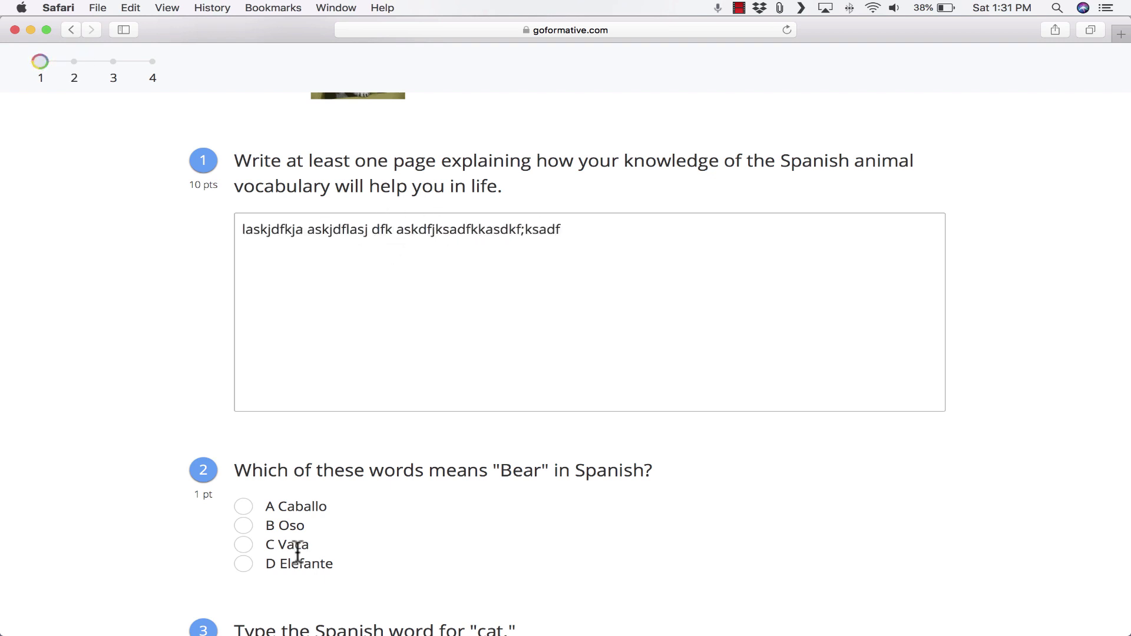
scroll(253, 518, down, 1)
click(245, 501)
scroll(373, 516, down, 3)
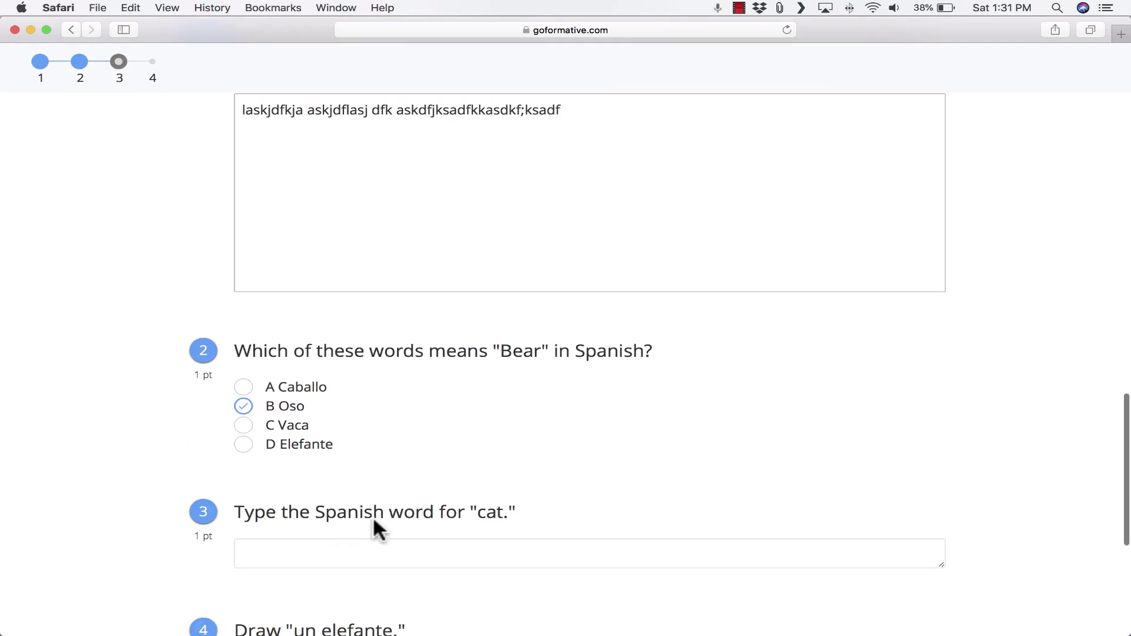
click(373, 554)
text(gato)
scroll(354, 530, down, 5)
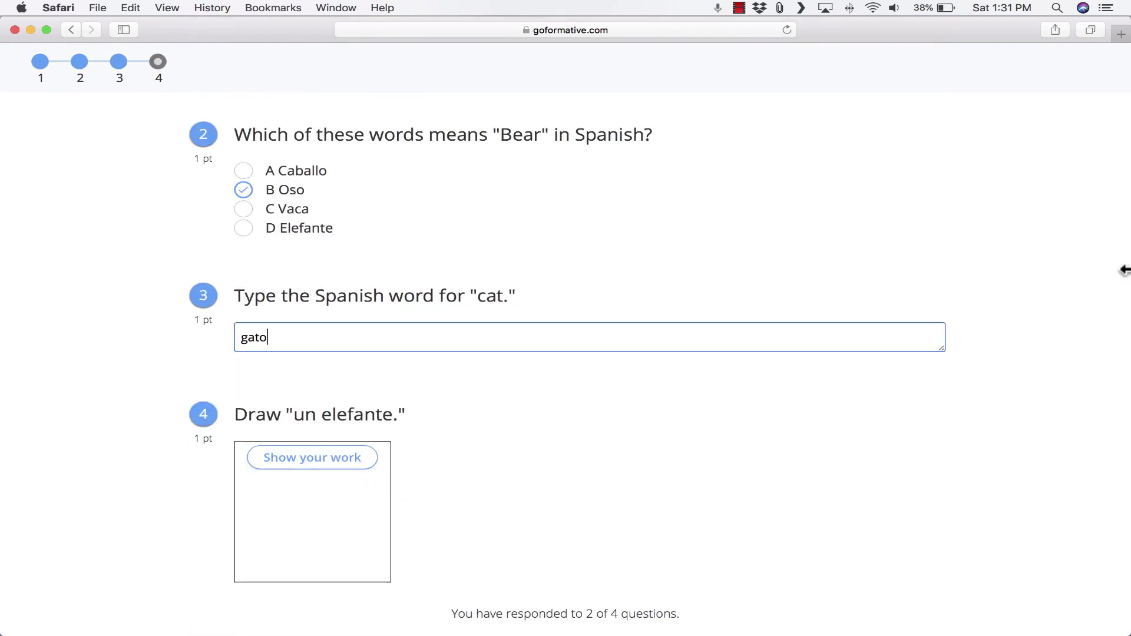
drag(1121, 265, 533, 282)
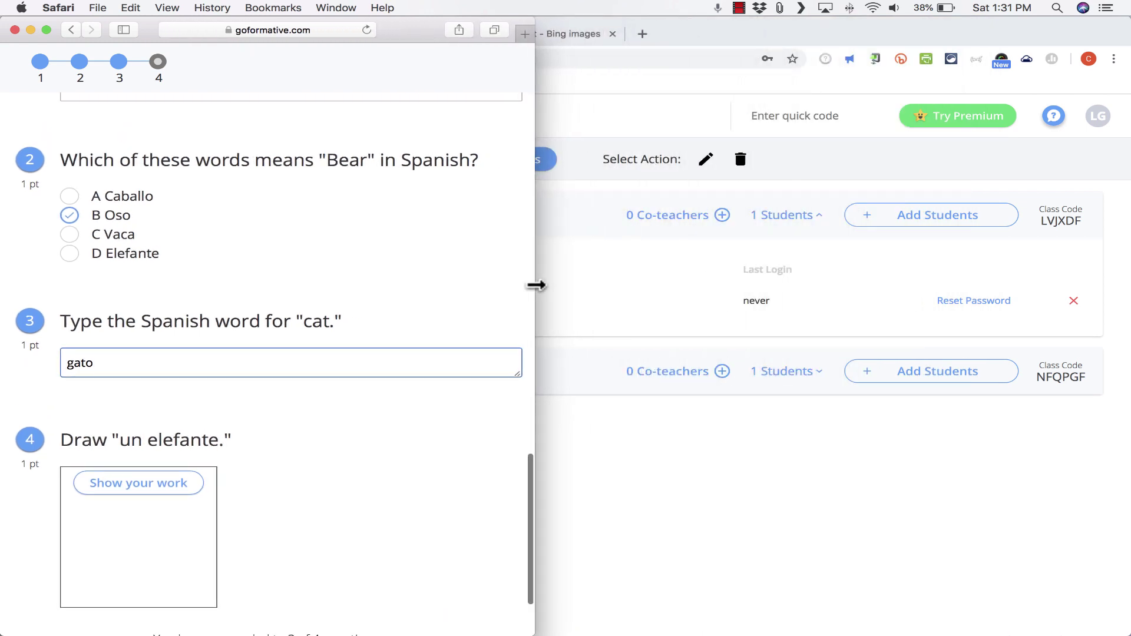
Arrange the teacher window side by side with the student's quiz window
click(775, 483)
drag(42, 266, 544, 289)
click(526, 285)
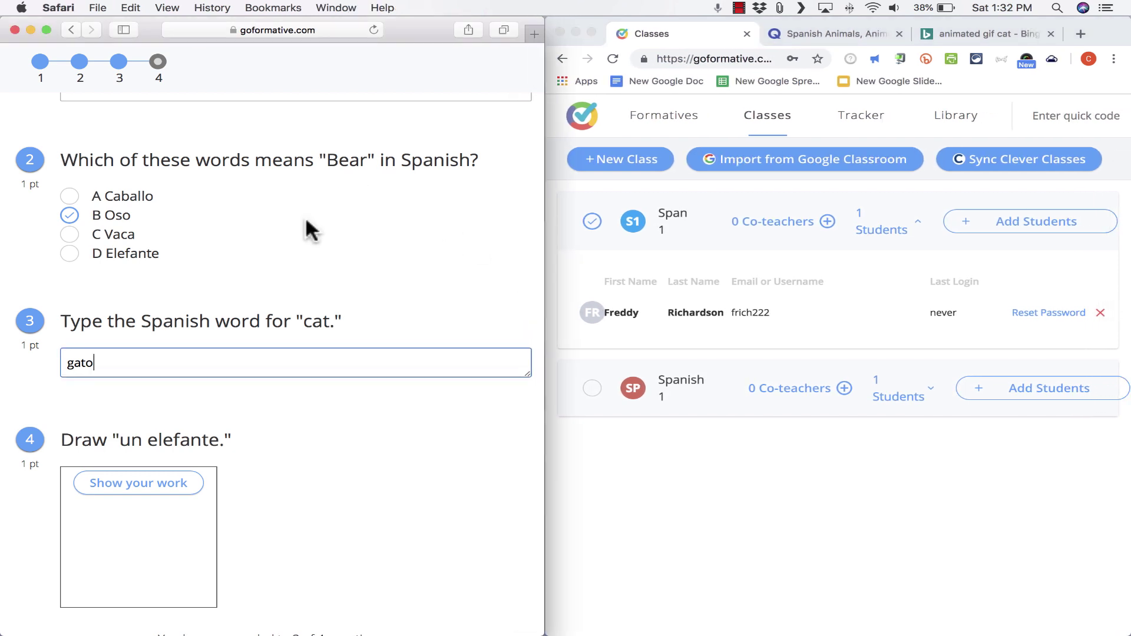
click(849, 449)
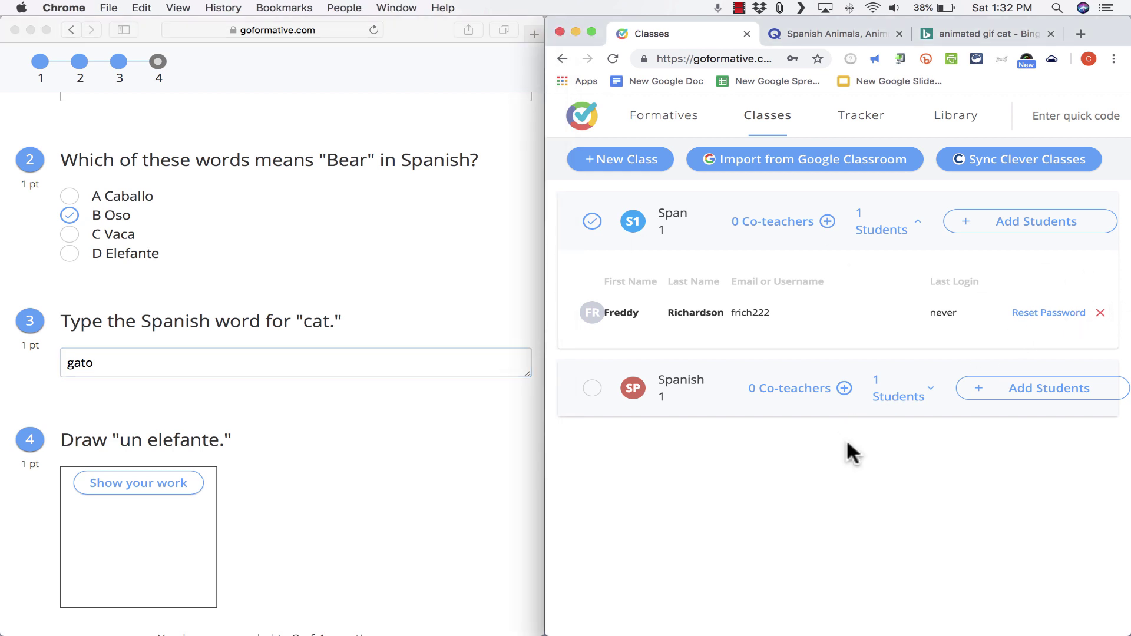
Open Spanish Animal Vocabulary from the Formatives list and view its responses
click(663, 118)
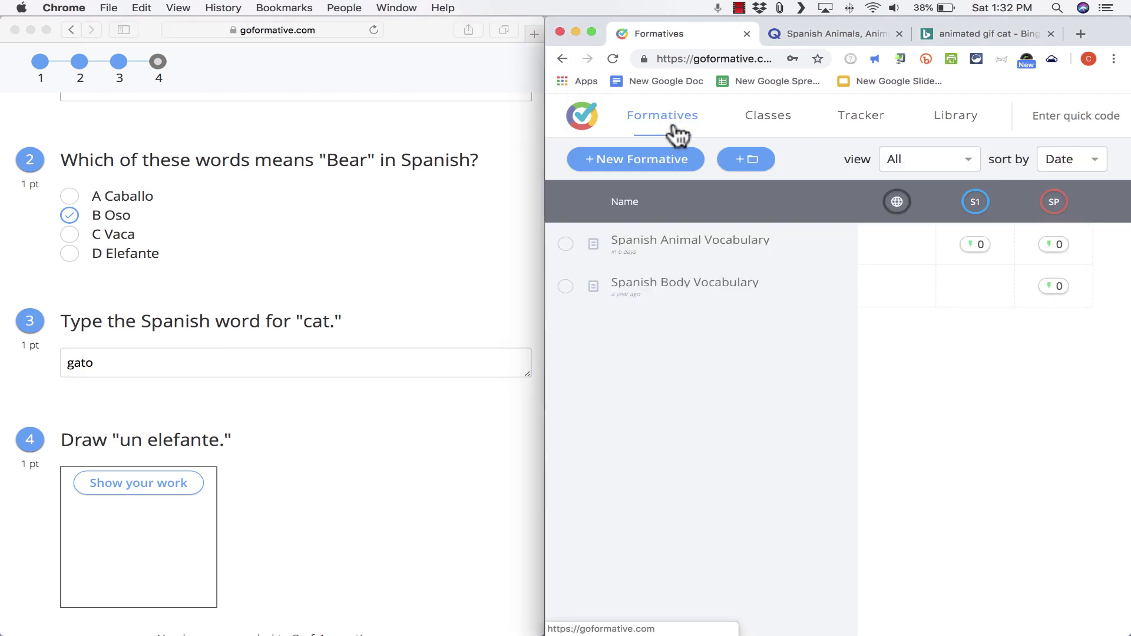
click(682, 242)
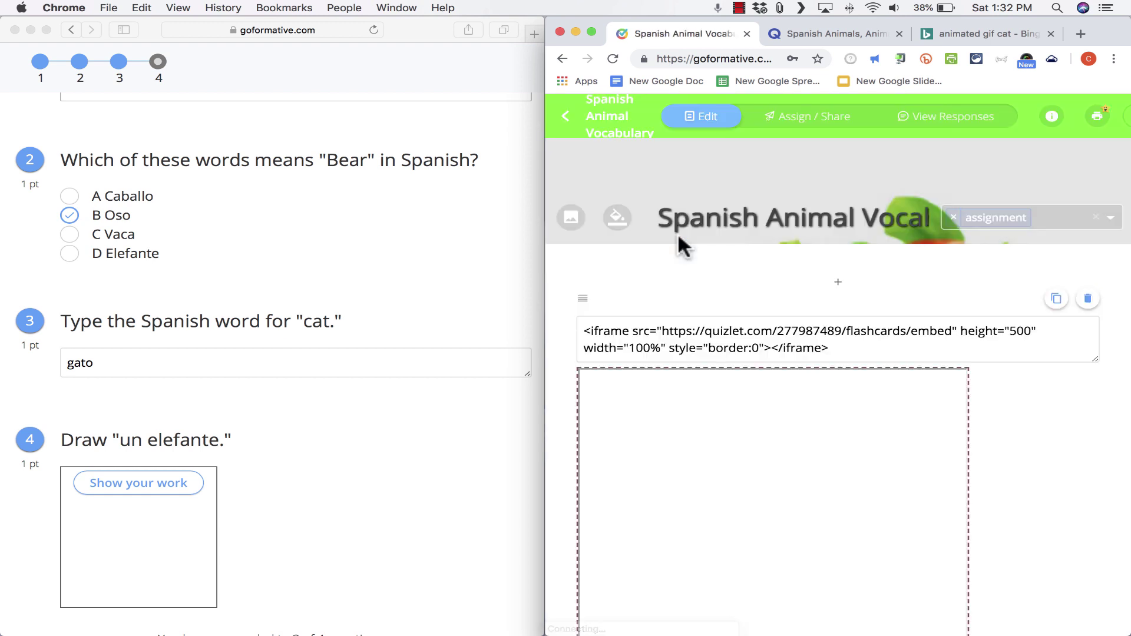
scroll(1016, 354, down, 3)
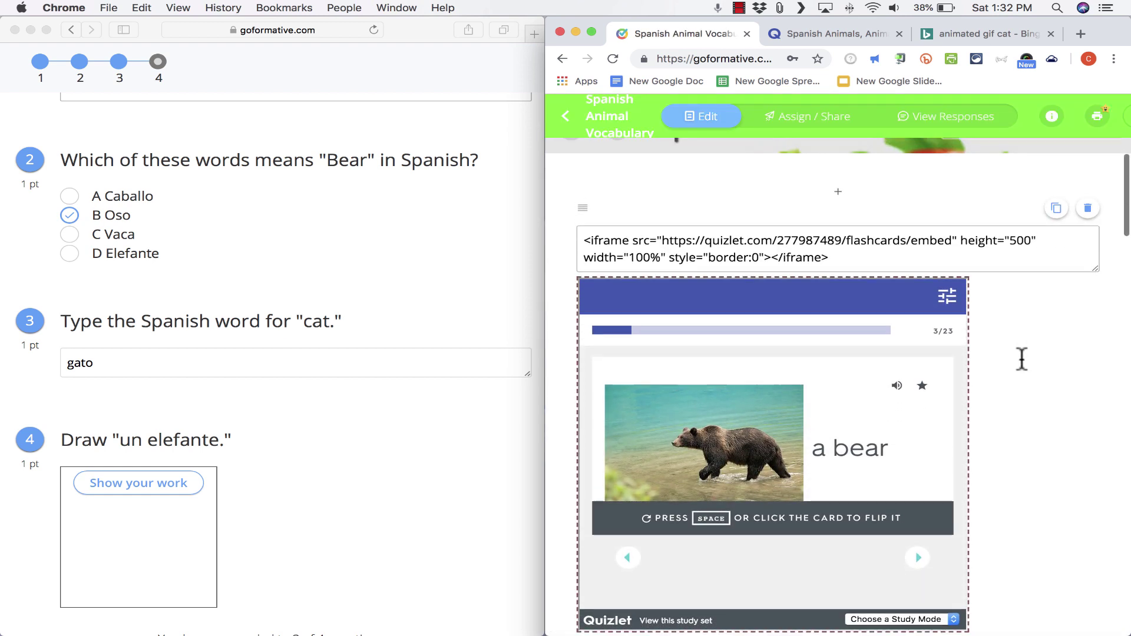
scroll(1019, 358, up, 3)
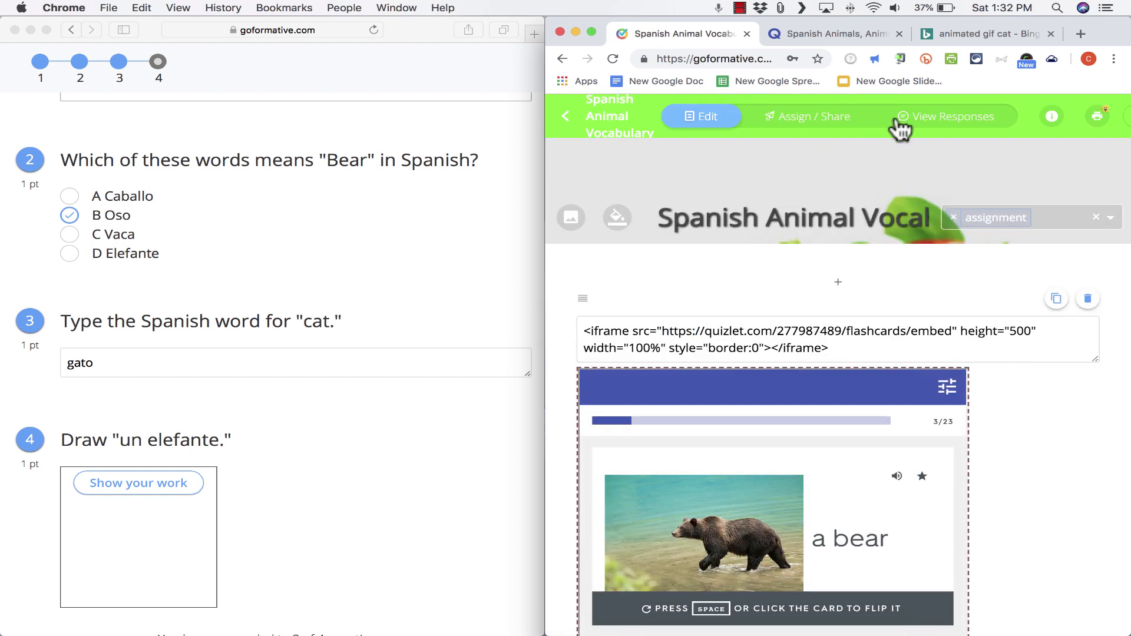
click(979, 124)
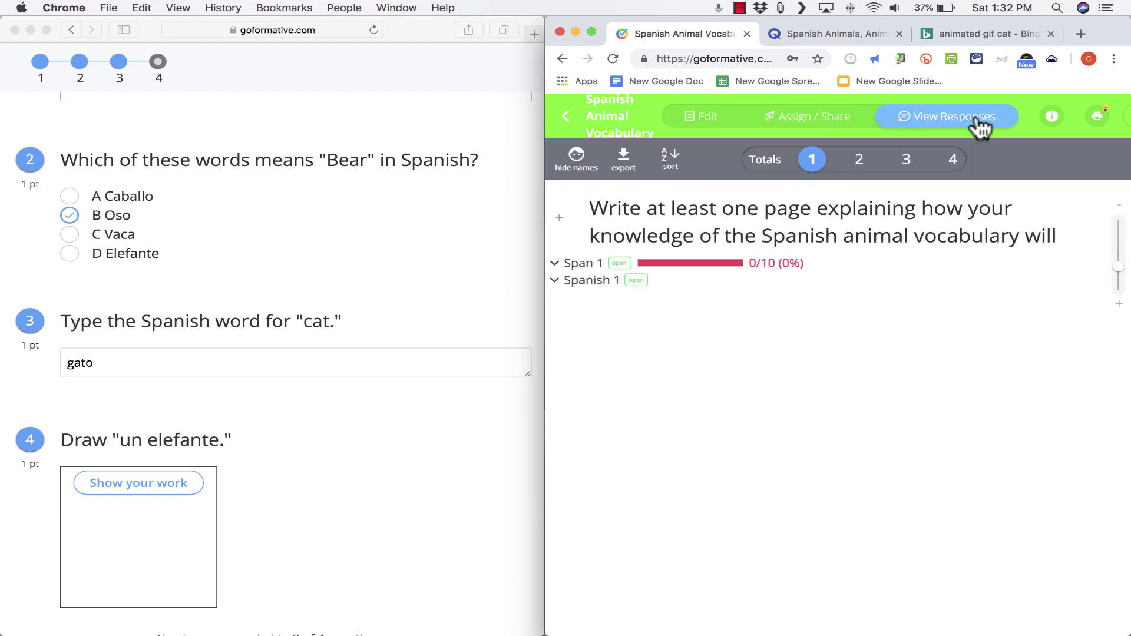
Expand Span 1 and view the student's question 1 and question 2 responses
click(565, 268)
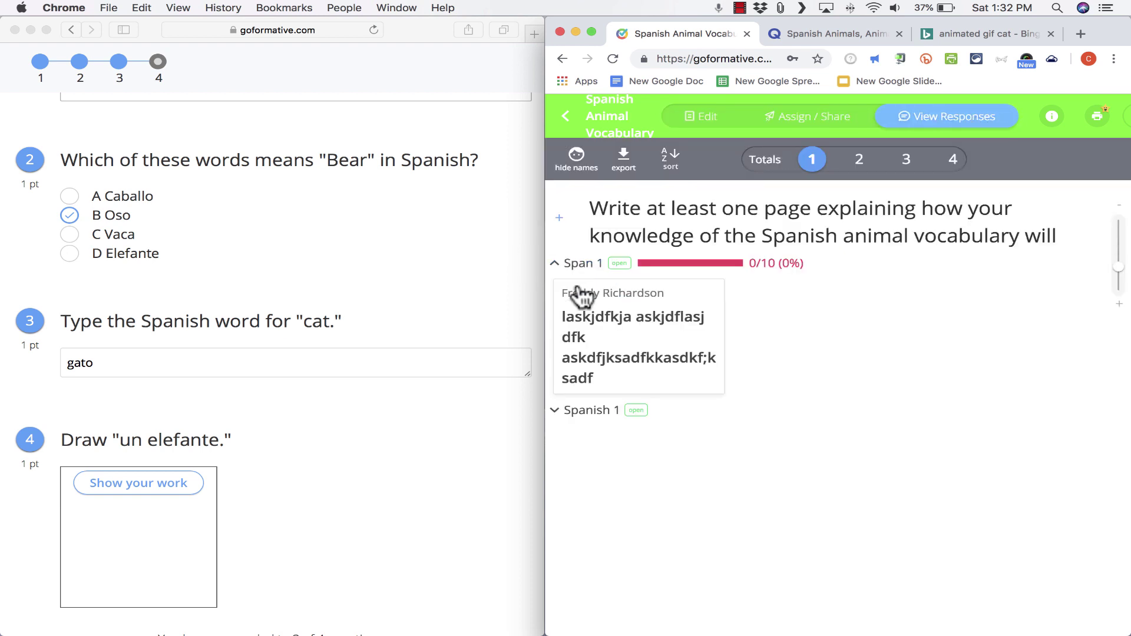
click(652, 326)
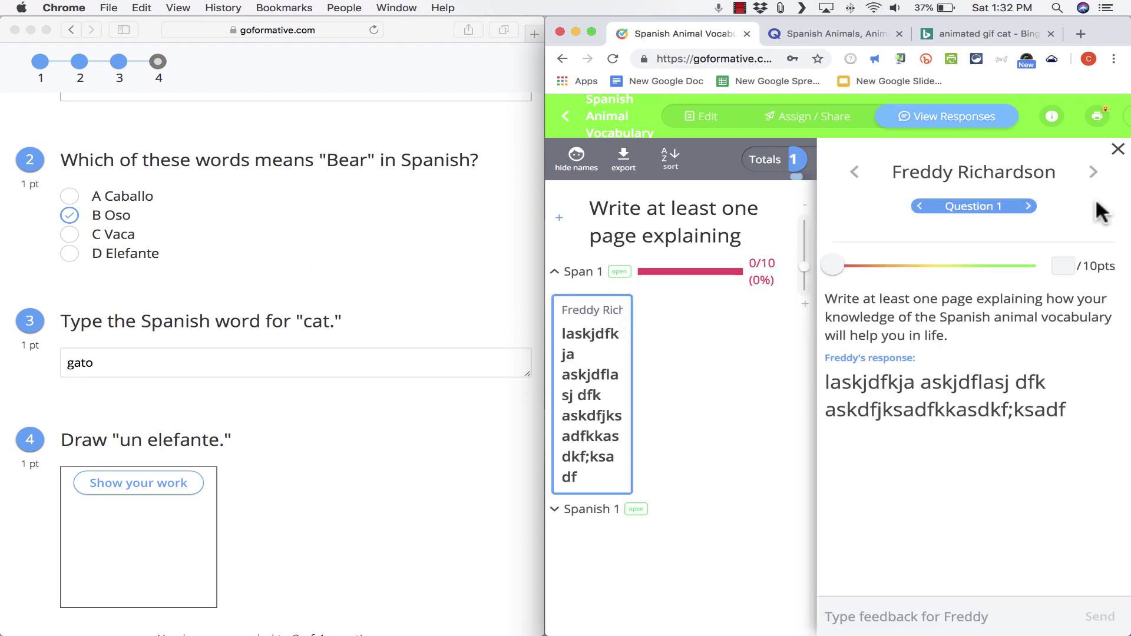
scroll(1095, 180, right, 1)
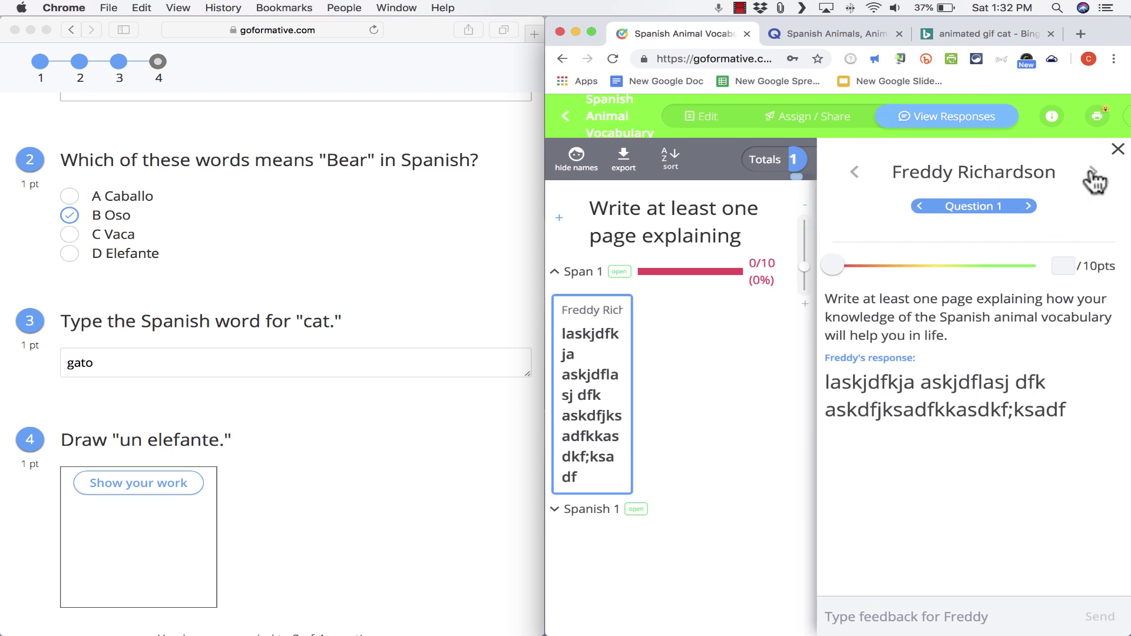
click(1094, 178)
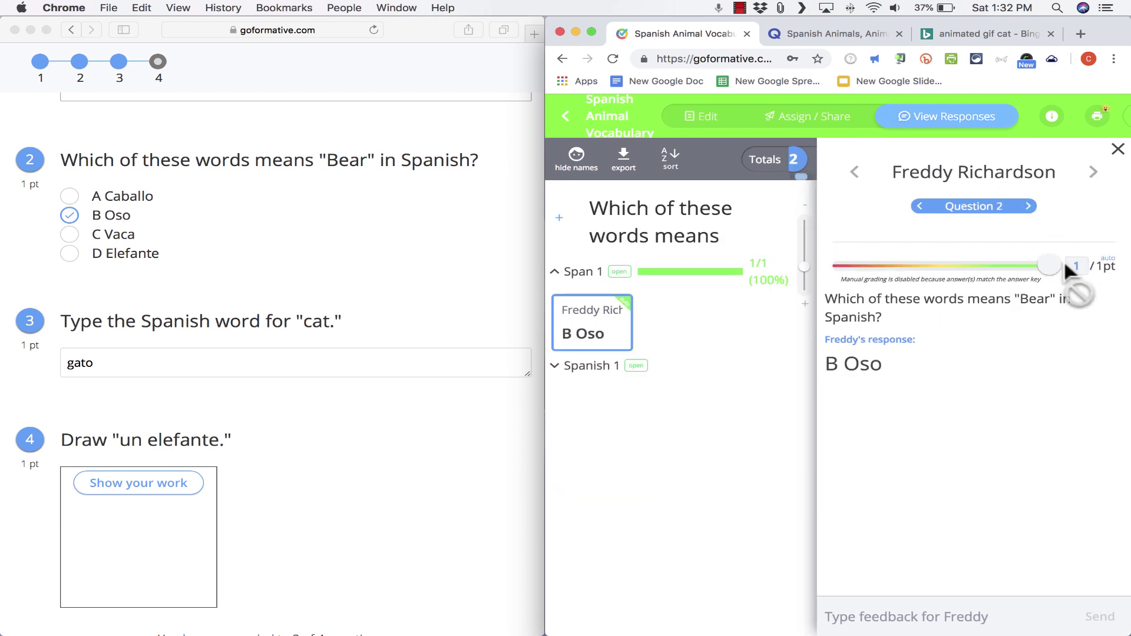
In the student quiz, change the bear answer to Vaca, then Elefante, then back to Oso
click(71, 236)
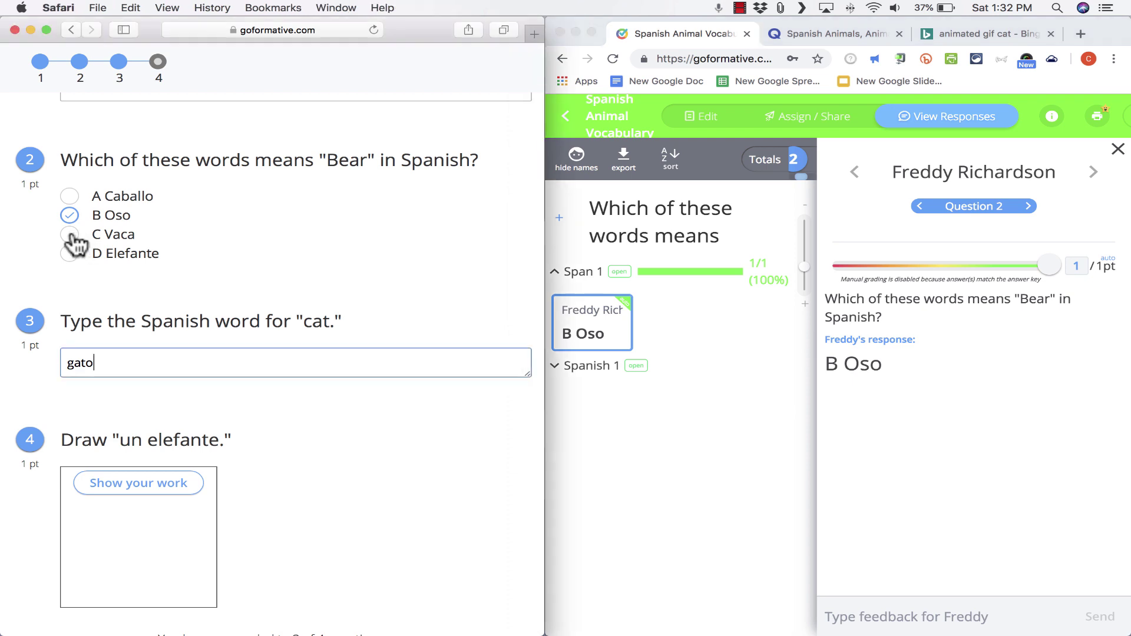
click(71, 236)
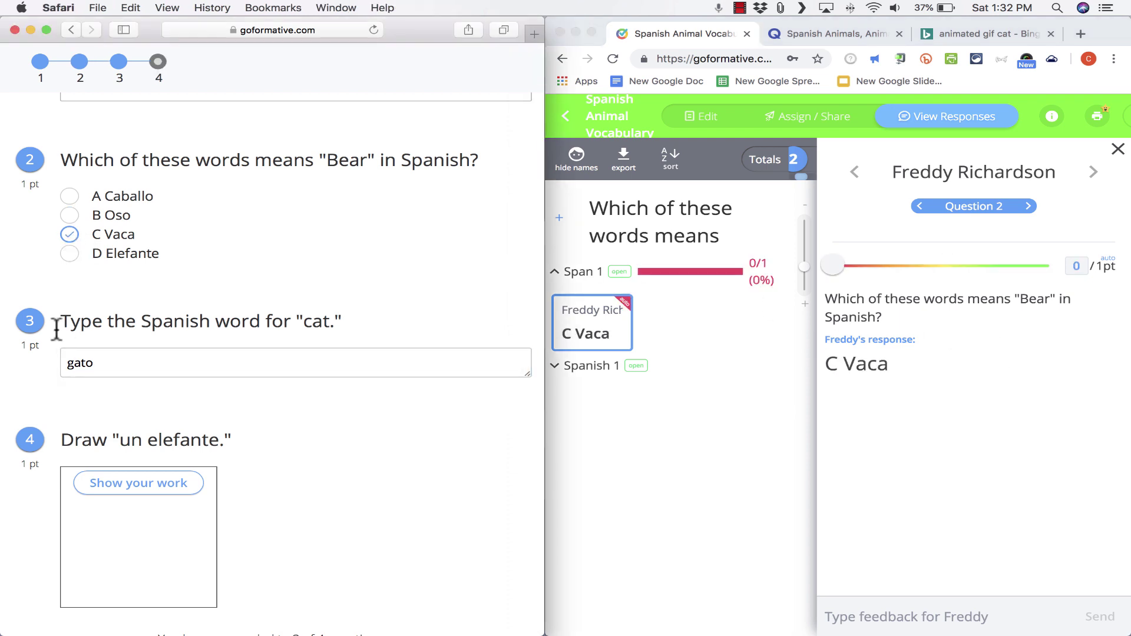
click(69, 253)
click(70, 215)
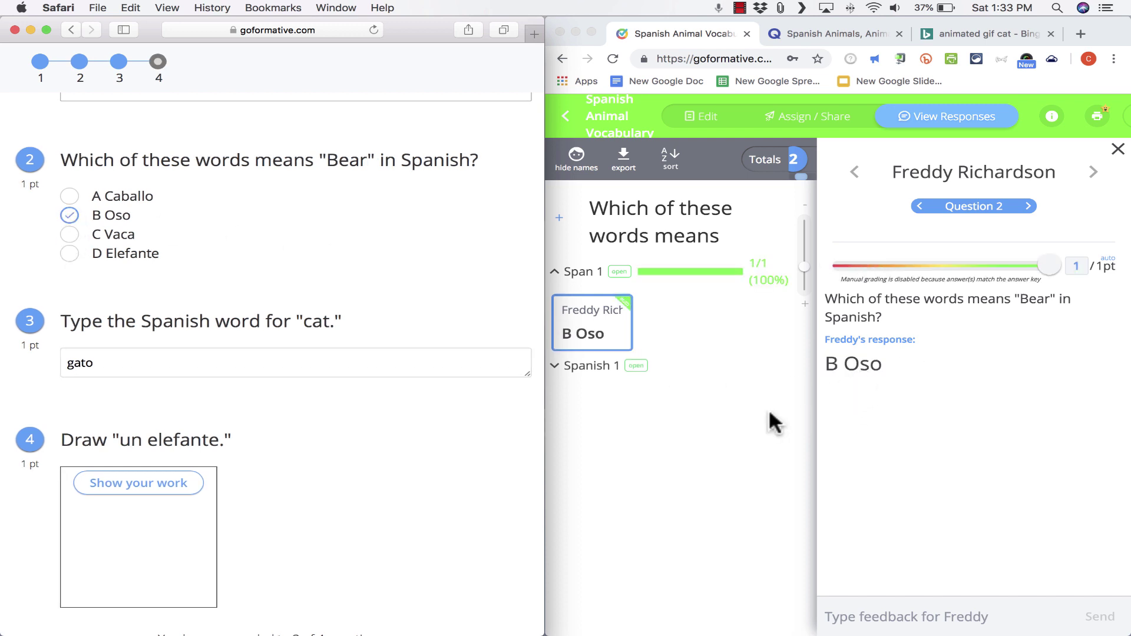
Advance the teacher view to question 3 and change the cat answer to 'el gato'
click(1026, 203)
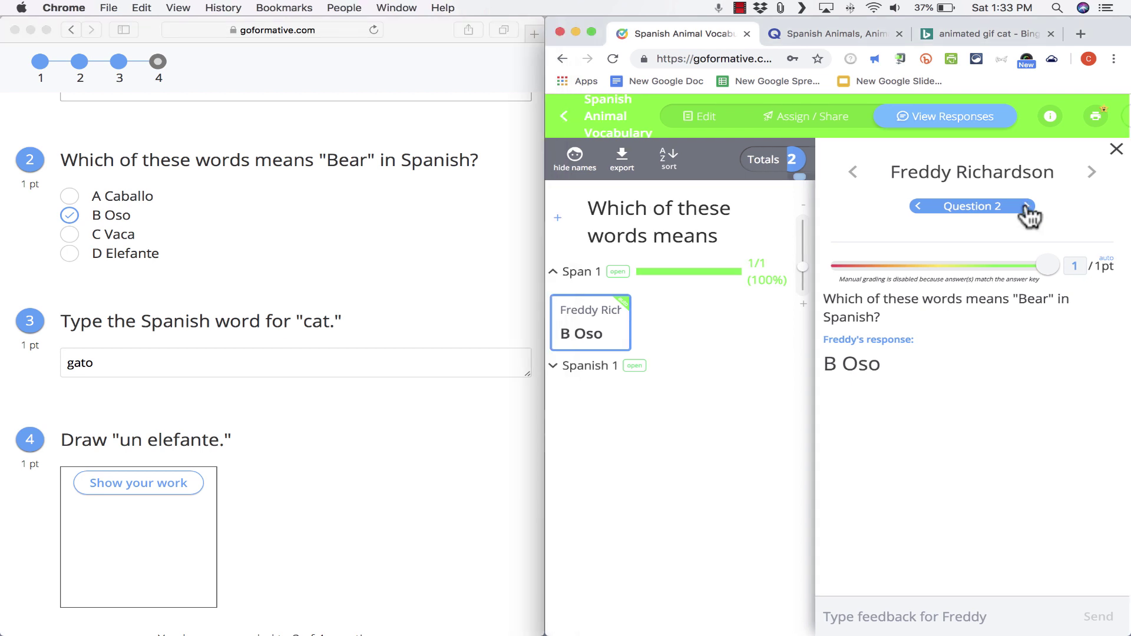
click(1026, 206)
click(157, 361)
drag(156, 361, 28, 339)
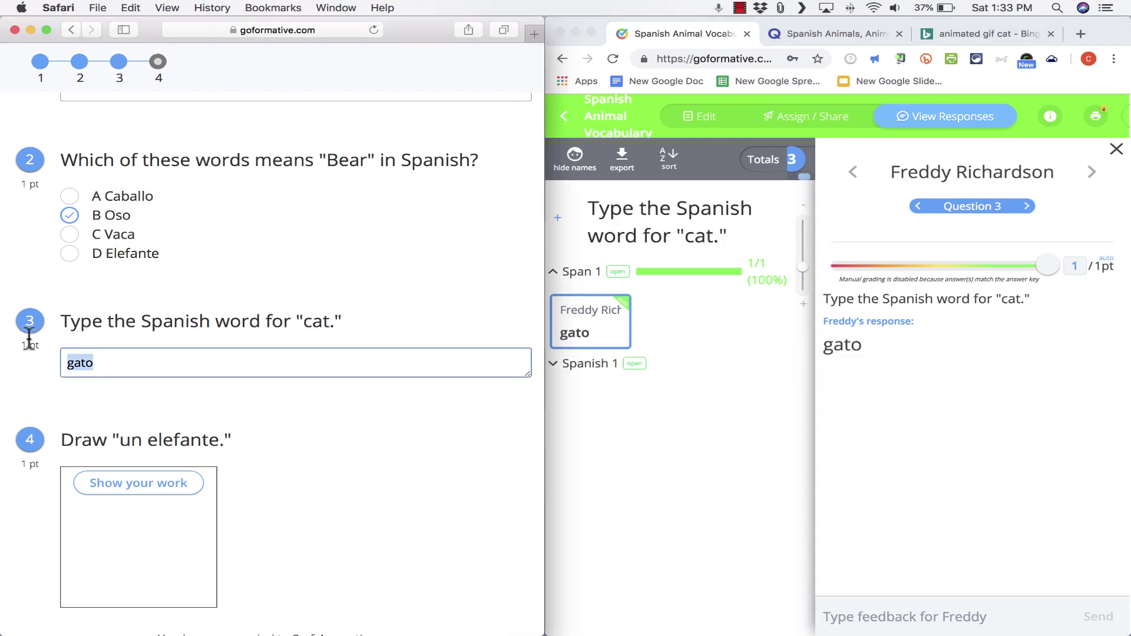
text(el)
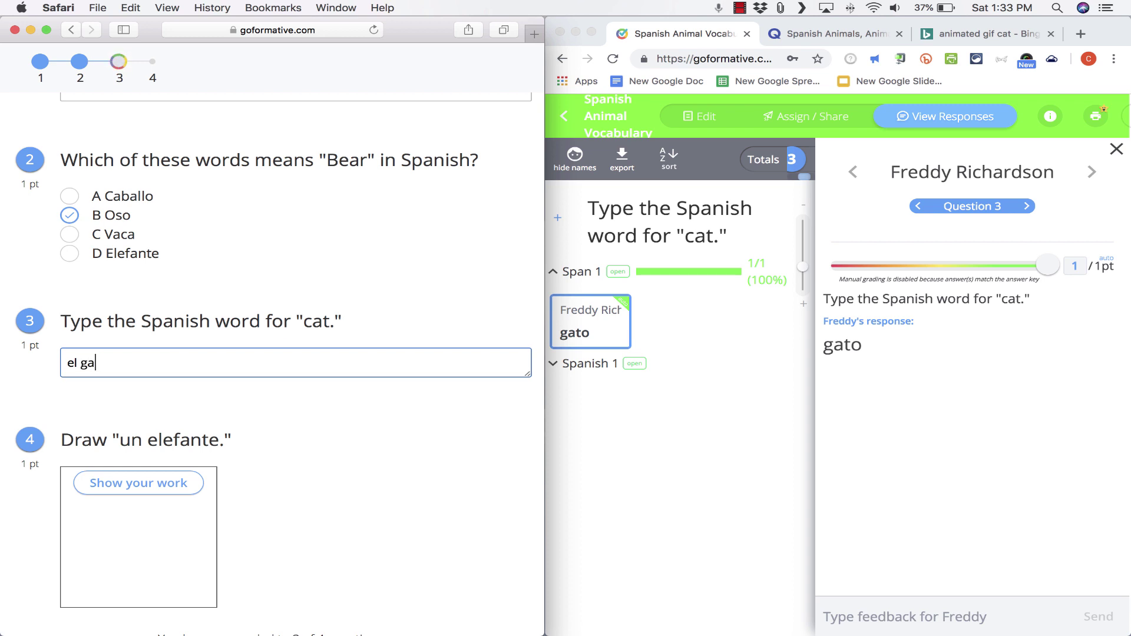
click(489, 380)
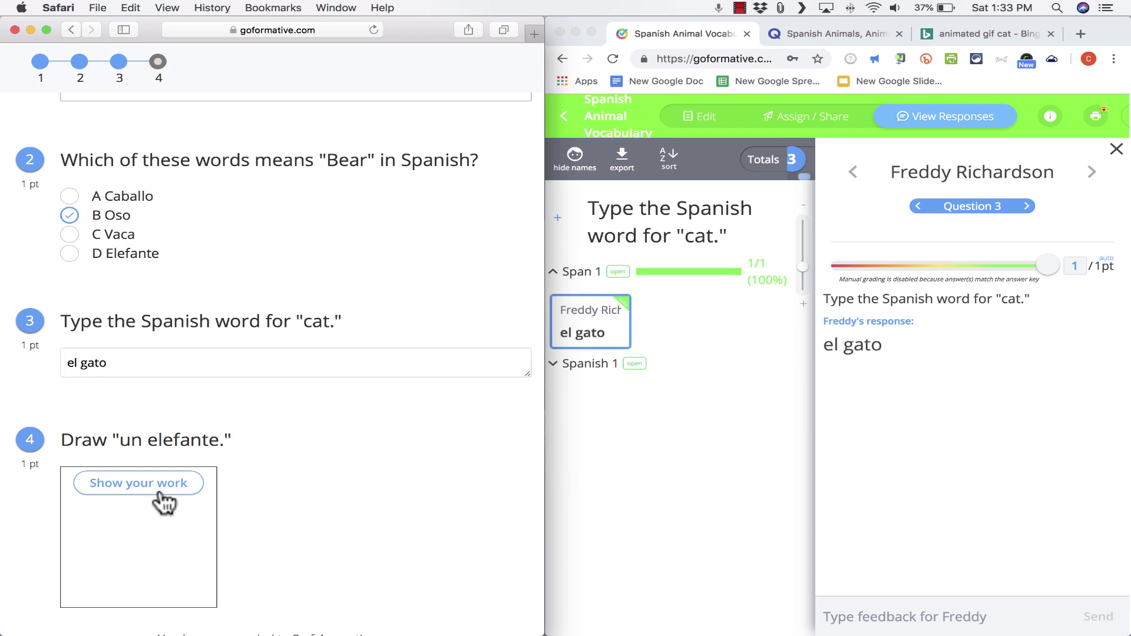
Advance the teacher view to the student's question 4 response and return to the quiz
click(1029, 211)
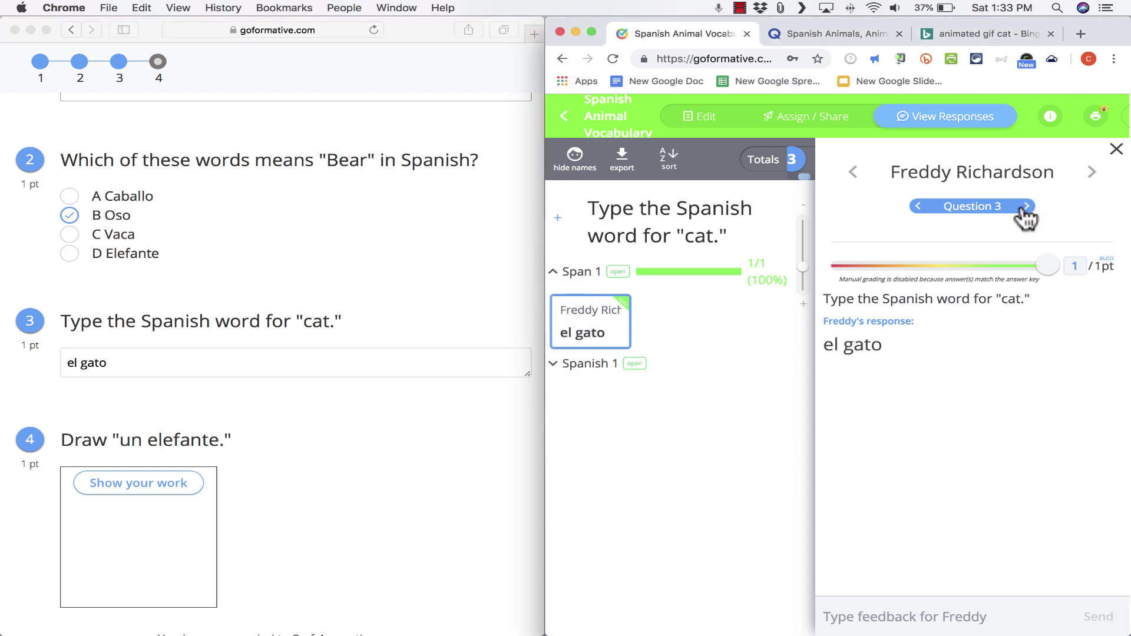
click(1027, 215)
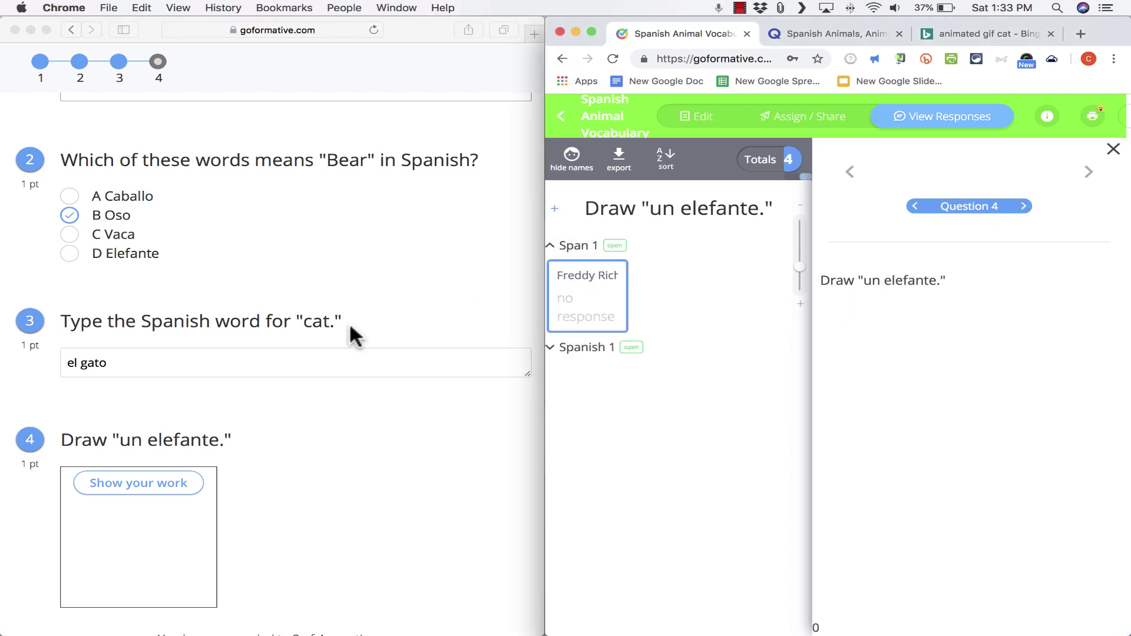
click(155, 479)
Open the drawing canvas and sketch the elephant's outline, checking the live teacher view
click(154, 483)
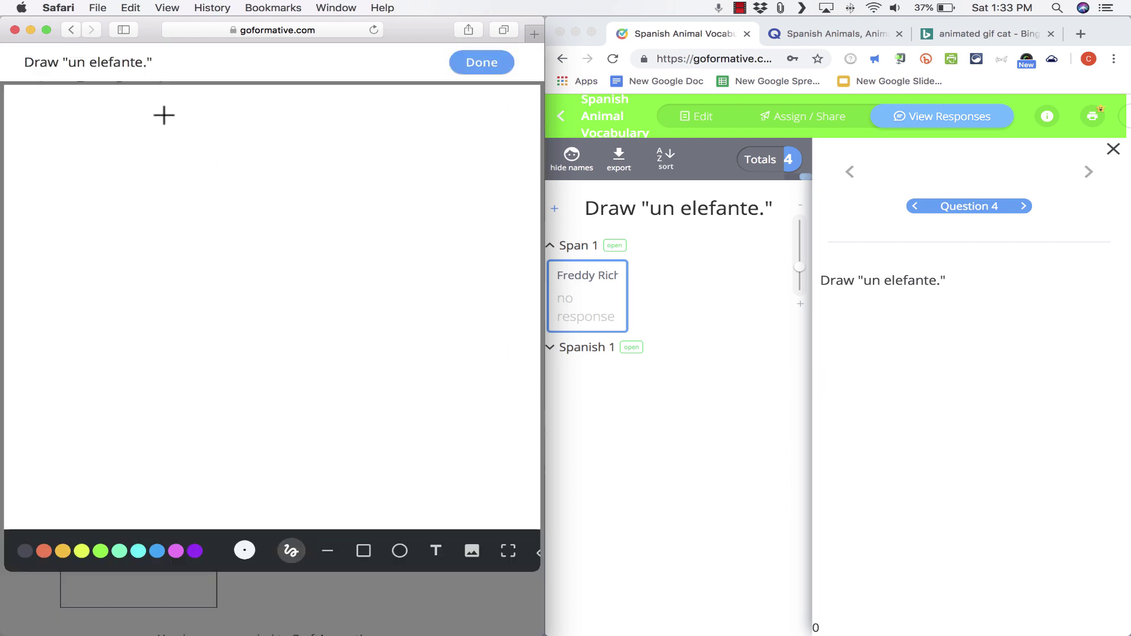
drag(112, 224, 141, 269)
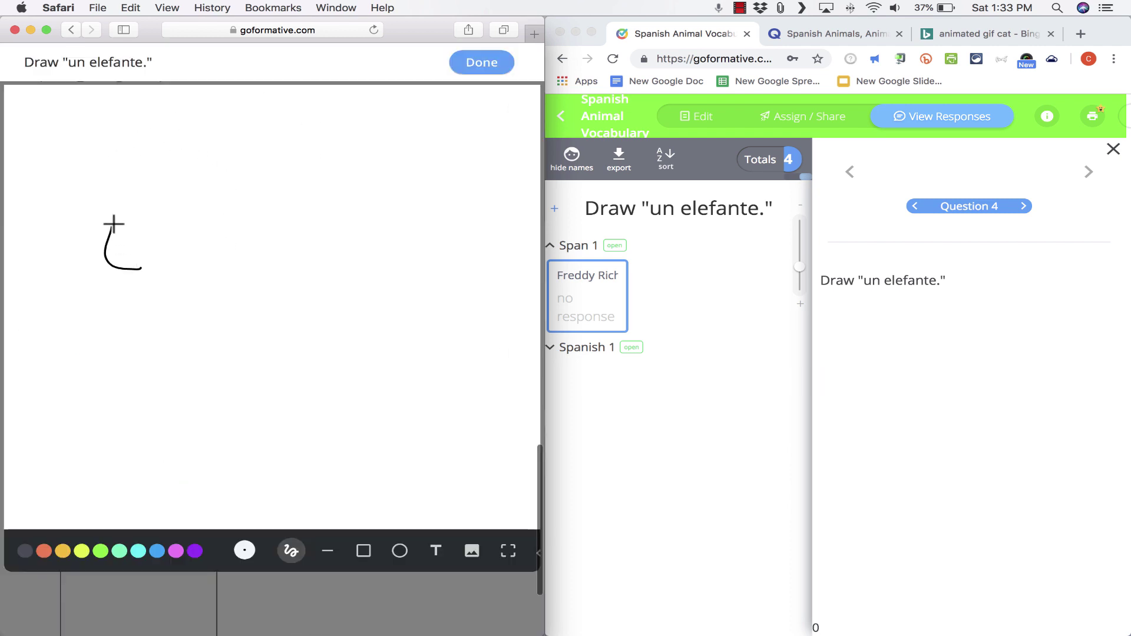
mouse_move(108, 222)
mouse_down()
mouse_move(106, 165)
mouse_move(197, 109)
mouse_move(227, 161)
mouse_move(282, 167)
mouse_move(312, 152)
mouse_move(318, 125)
mouse_move(399, 106)
mouse_move(444, 232)
mouse_move(347, 267)
mouse_up()
drag(245, 207, 106, 355)
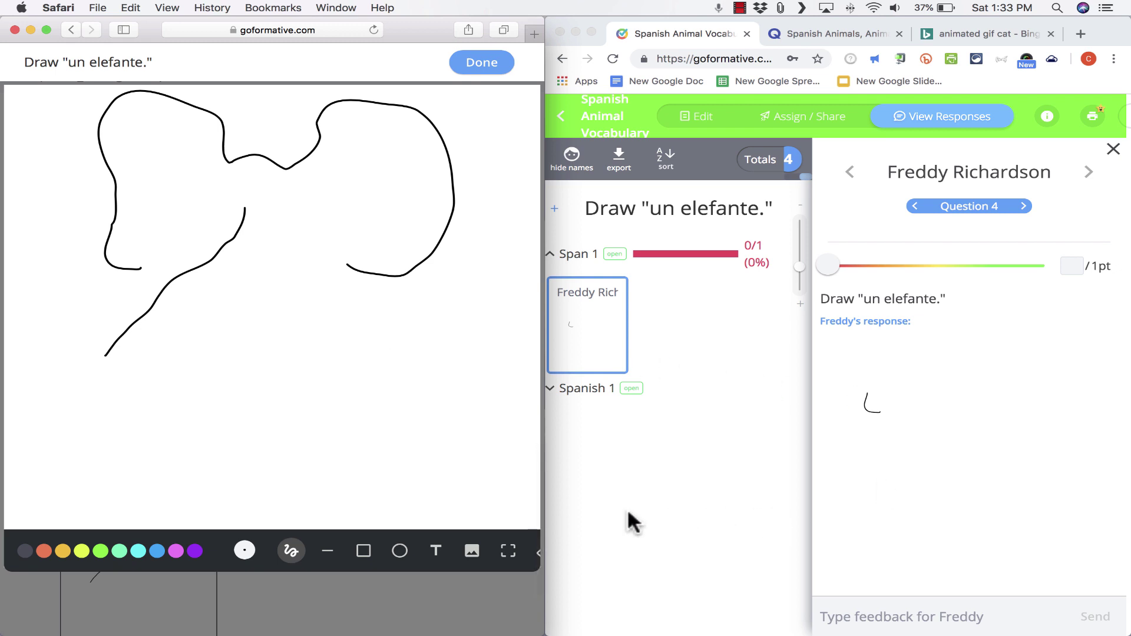
click(938, 426)
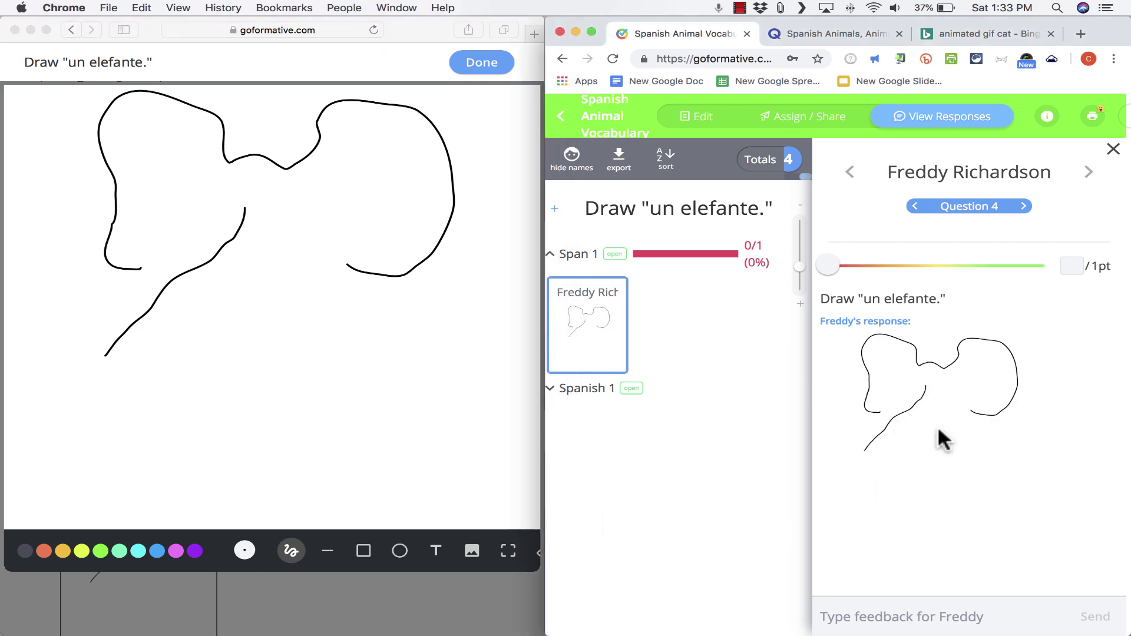
click(107, 354)
Draw the elephant's curled trunk and the top of its head
mouse_move(107, 354)
mouse_down()
mouse_move(100, 366)
mouse_move(143, 401)
mouse_move(115, 369)
mouse_up()
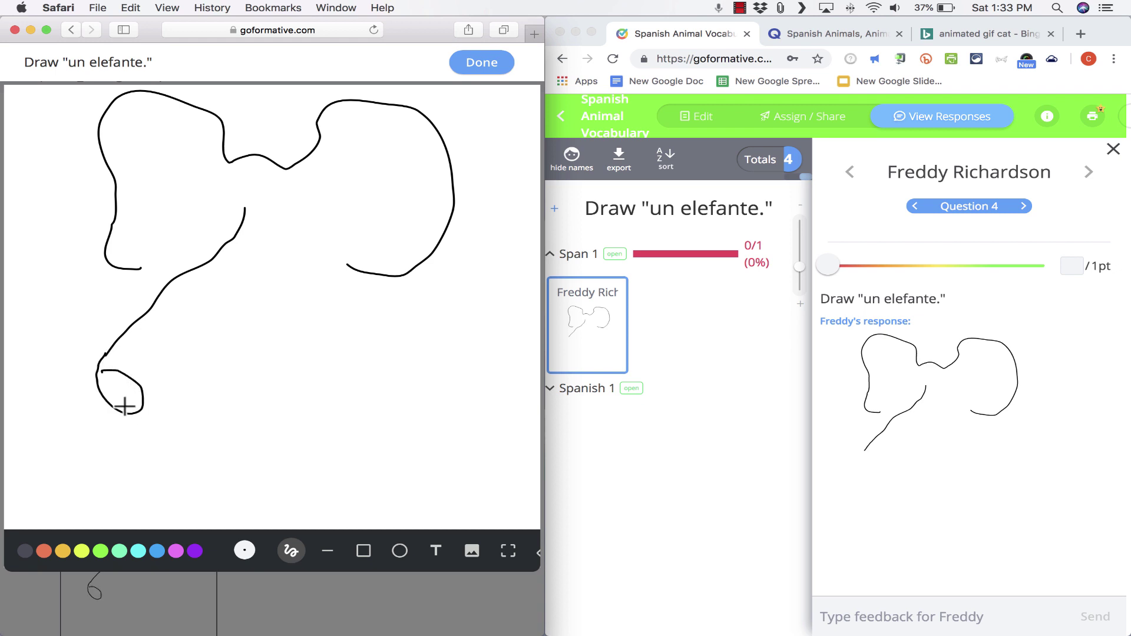
drag(131, 414, 300, 257)
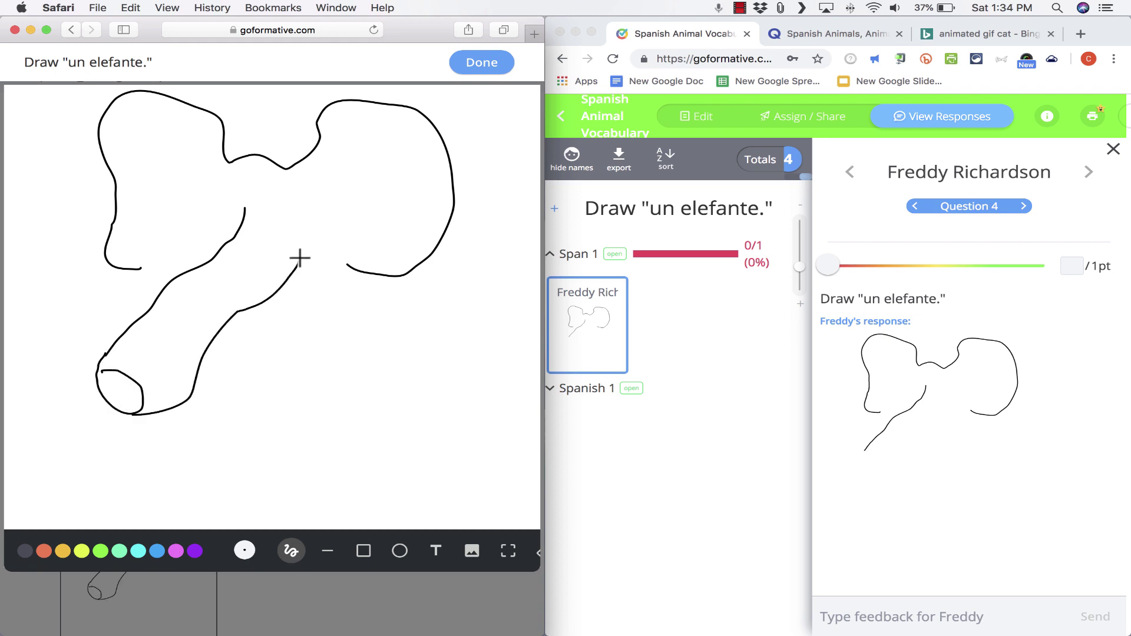
drag(132, 266, 178, 284)
mouse_move(219, 340)
mouse_down()
mouse_move(335, 336)
mouse_move(383, 276)
mouse_up()
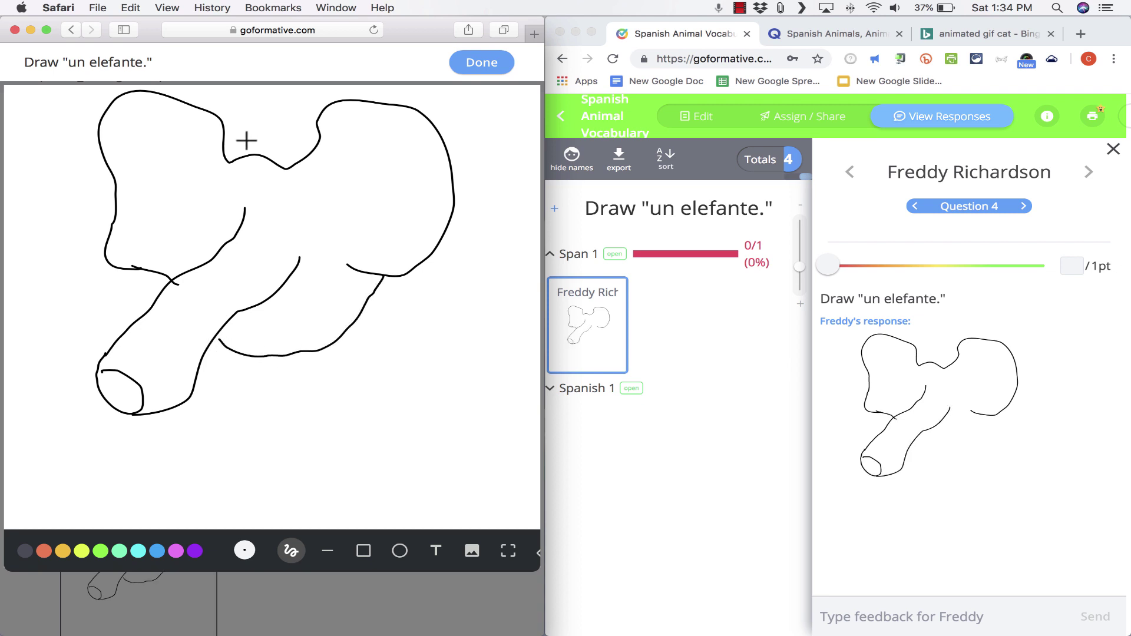
mouse_move(229, 126)
mouse_down()
mouse_move(311, 119)
mouse_move(323, 130)
mouse_up()
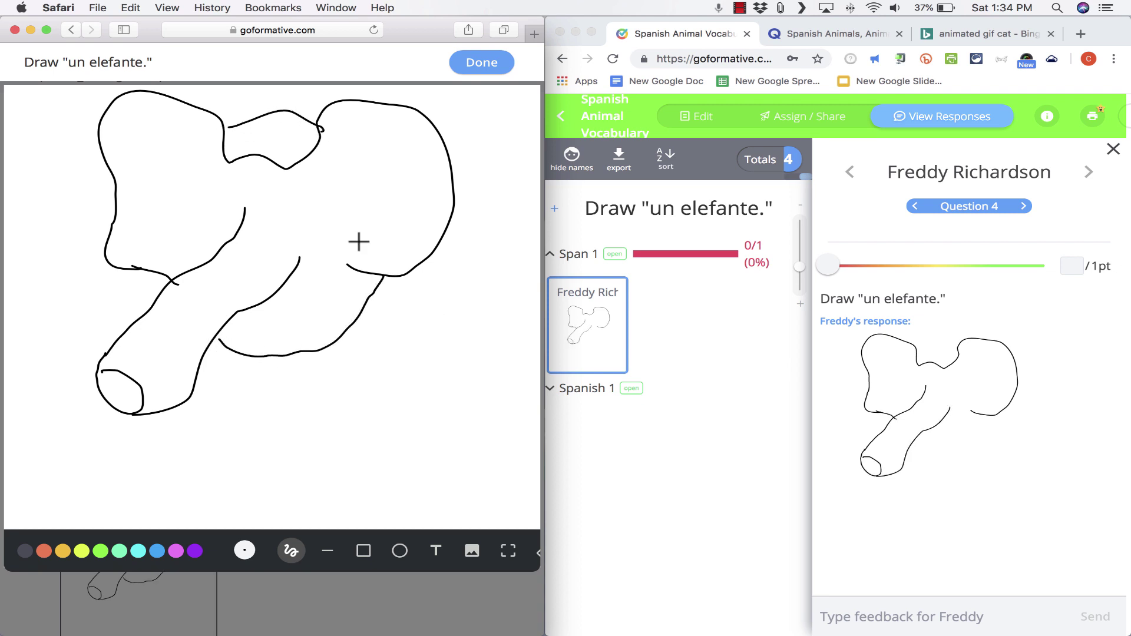
Add the elephant's two eyes with pupil dots and a mouth under the trunk
mouse_move(205, 200)
mouse_down()
mouse_move(230, 206)
mouse_move(221, 193)
mouse_up()
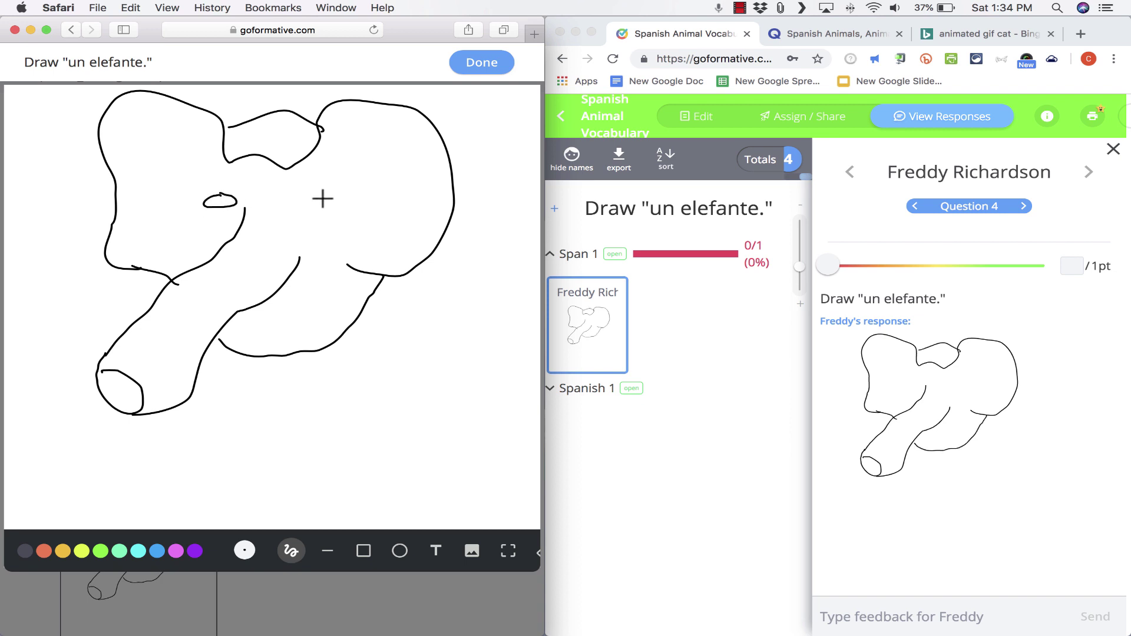
mouse_move(315, 197)
mouse_down()
mouse_move(323, 214)
mouse_move(316, 202)
mouse_up()
click(313, 206)
click(222, 198)
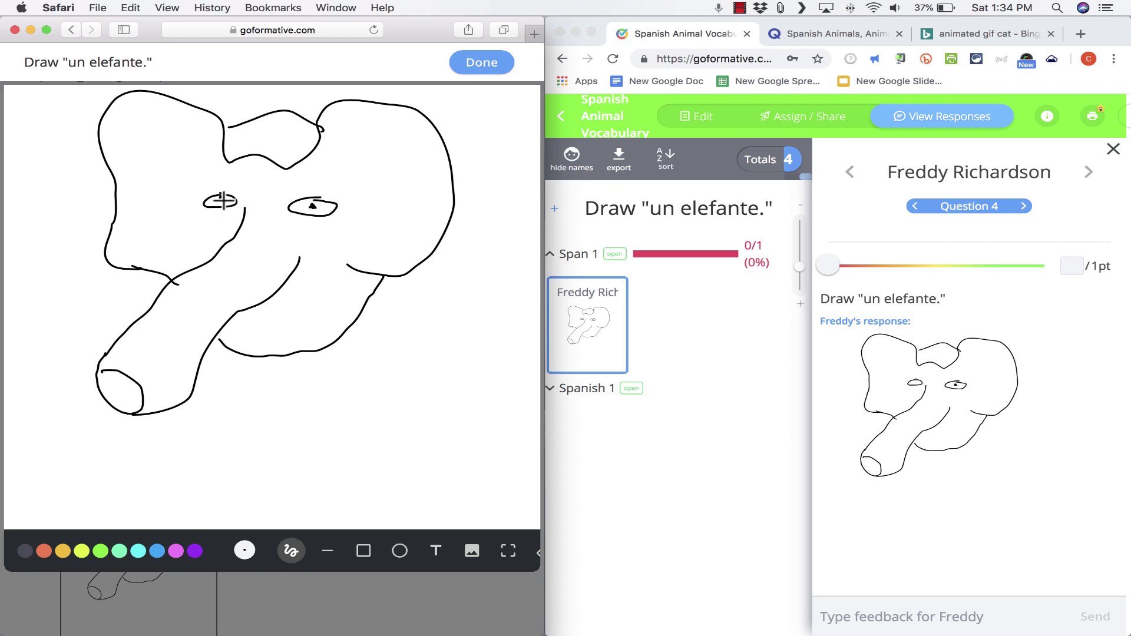
mouse_move(321, 303)
mouse_down()
mouse_move(252, 308)
mouse_move(321, 304)
mouse_up()
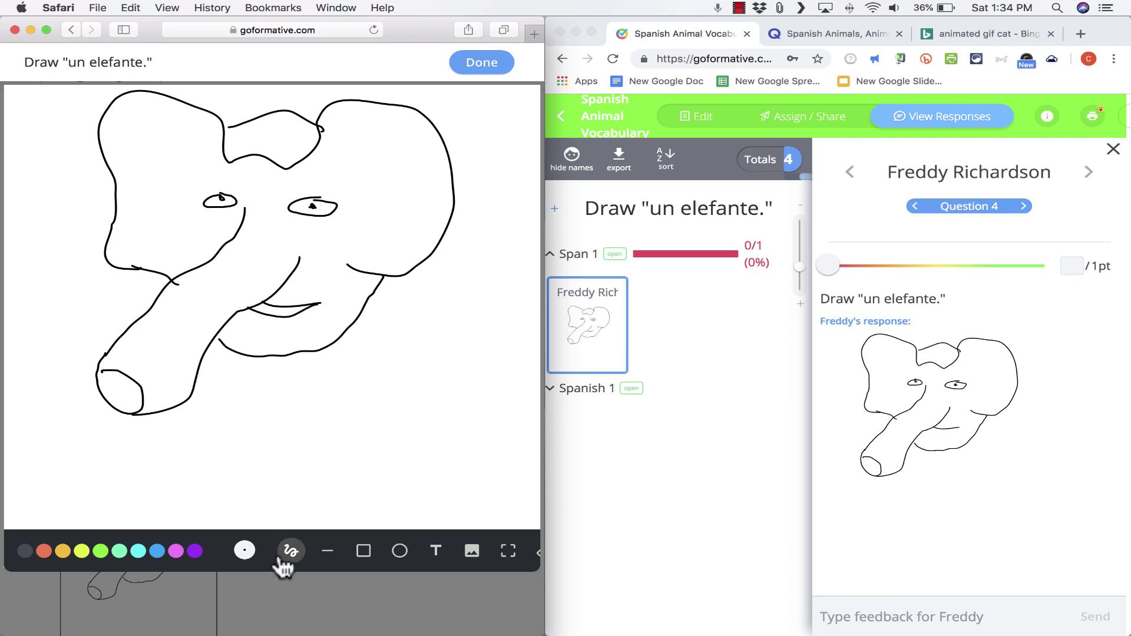
Draw the back and leg lines, then finish the drawing and scroll down the quiz
drag(447, 135, 529, 140)
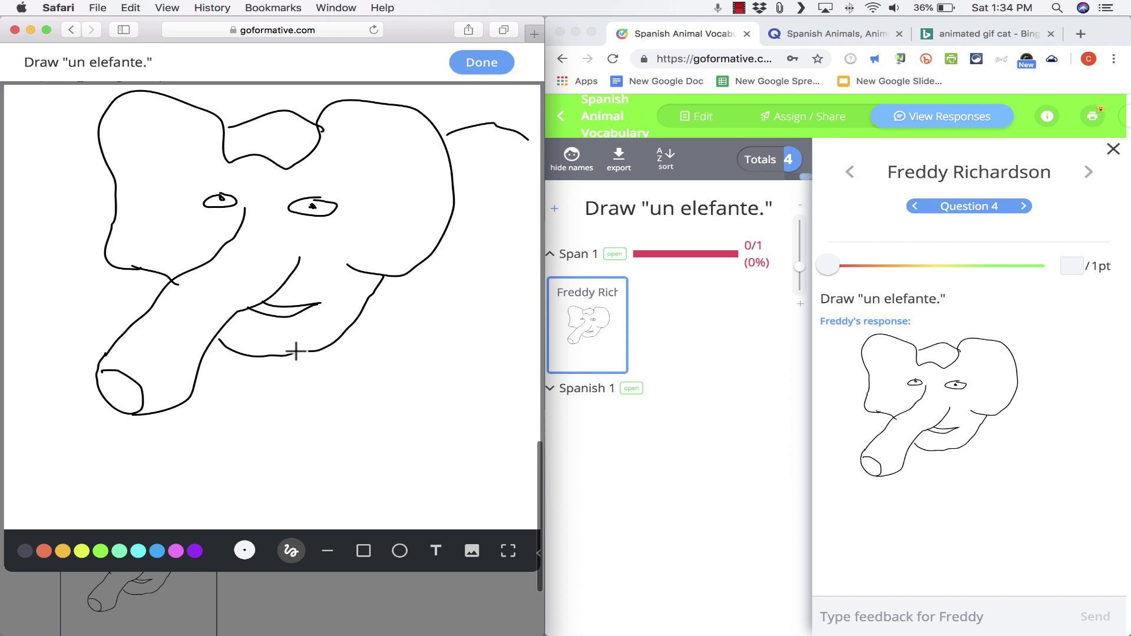
mouse_move(279, 356)
mouse_down()
mouse_move(313, 453)
mouse_move(537, 465)
mouse_up()
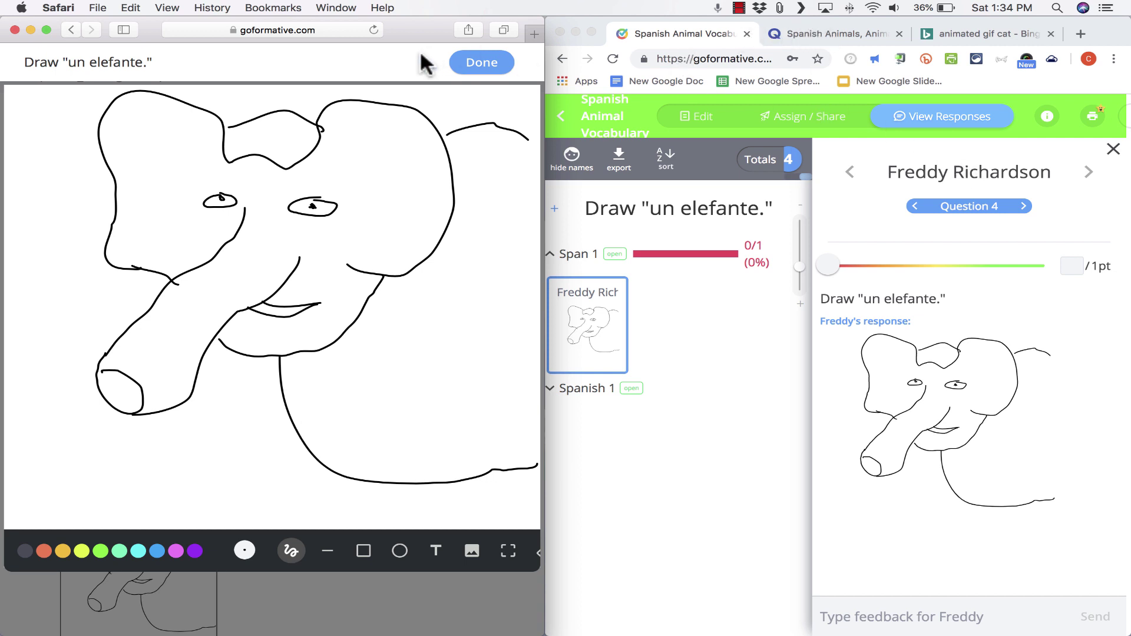
click(470, 63)
scroll(328, 422, down, 4)
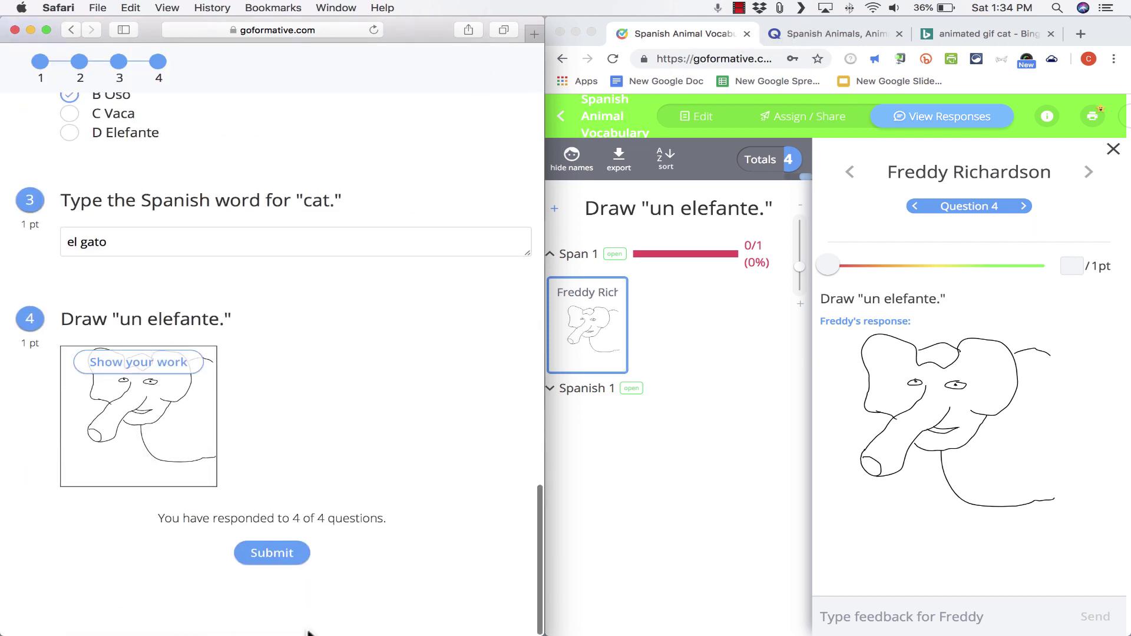
Submit and confirm the student's responses, then widen the results window and close the student panel
click(278, 556)
click(230, 371)
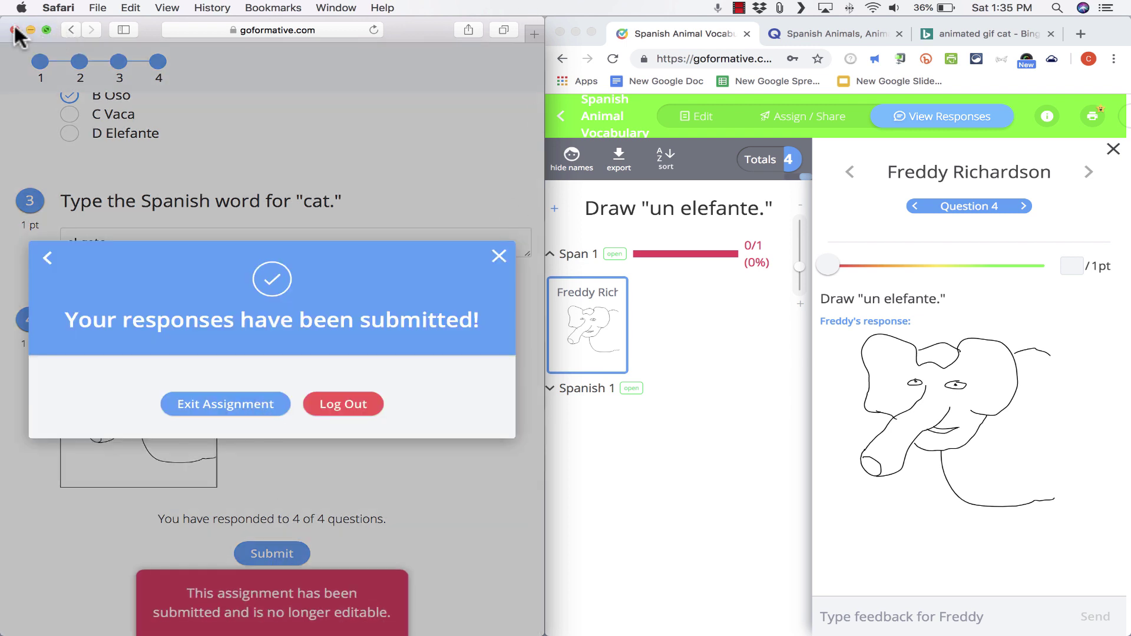
drag(546, 88, 2, 71)
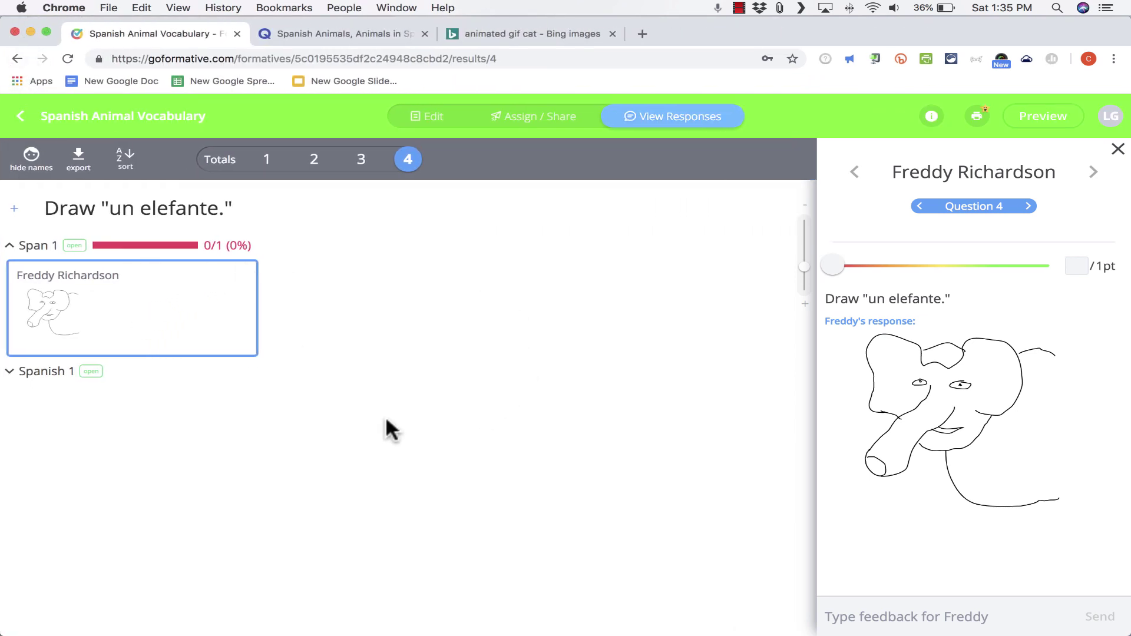
click(684, 305)
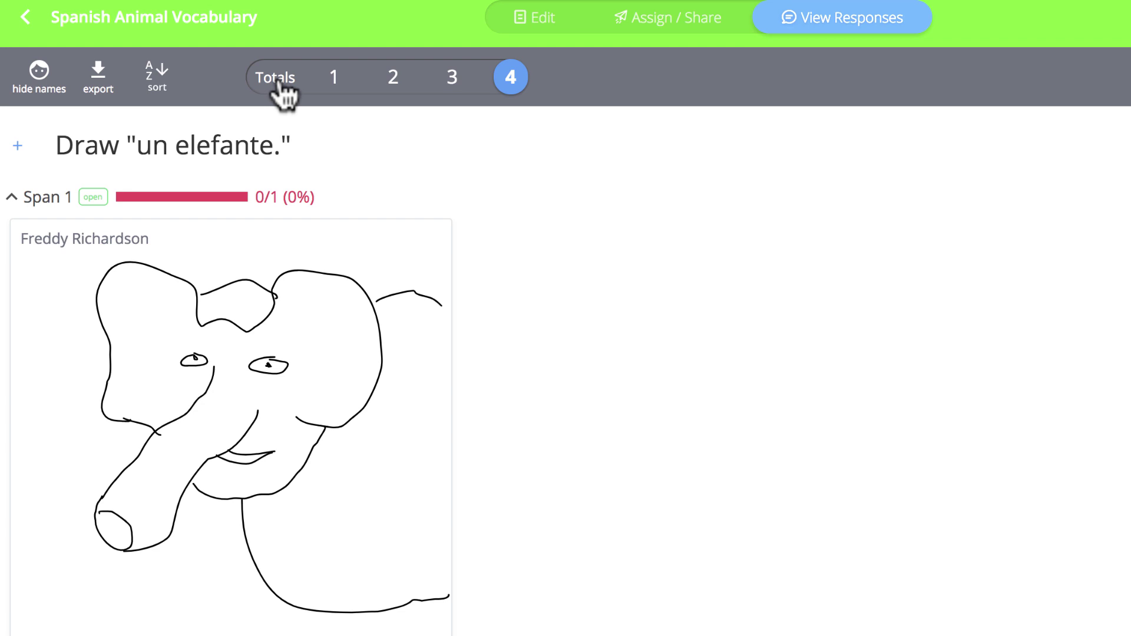
Check the Totals view at 15% overall, dismiss the Export options, and return to Formatives
click(280, 82)
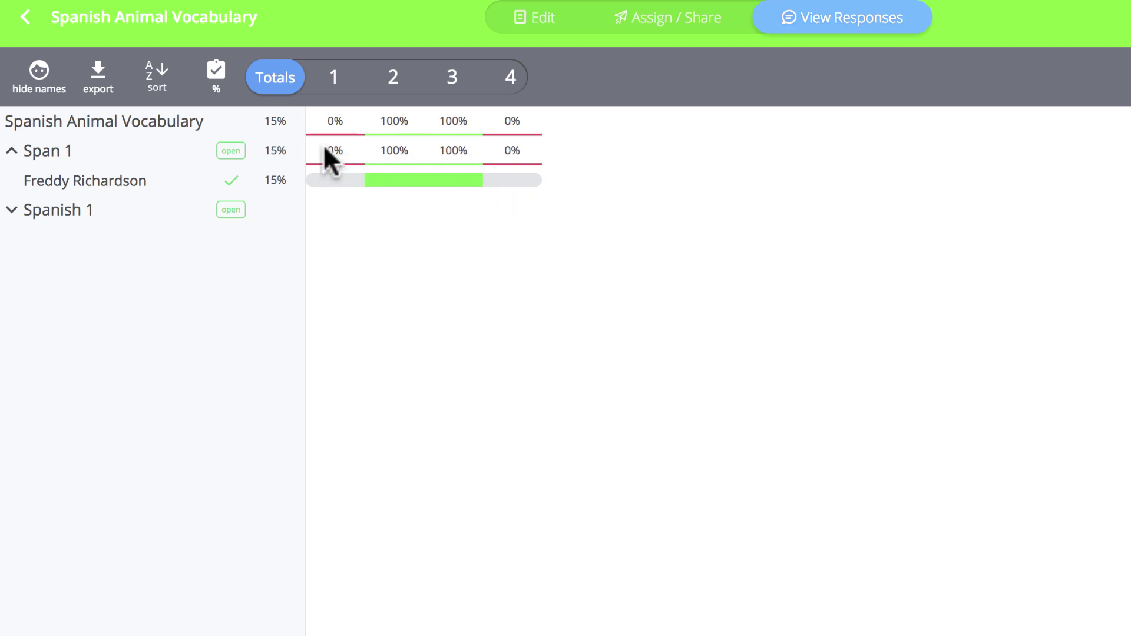
click(99, 77)
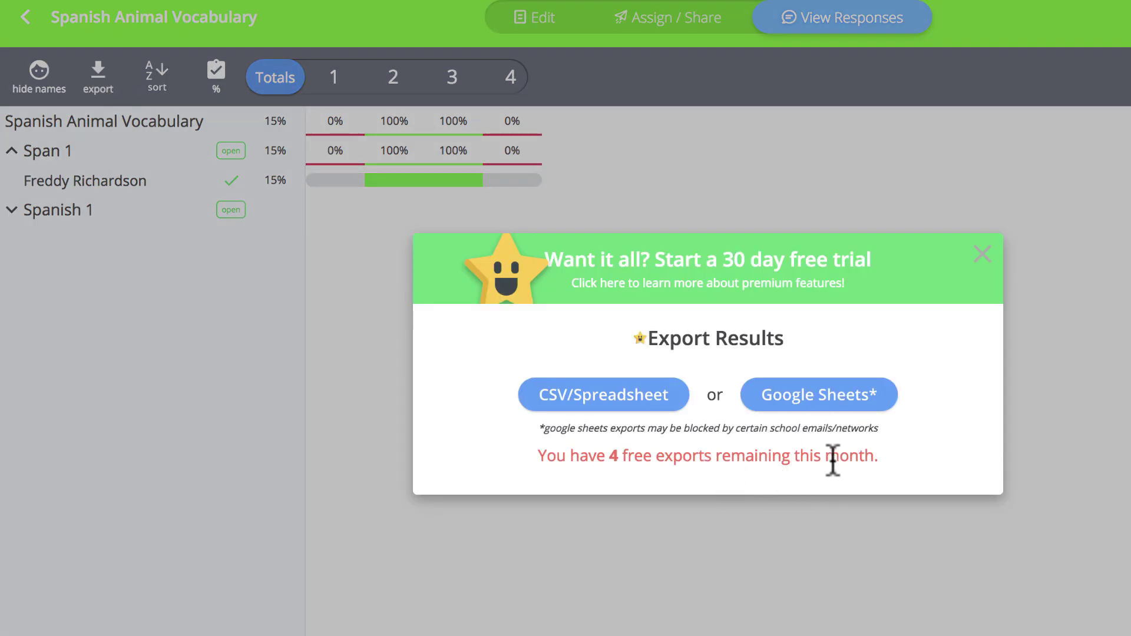
click(982, 255)
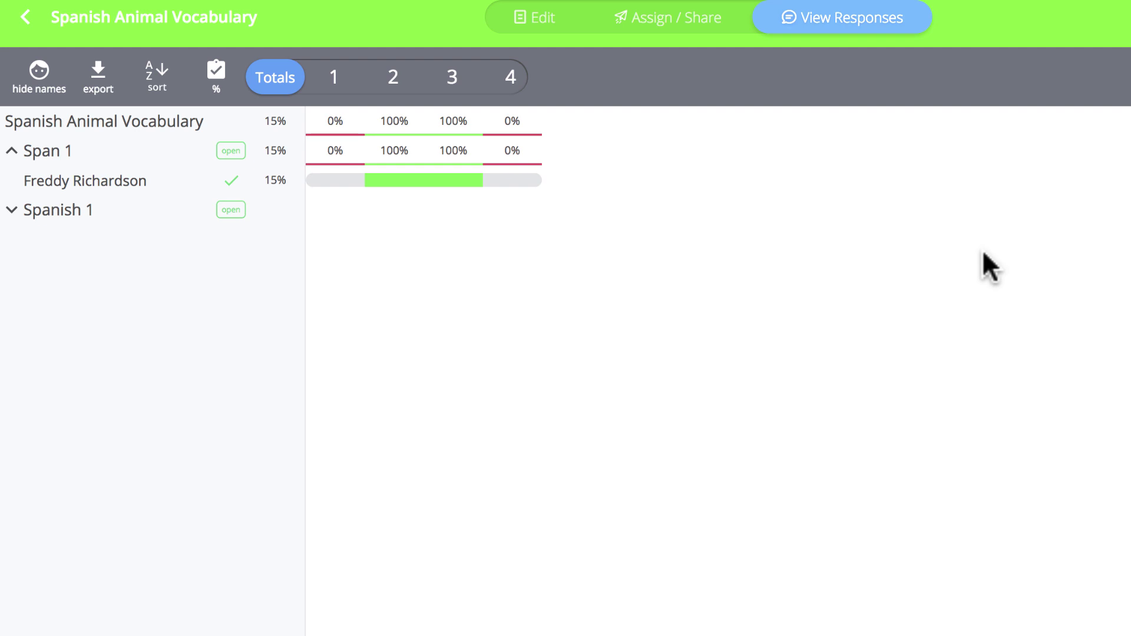
click(21, 110)
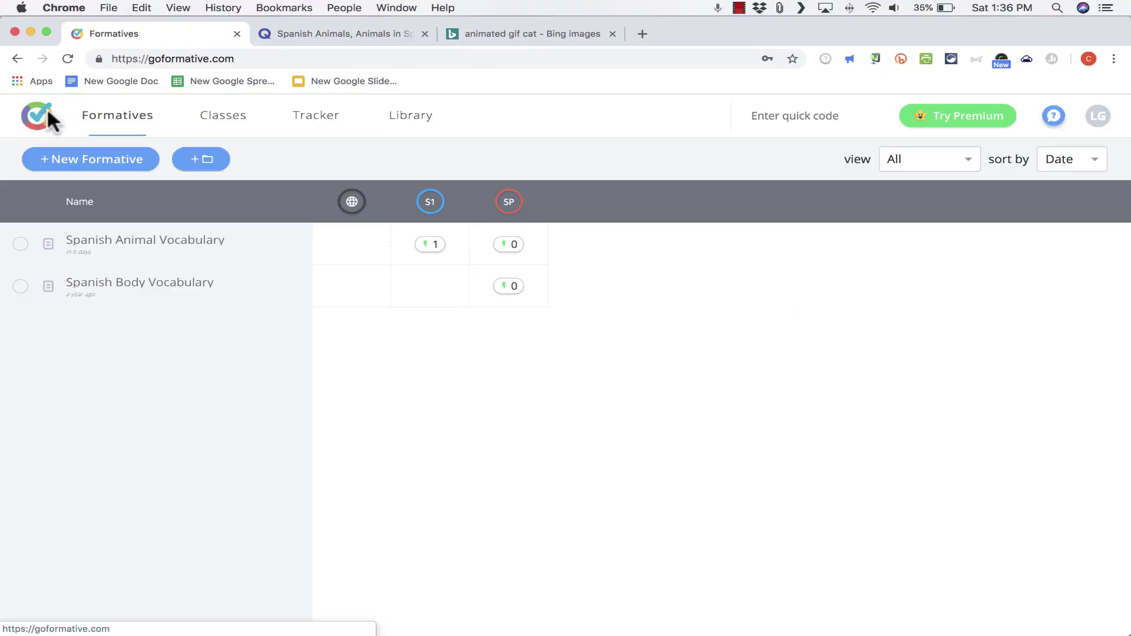
Filter the student progress tracker to the Span 1 class to check its 15% overall, then go back to the formatives list
click(315, 124)
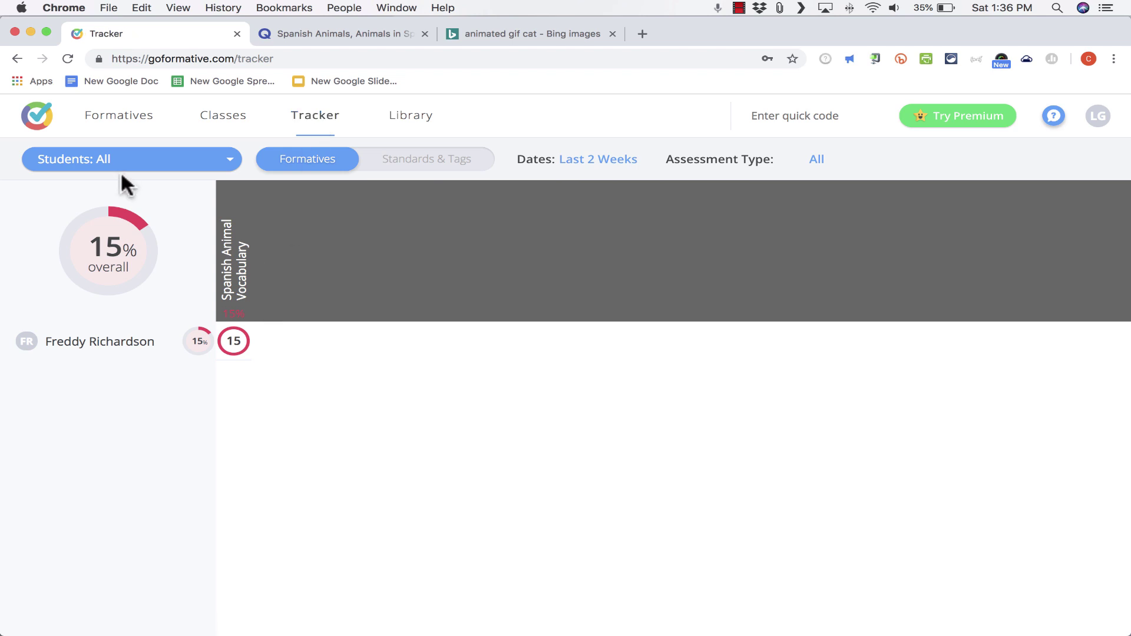
click(219, 163)
click(152, 197)
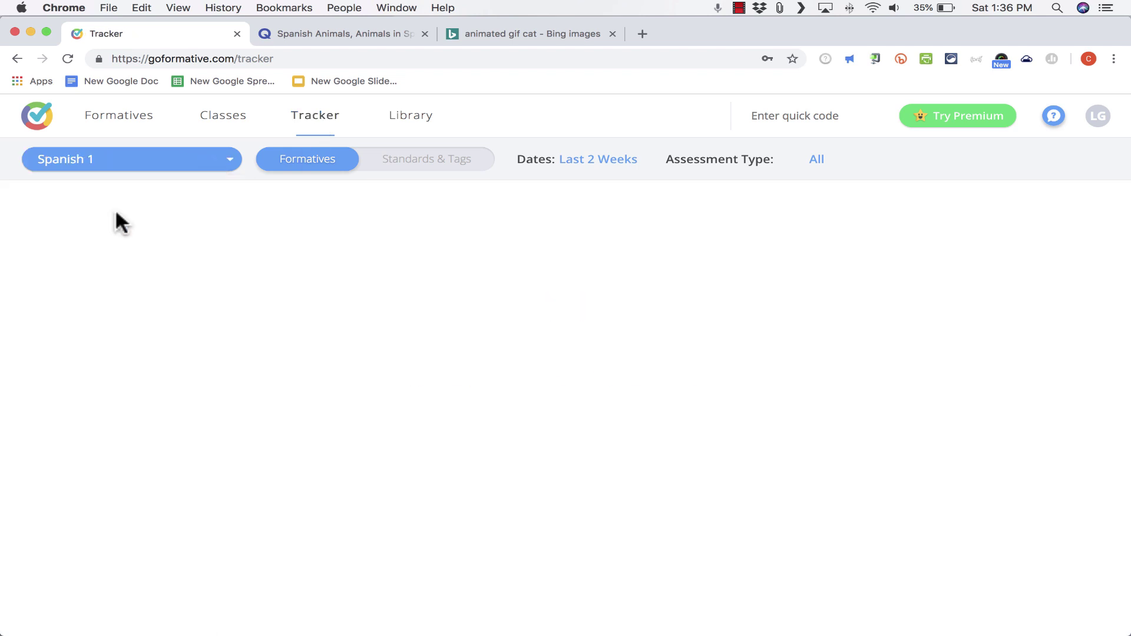
click(216, 160)
click(128, 187)
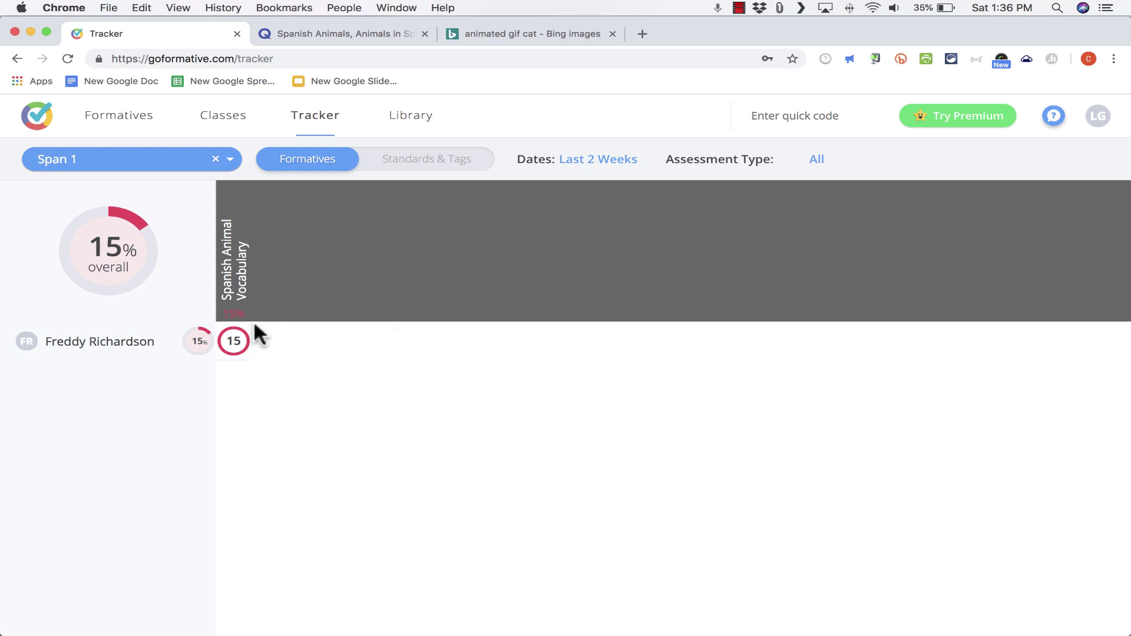
click(39, 122)
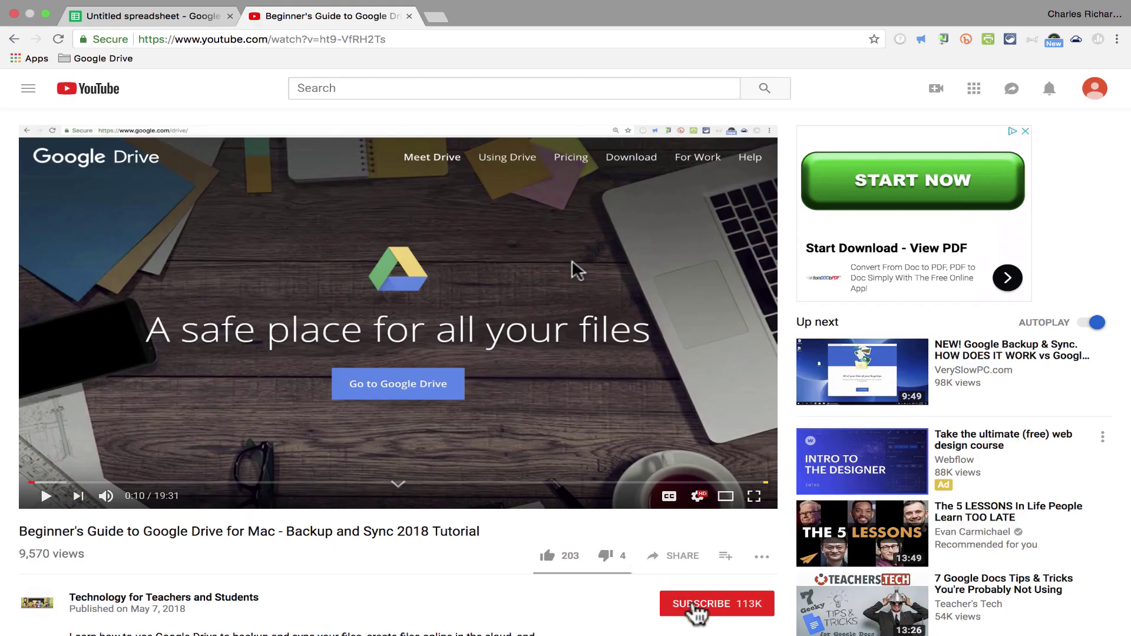
Subscribe to Technology for Teachers and Students and enable the bell for all new videos
click(697, 613)
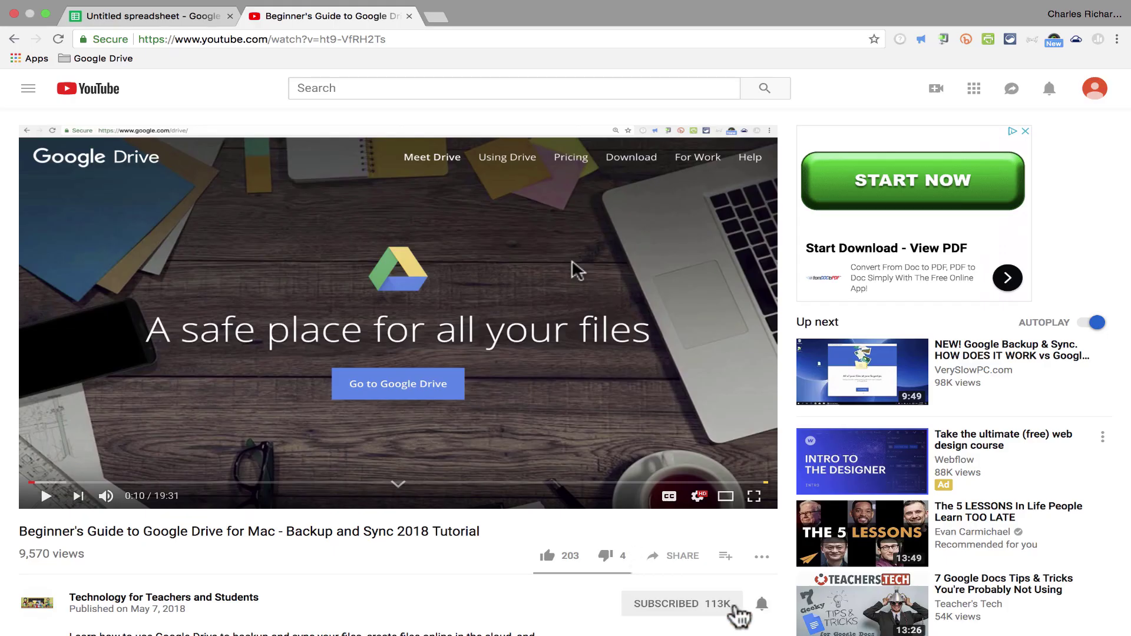
scroll(739, 565, down, 4)
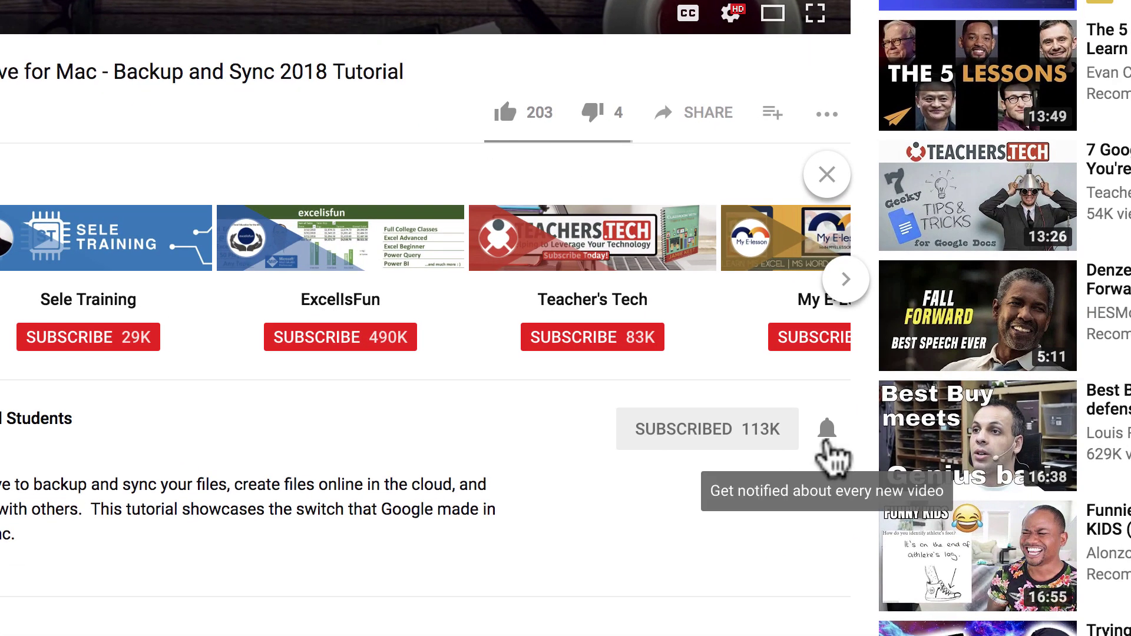
click(828, 439)
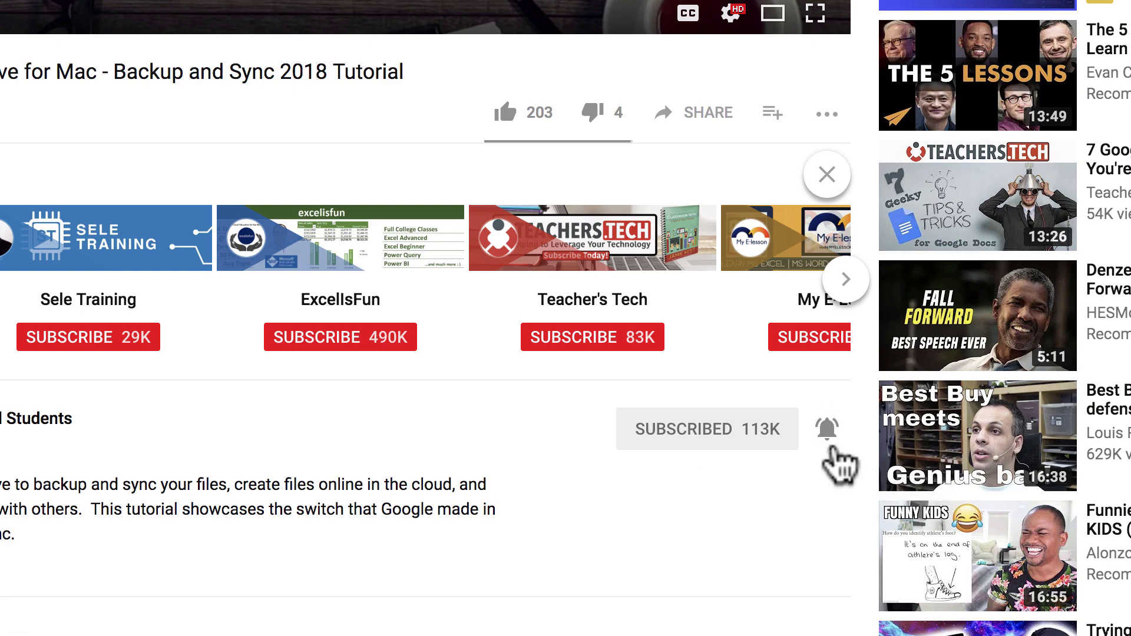